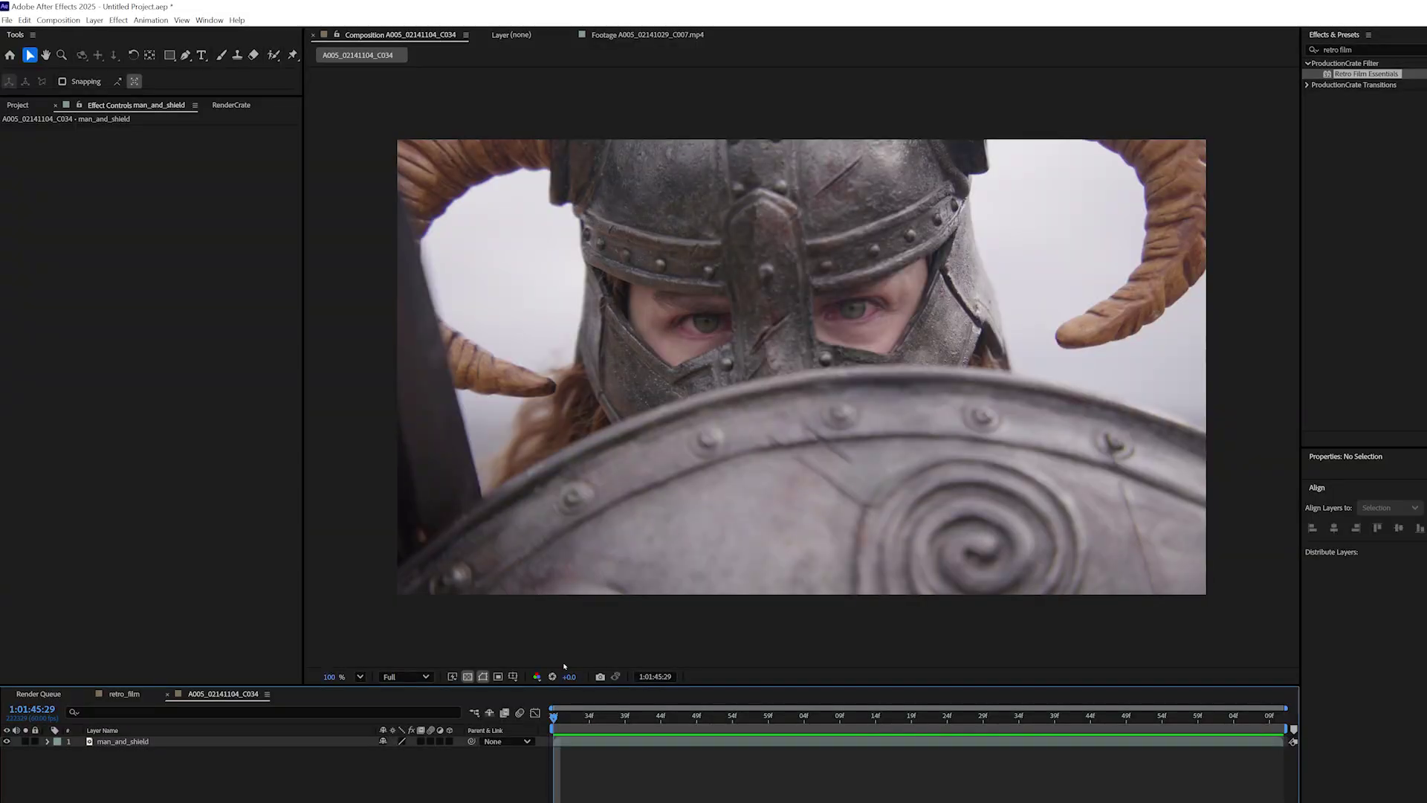
# - Preview the clip, undo Retro Film Essentials on the footage, and add an adjustment layer above it
pyautogui.moveTo(573, 721)
pyautogui.mouseDown()
pyautogui.moveTo(1268, 735)
pyautogui.moveTo(554, 726)
pyautogui.mouseUp()
pyautogui.moveTo(1383, 77); pyautogui.dragTo(1101, 471)
pyautogui.hotkey('ctrl', 'z')
pyautogui.hotkey('ctrl', 'alt', 'y')
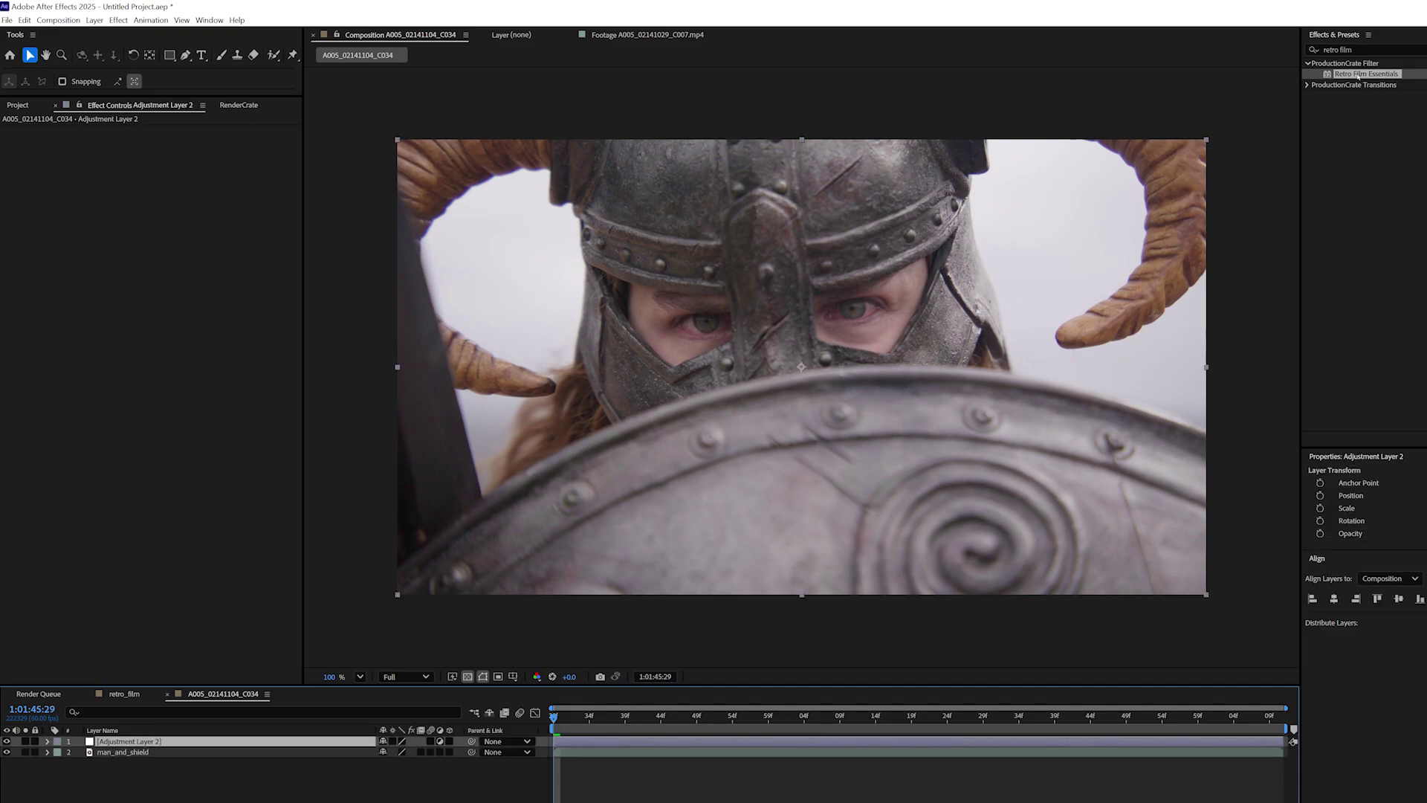
# - Apply Retro Film Essentials to Adjustment Layer 2 and inspect the black-and-white helmeted face up close
pyautogui.moveTo(1358, 75); pyautogui.dragTo(868, 740)
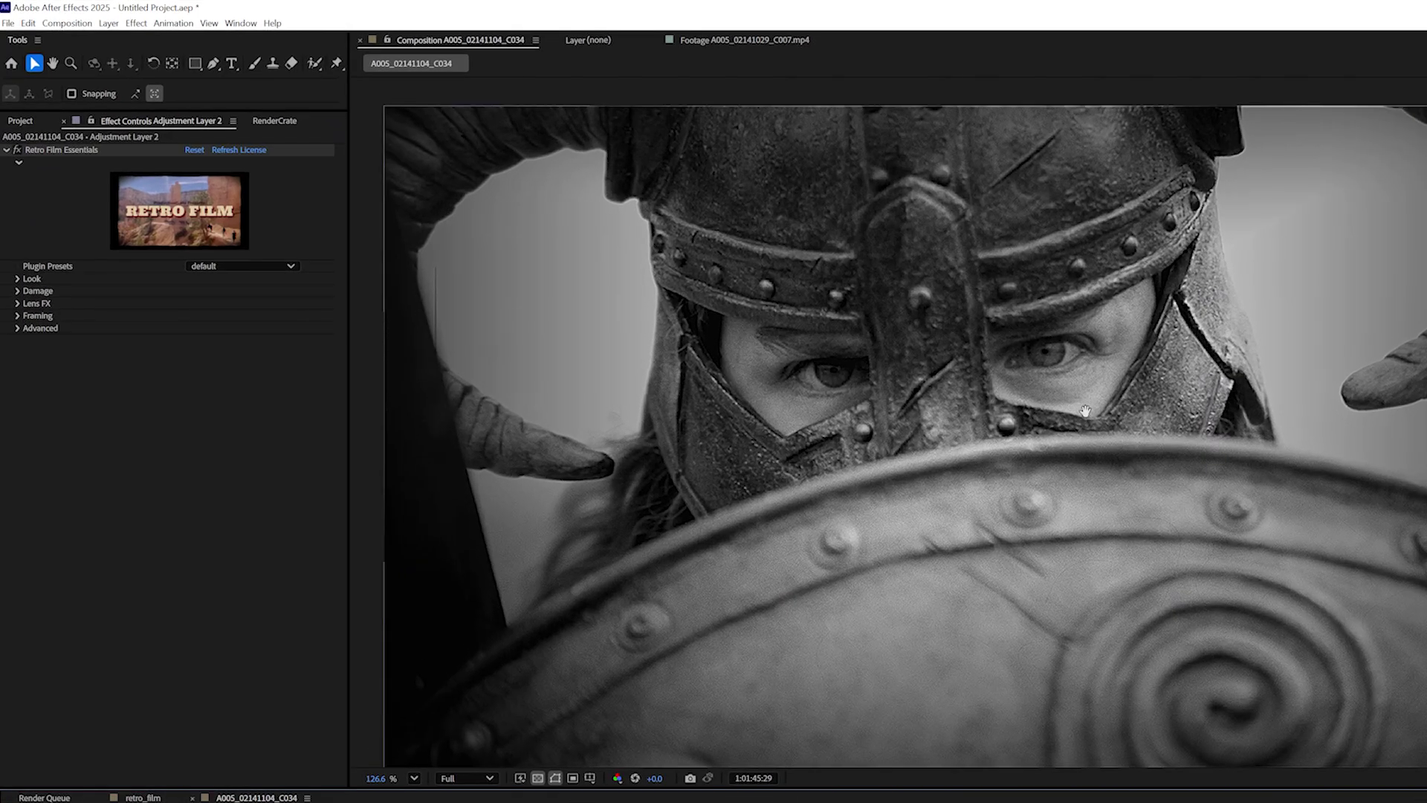
pyautogui.scroll(4, 812, 548)
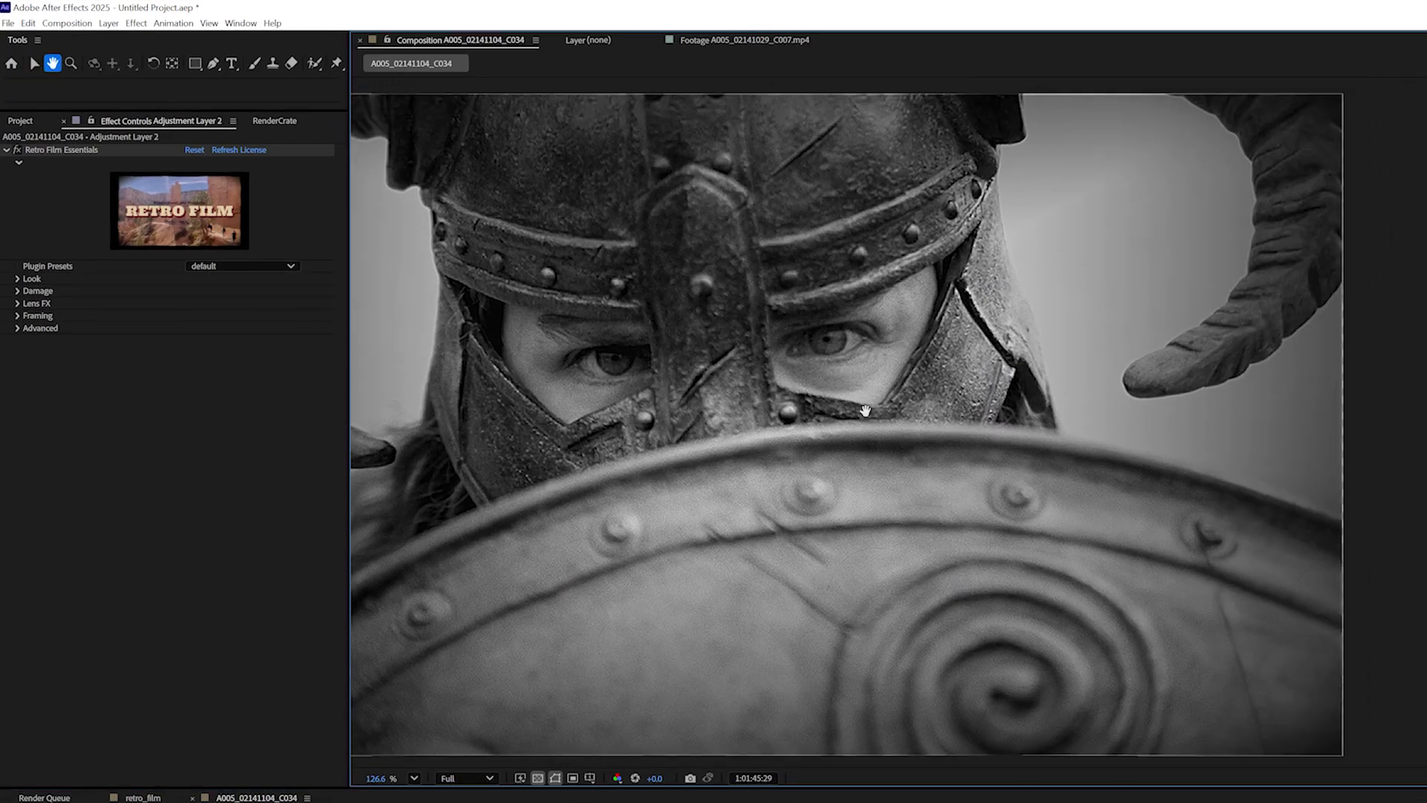
pyautogui.scroll(5, 934, 631)
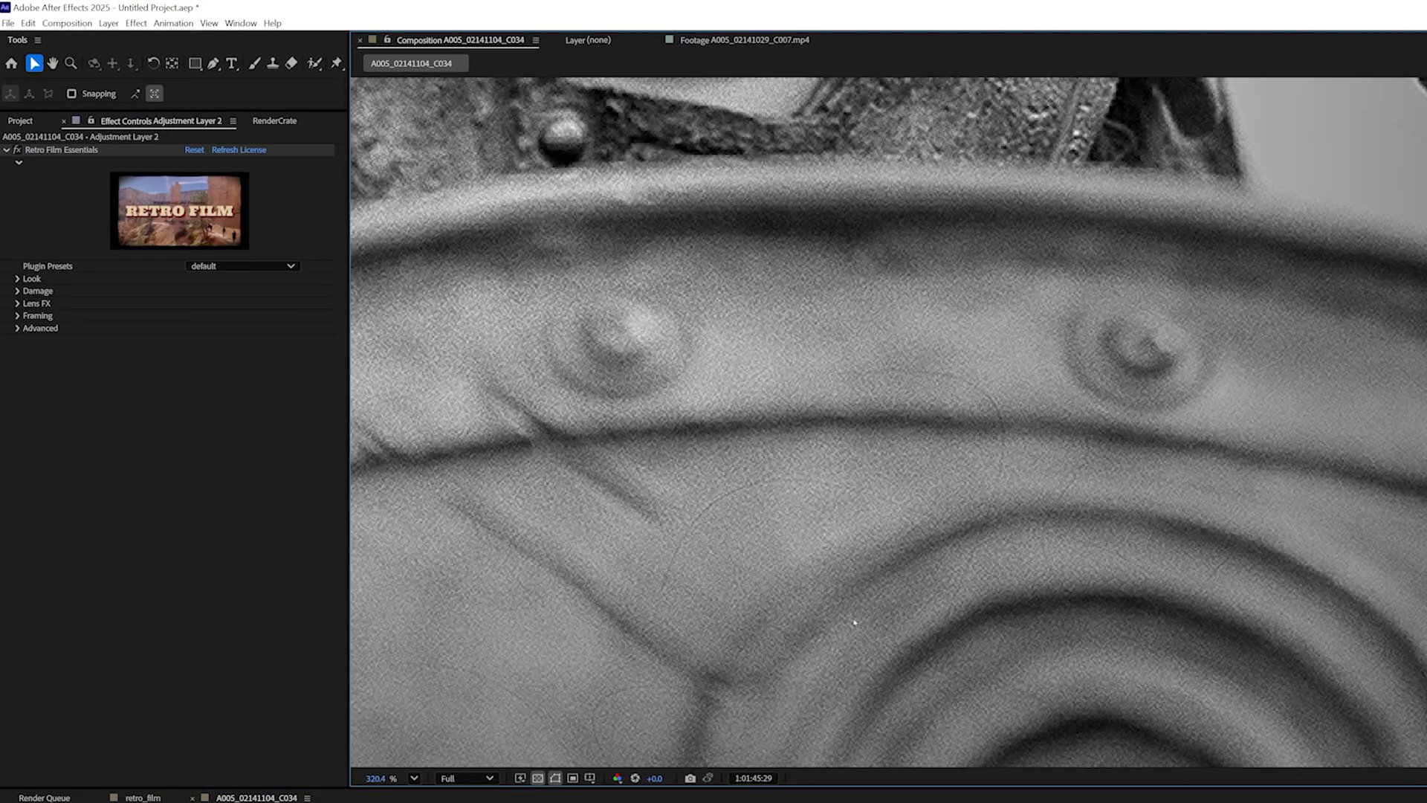
pyautogui.scroll(-4, 871, 547)
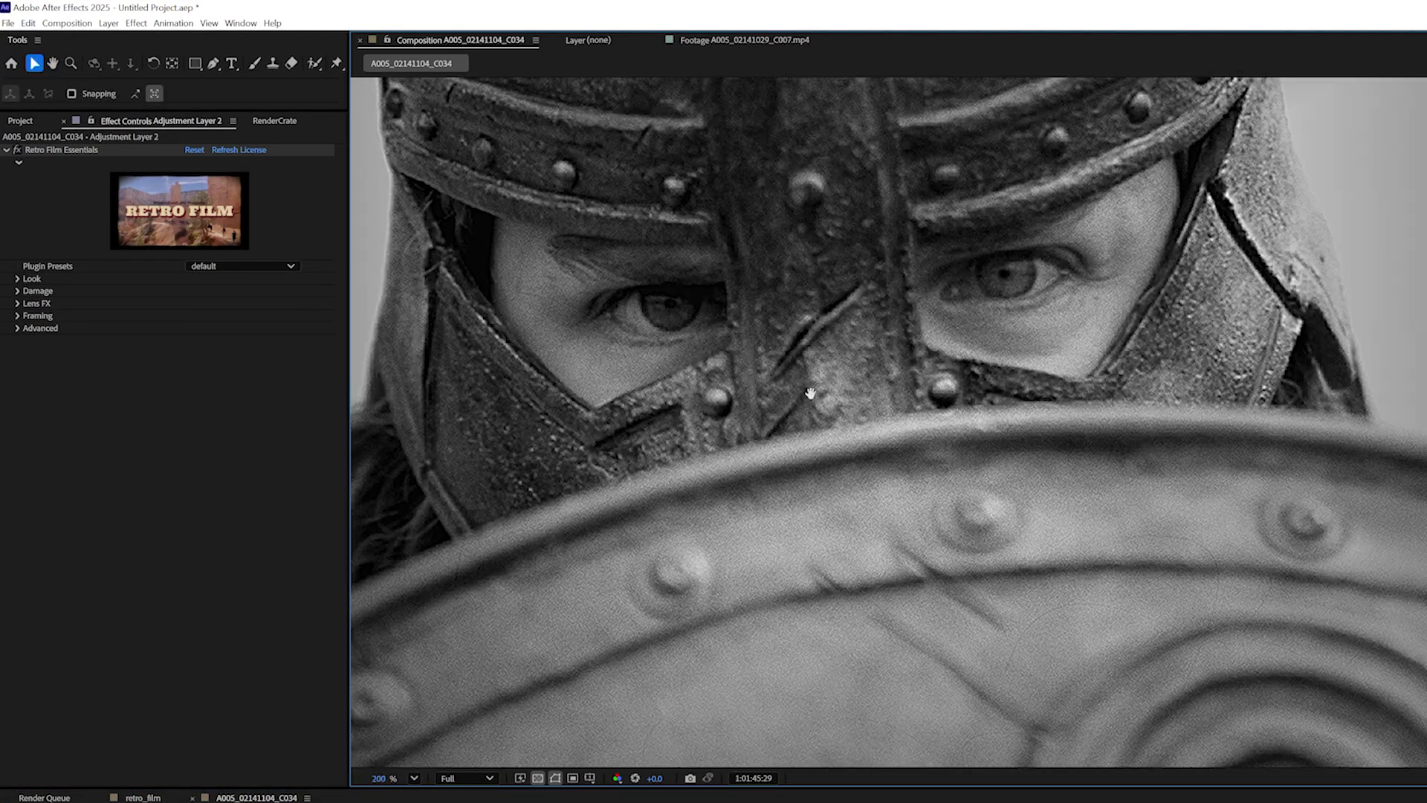
pyautogui.scroll(-2, 810, 445)
pyautogui.scroll(1, 1240, 513)
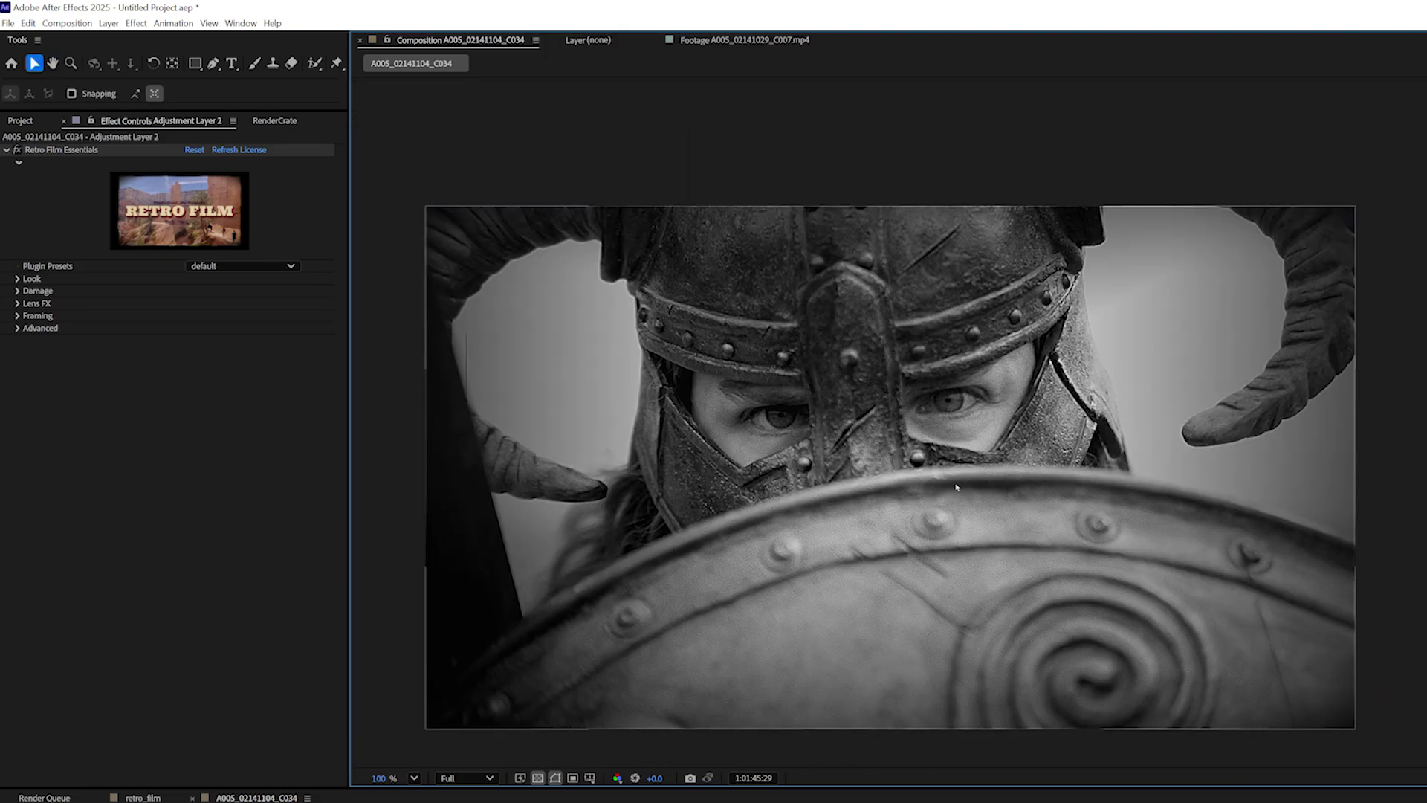
pyautogui.scroll(2, 1240, 513)
pyautogui.scroll(-2, 1239, 512)
pyautogui.press('h')
pyautogui.moveTo(691, 339); pyautogui.dragTo(963, 356)
pyautogui.press('v')
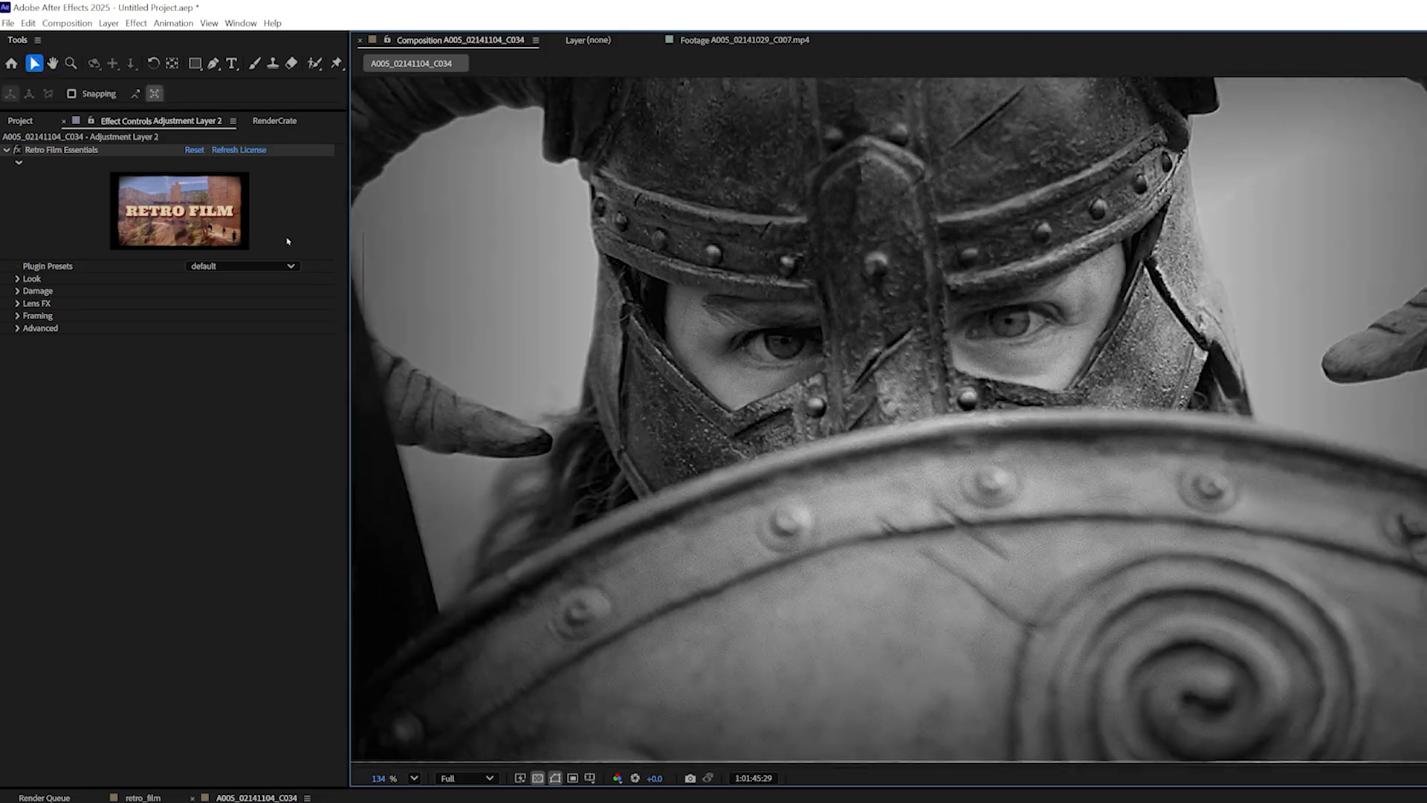
# - Apply the Grindhouse film preset and reposition the composition view
pyautogui.click(249, 267)
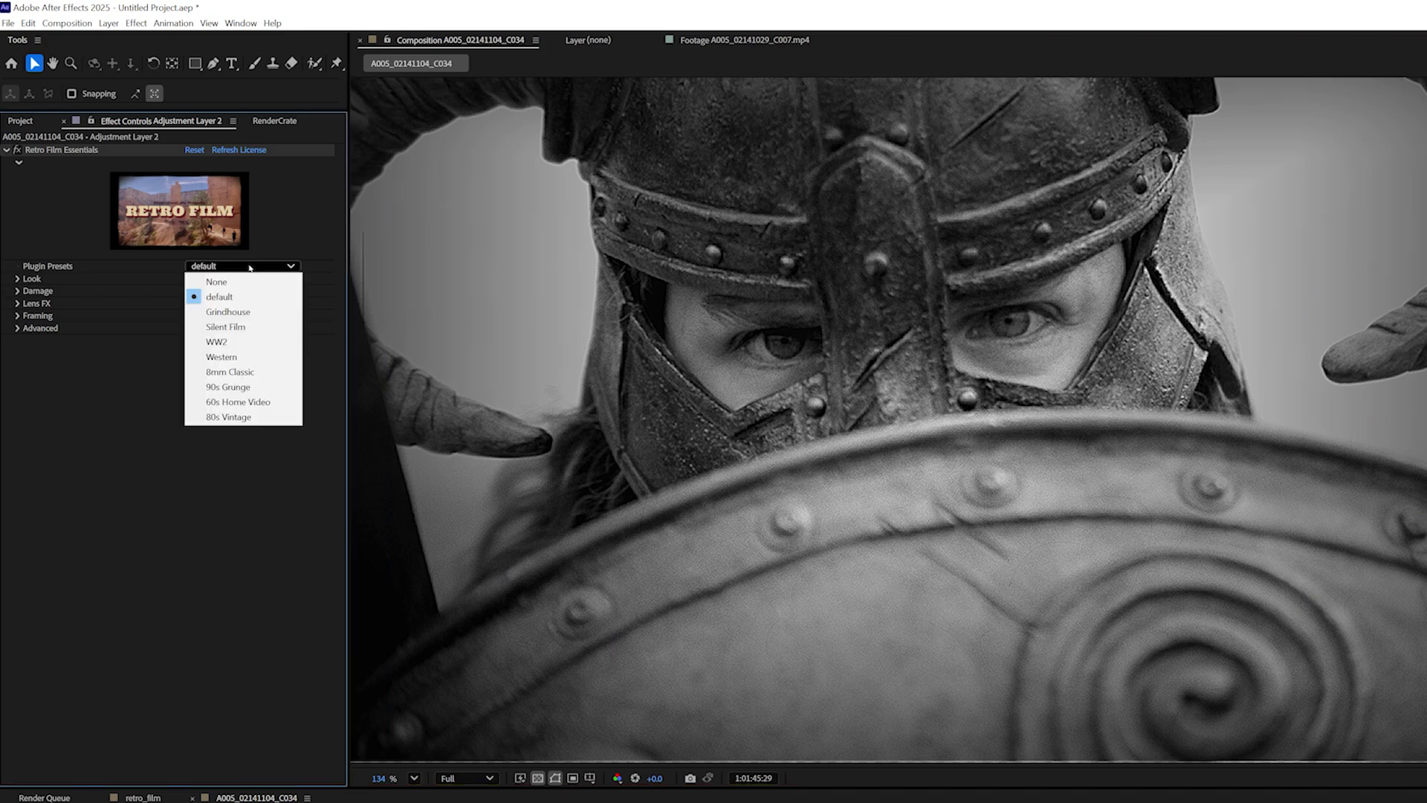
pyautogui.click(286, 313)
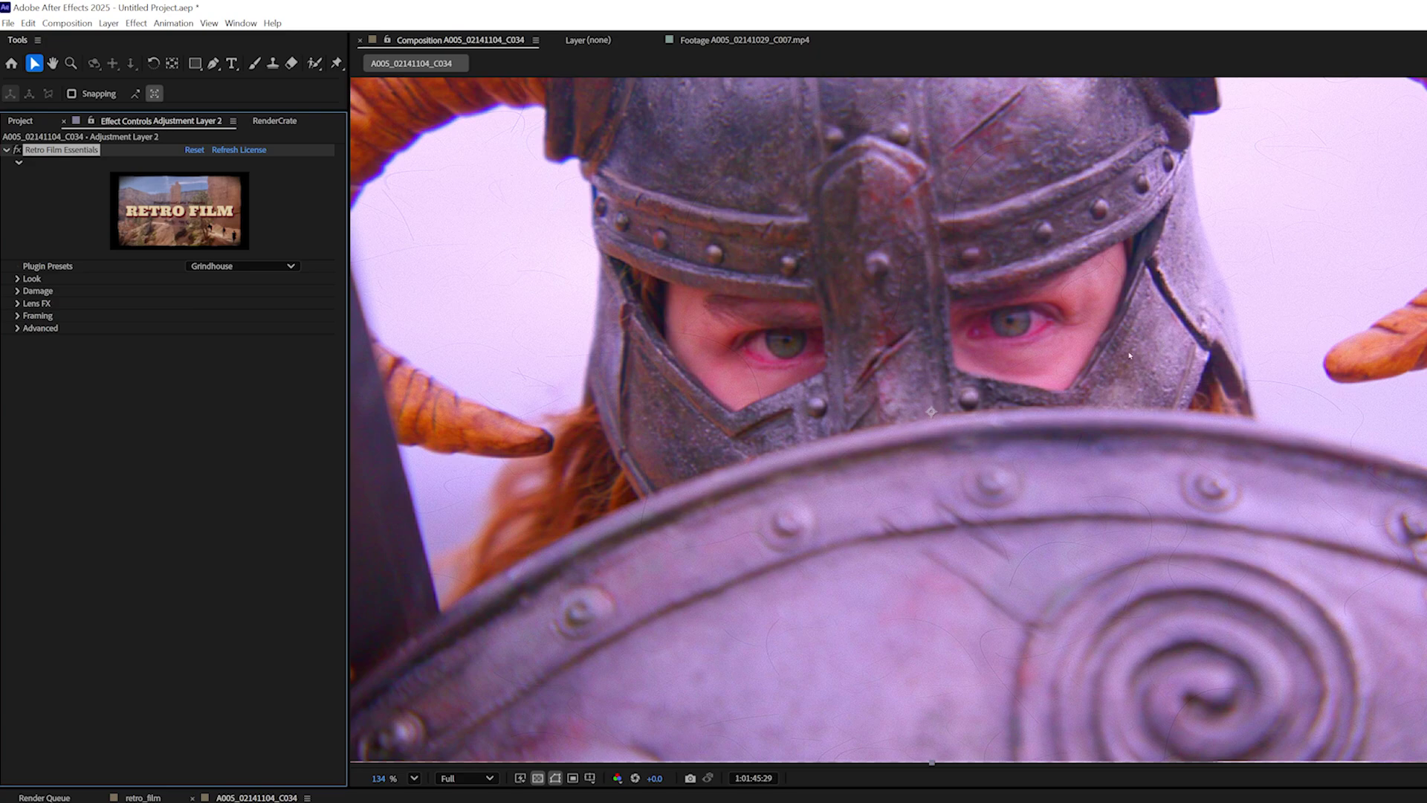
pyautogui.scroll(-1, 1129, 356)
pyautogui.click(233, 268)
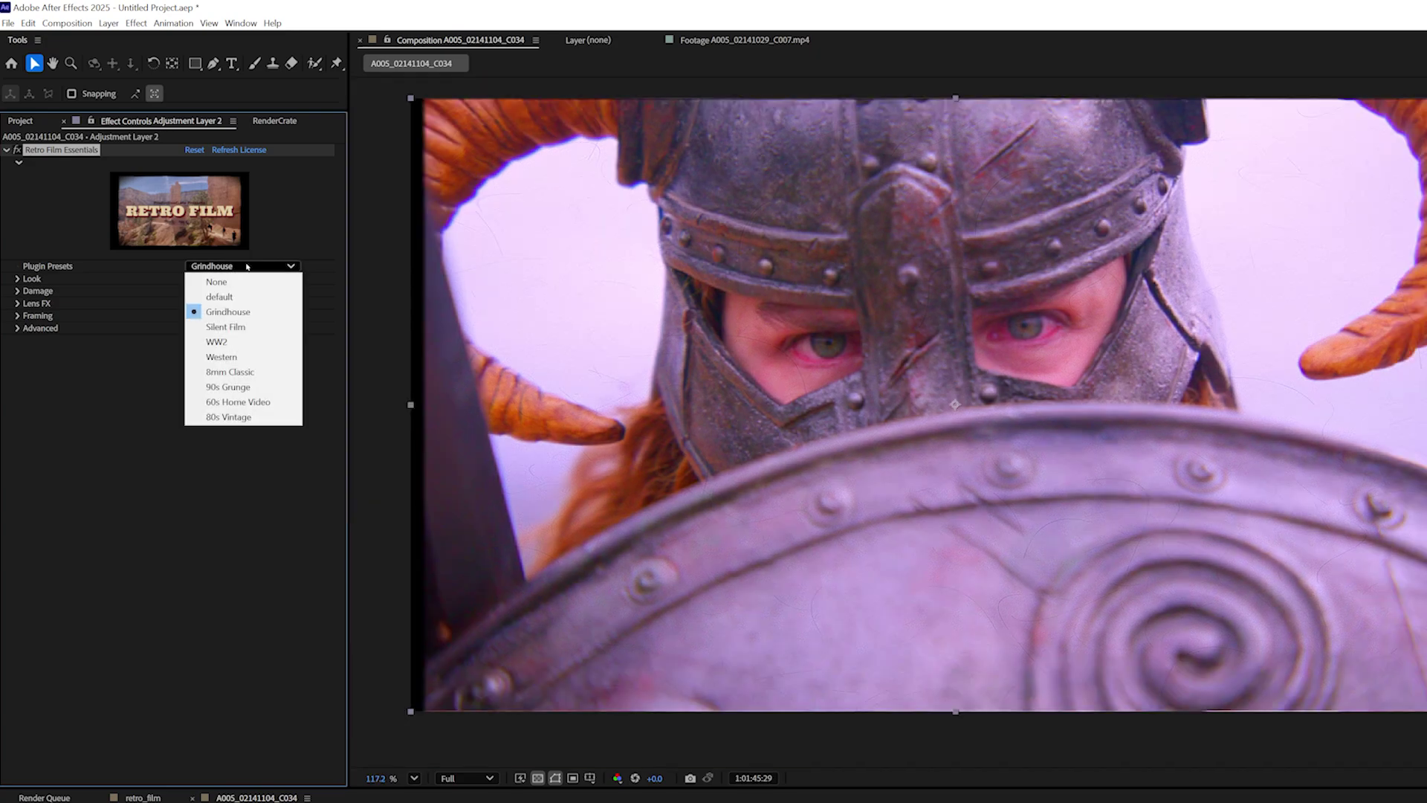
pyautogui.click(316, 567)
pyautogui.moveTo(1210, 287); pyautogui.dragTo(1126, 310)
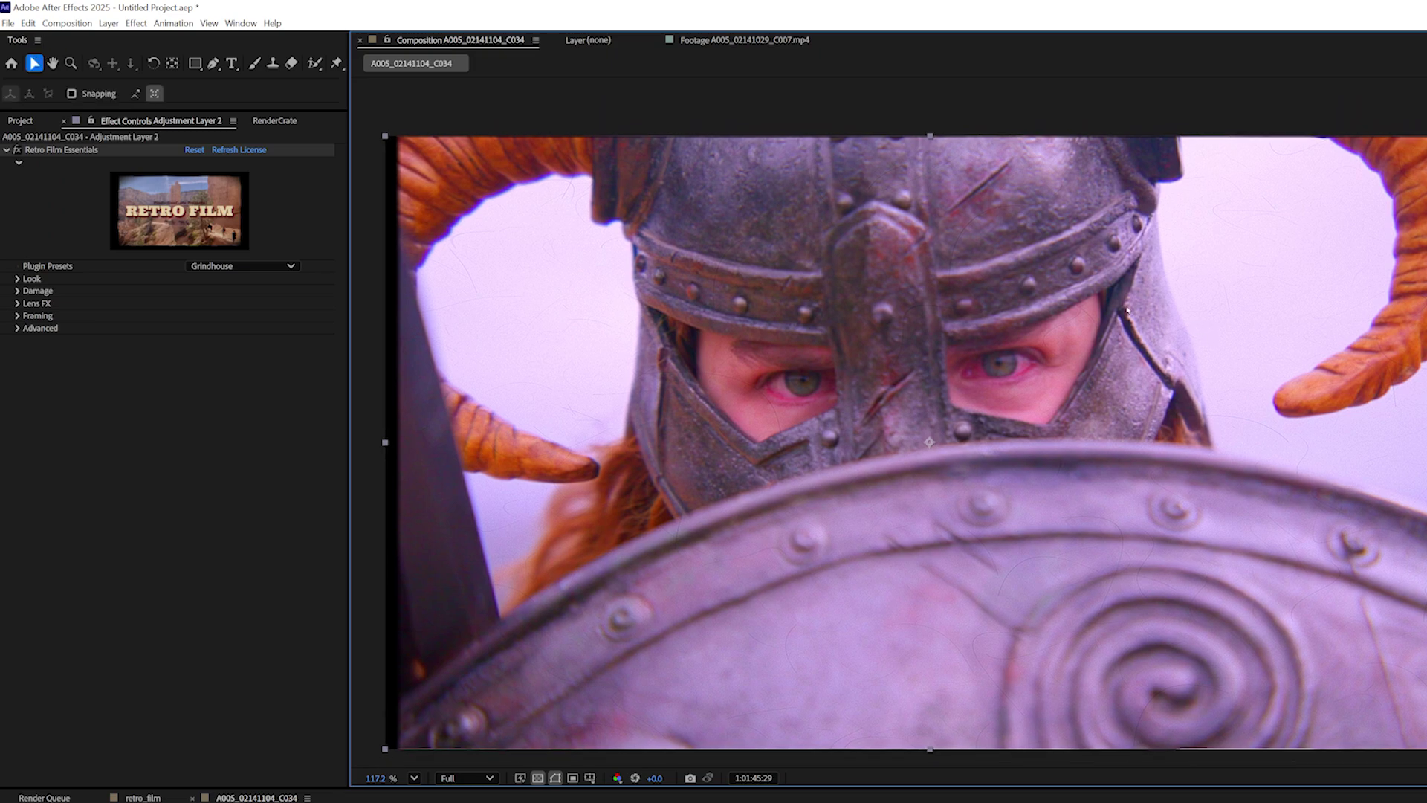
# - Switch to the Silent Film preset and preview its playback
pyautogui.click(227, 265)
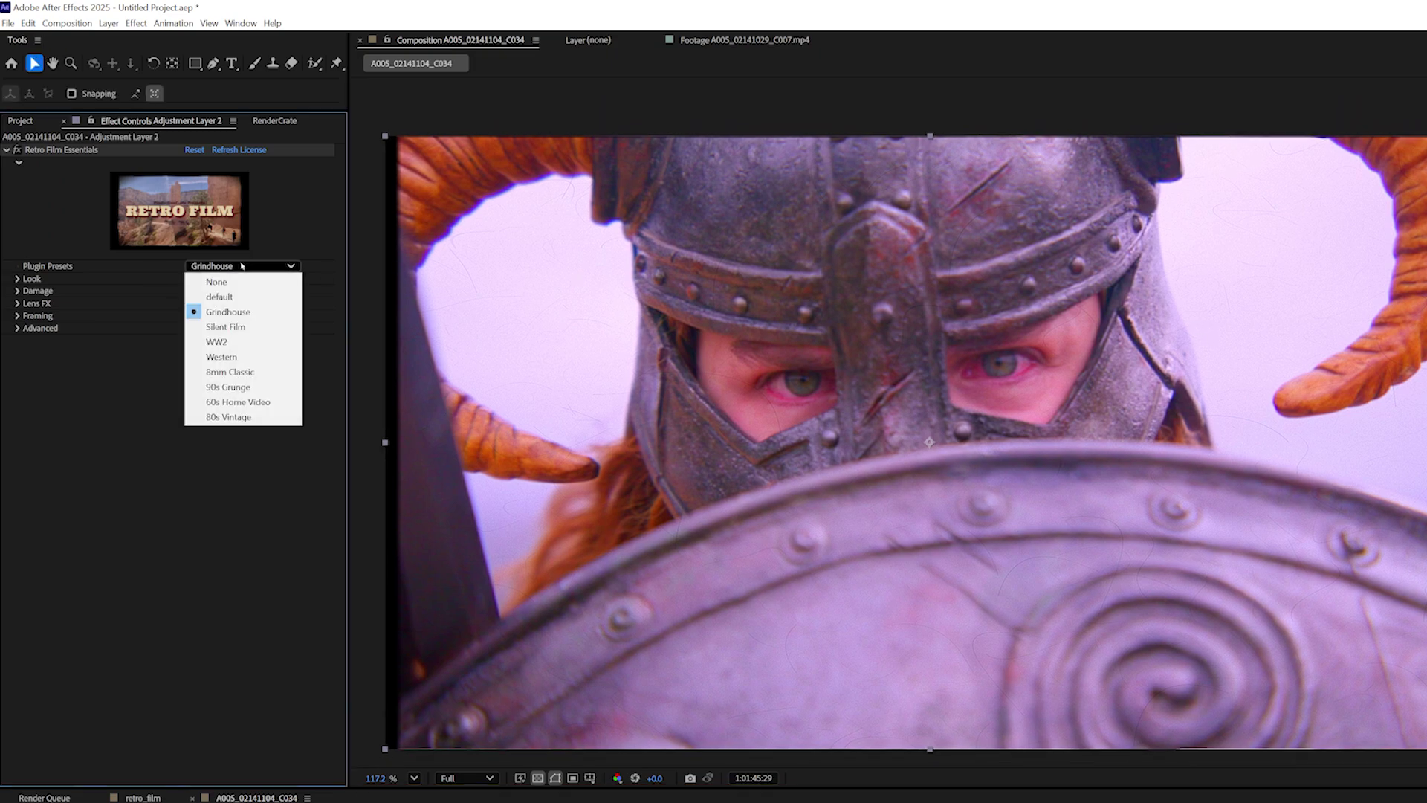
pyautogui.click(247, 321)
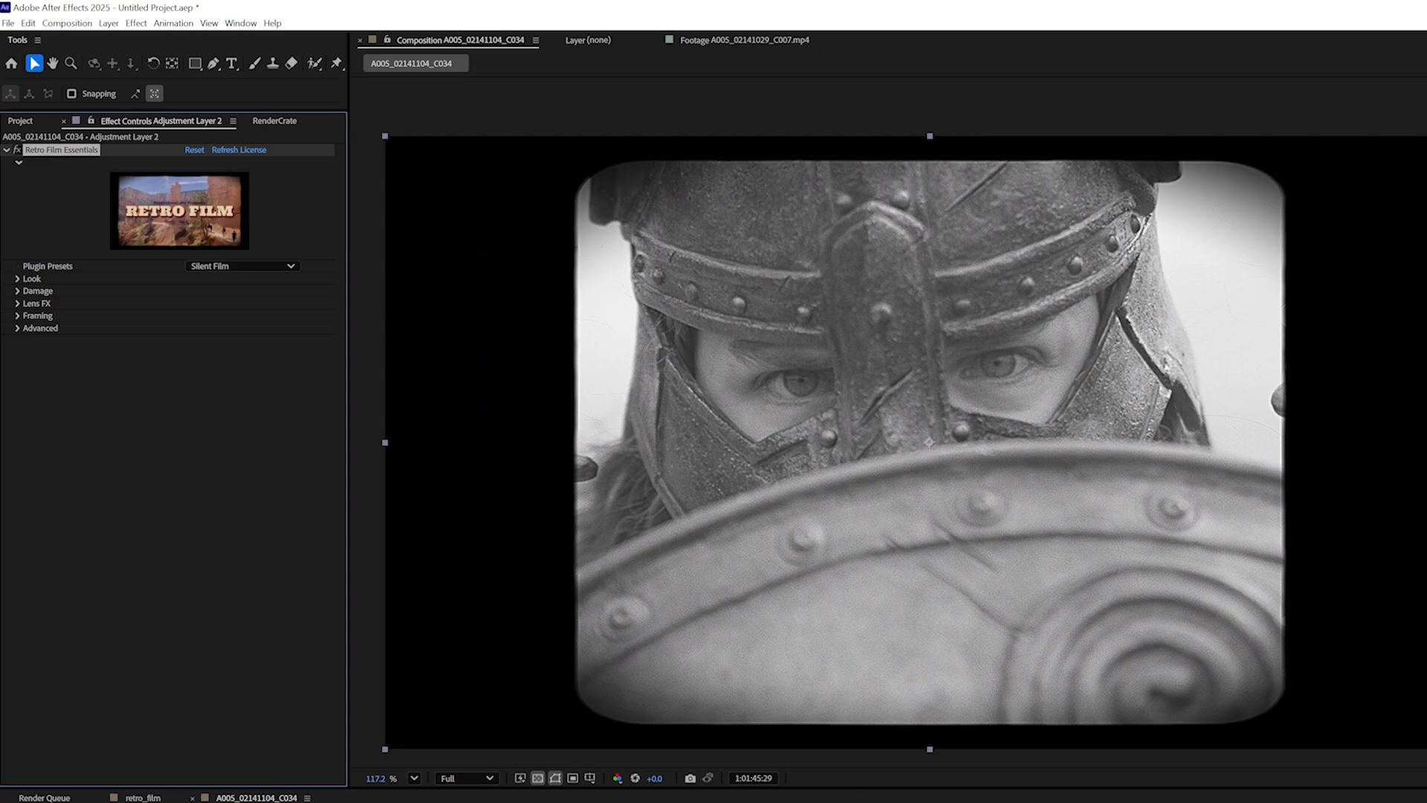
pyautogui.press('space')
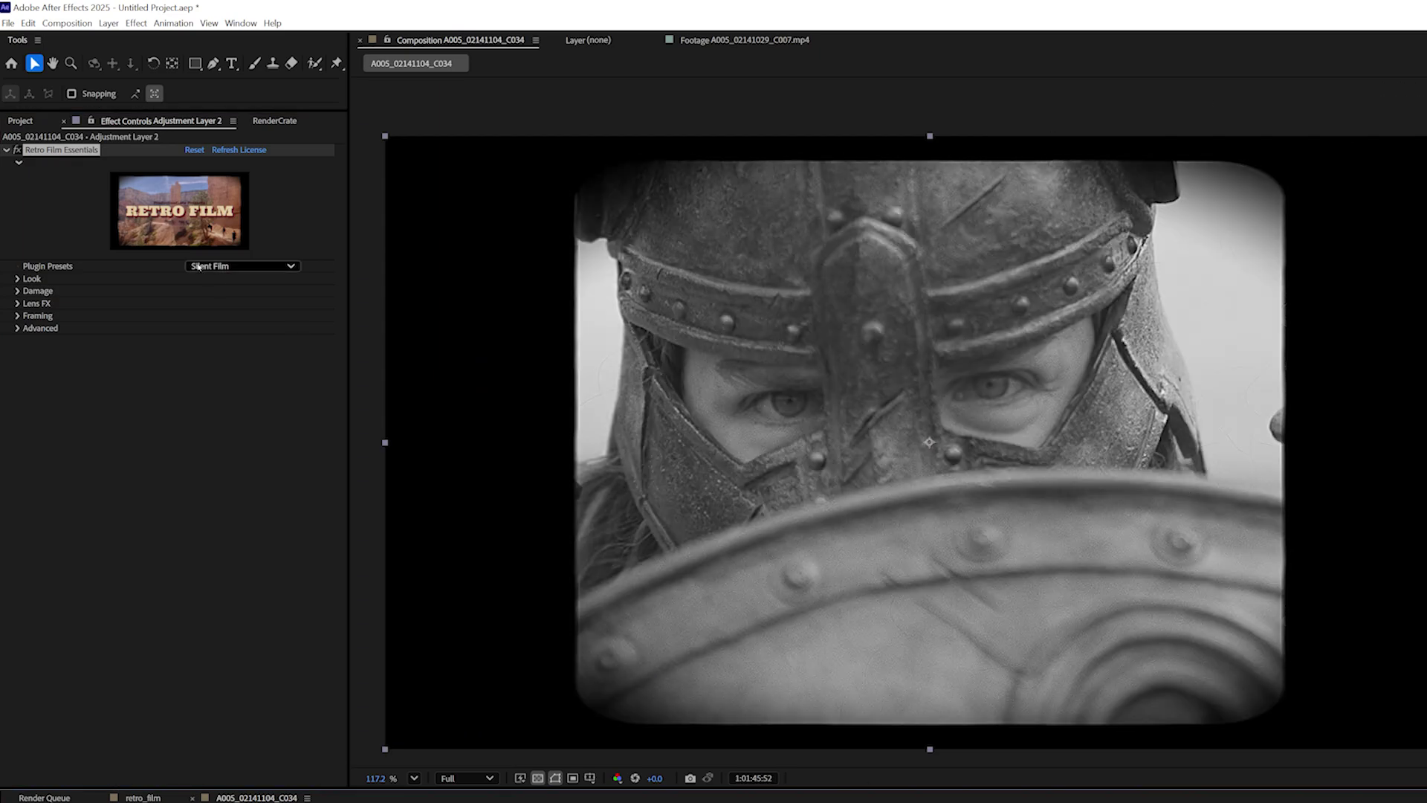
# - Switch to the WW2 preset and preview its playback
pyautogui.click(231, 266)
pyautogui.click(212, 341)
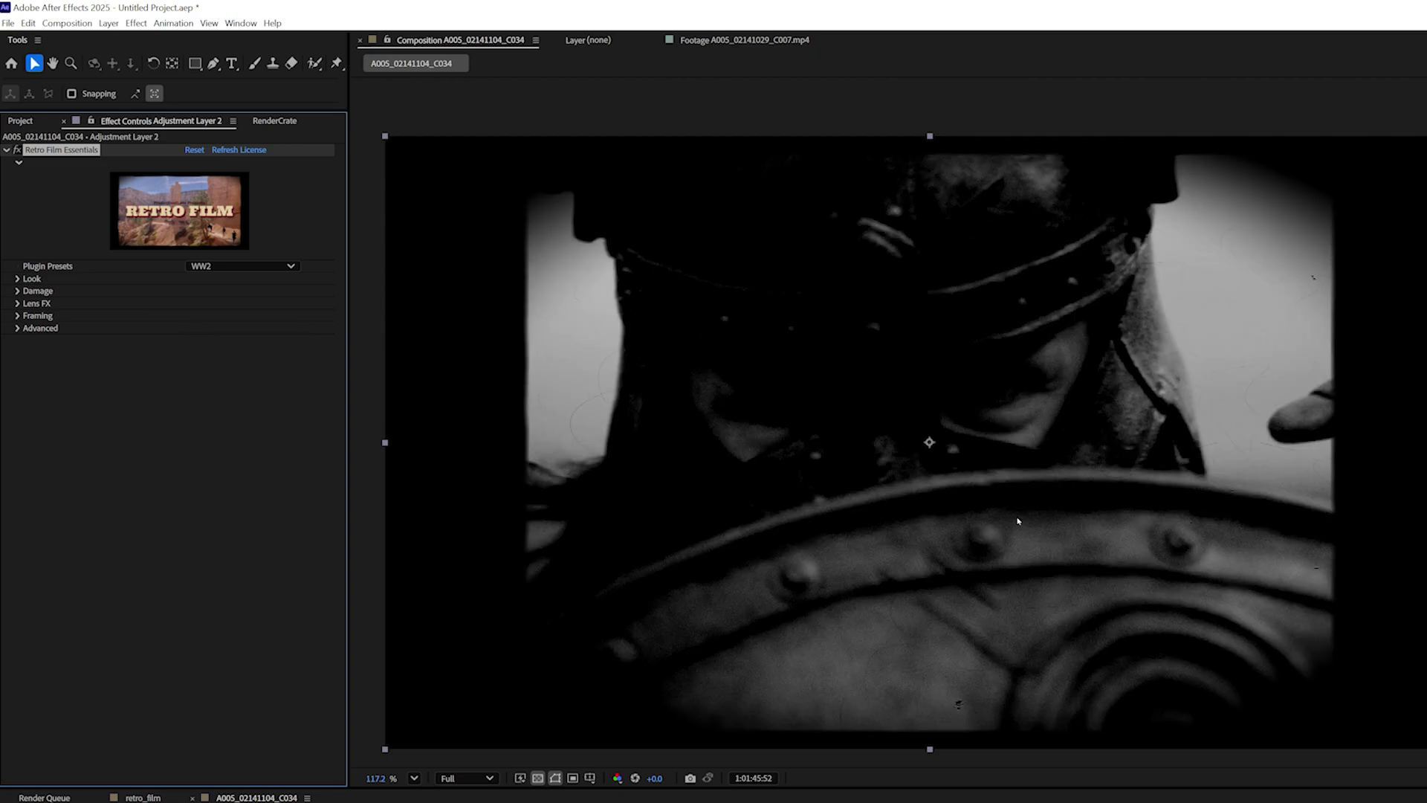
pyautogui.press('space')
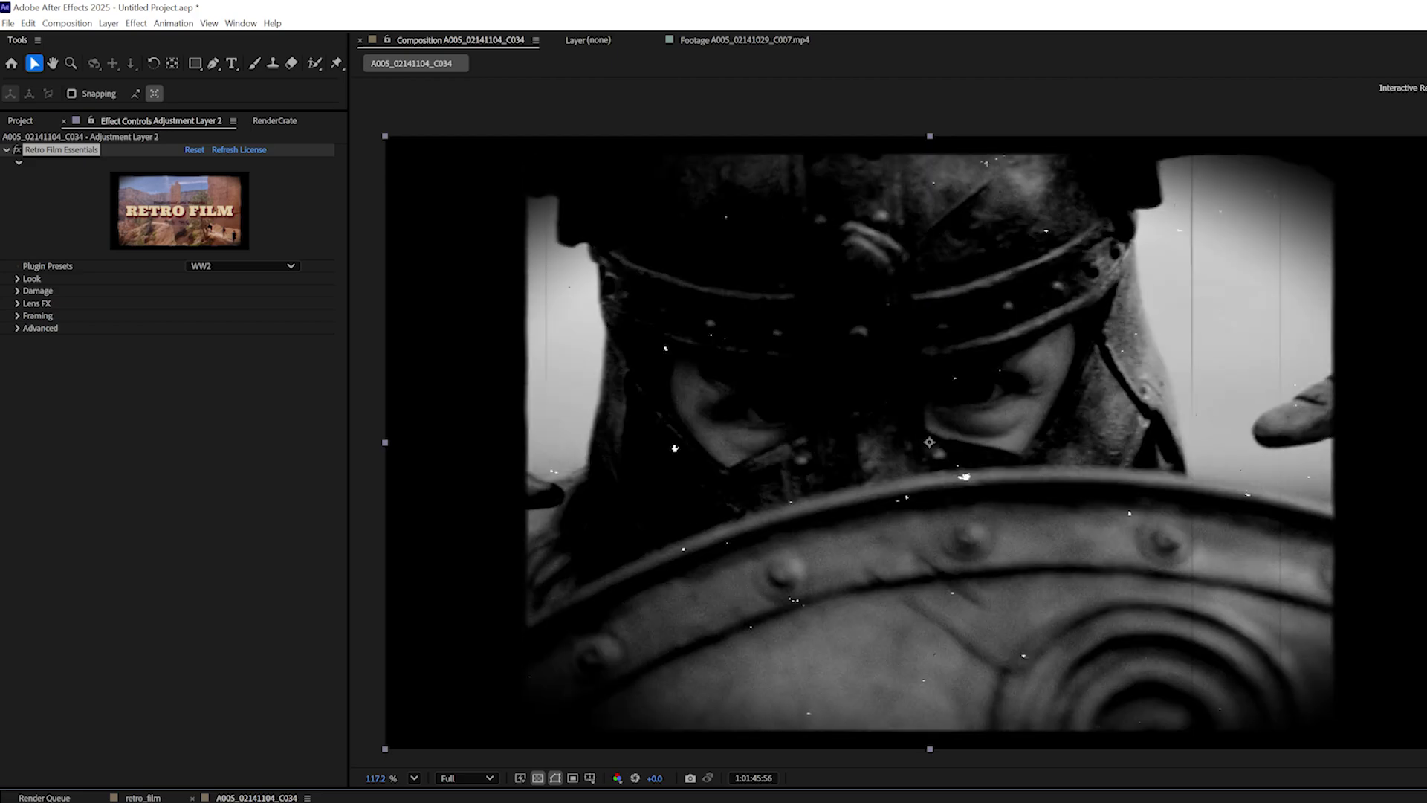
pyautogui.press('space')
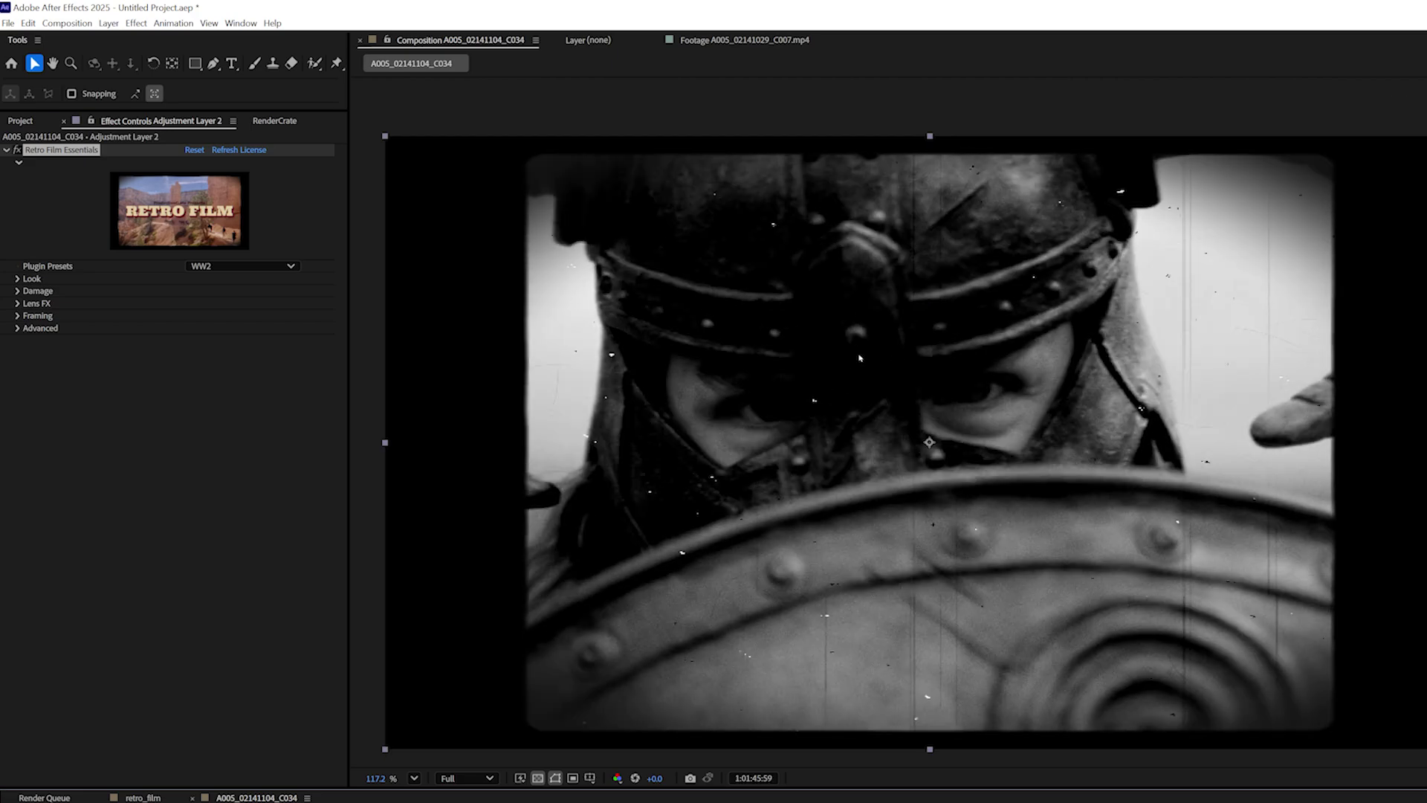
# - Try the Western, 8mm Classic and 90s Grunge film presets in turn
pyautogui.click(279, 266)
pyautogui.click(255, 357)
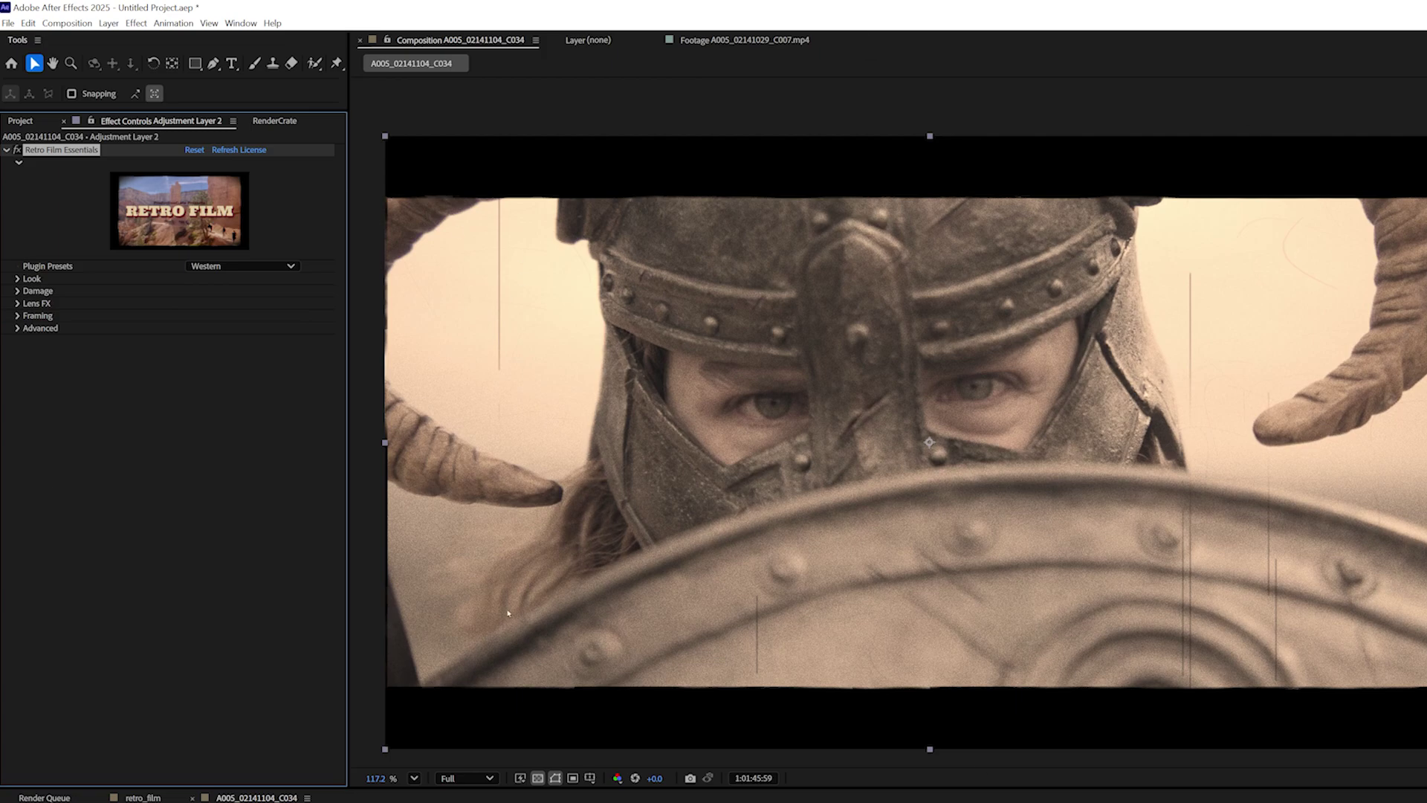
pyautogui.click(279, 266)
pyautogui.click(252, 369)
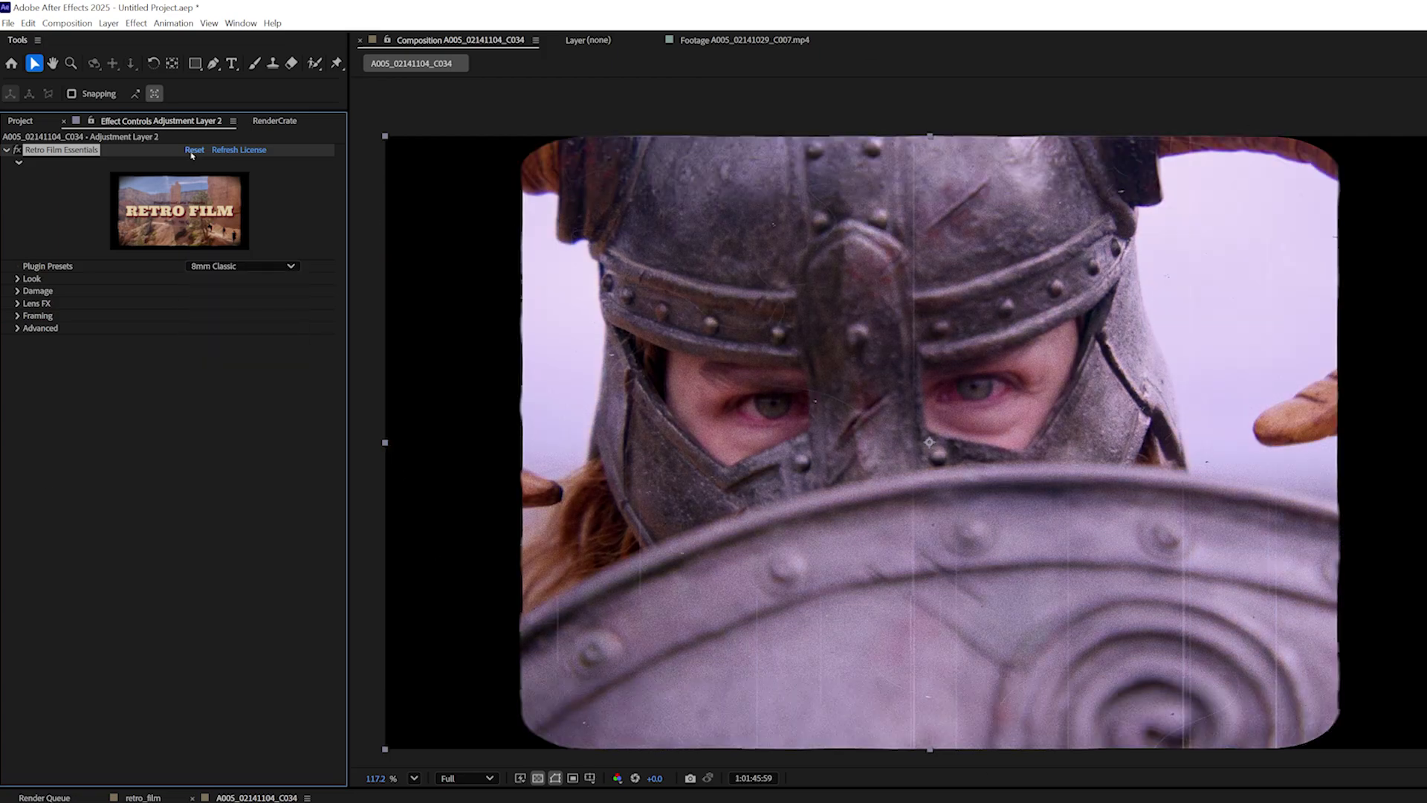
pyautogui.click(279, 266)
pyautogui.click(252, 387)
# - Try the 60s Home Video preset, then apply the 80s Vintage preset
pyautogui.click(226, 266)
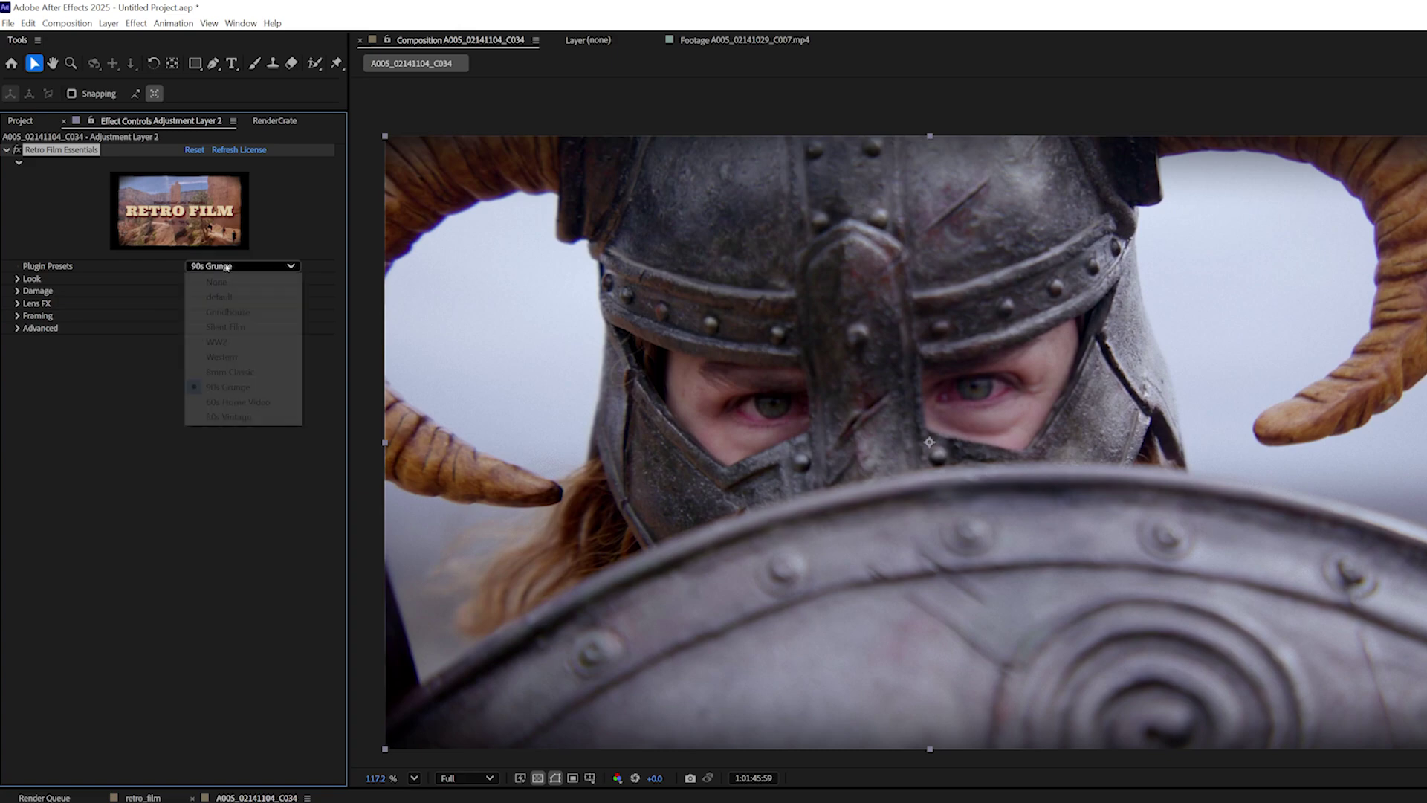
pyautogui.click(253, 402)
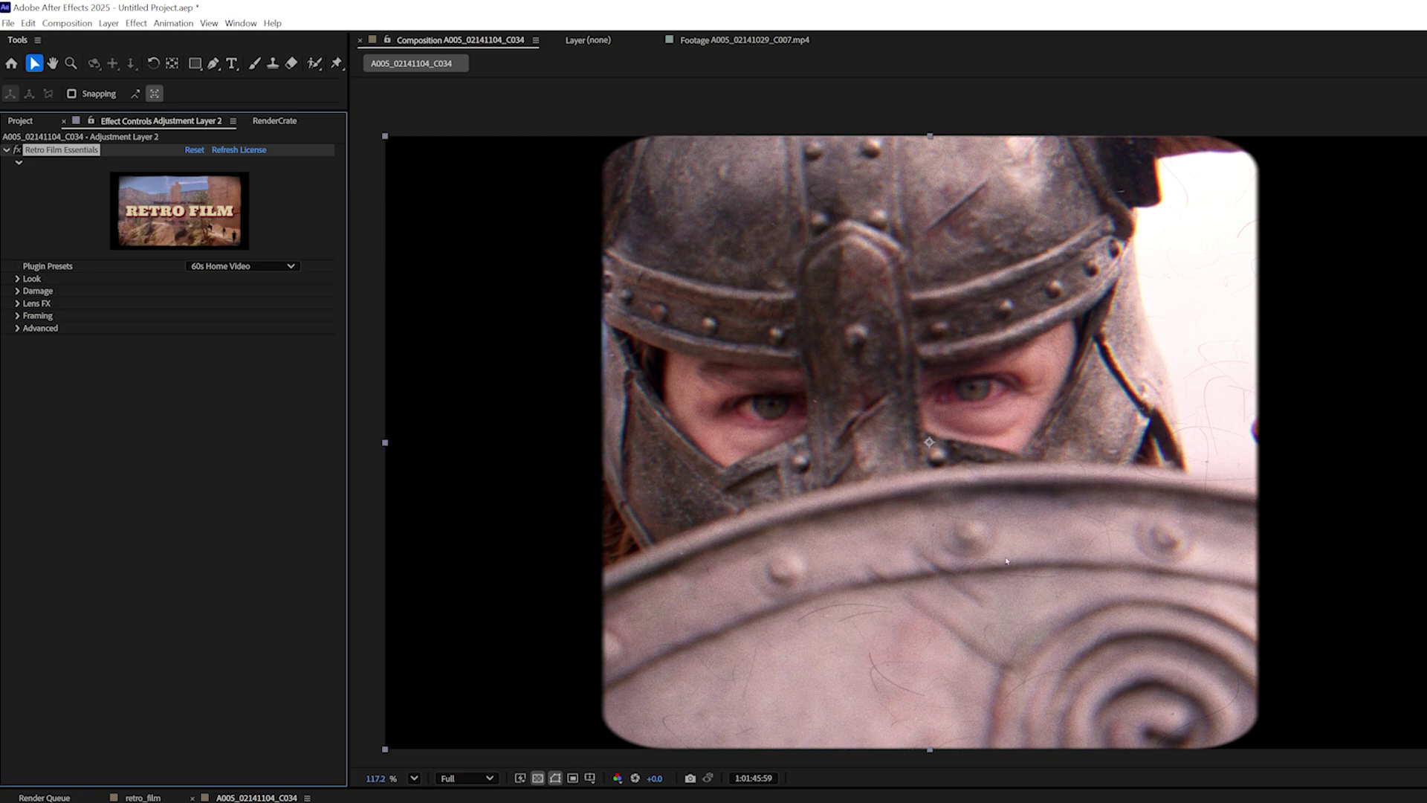
pyautogui.click(252, 266)
pyautogui.click(246, 417)
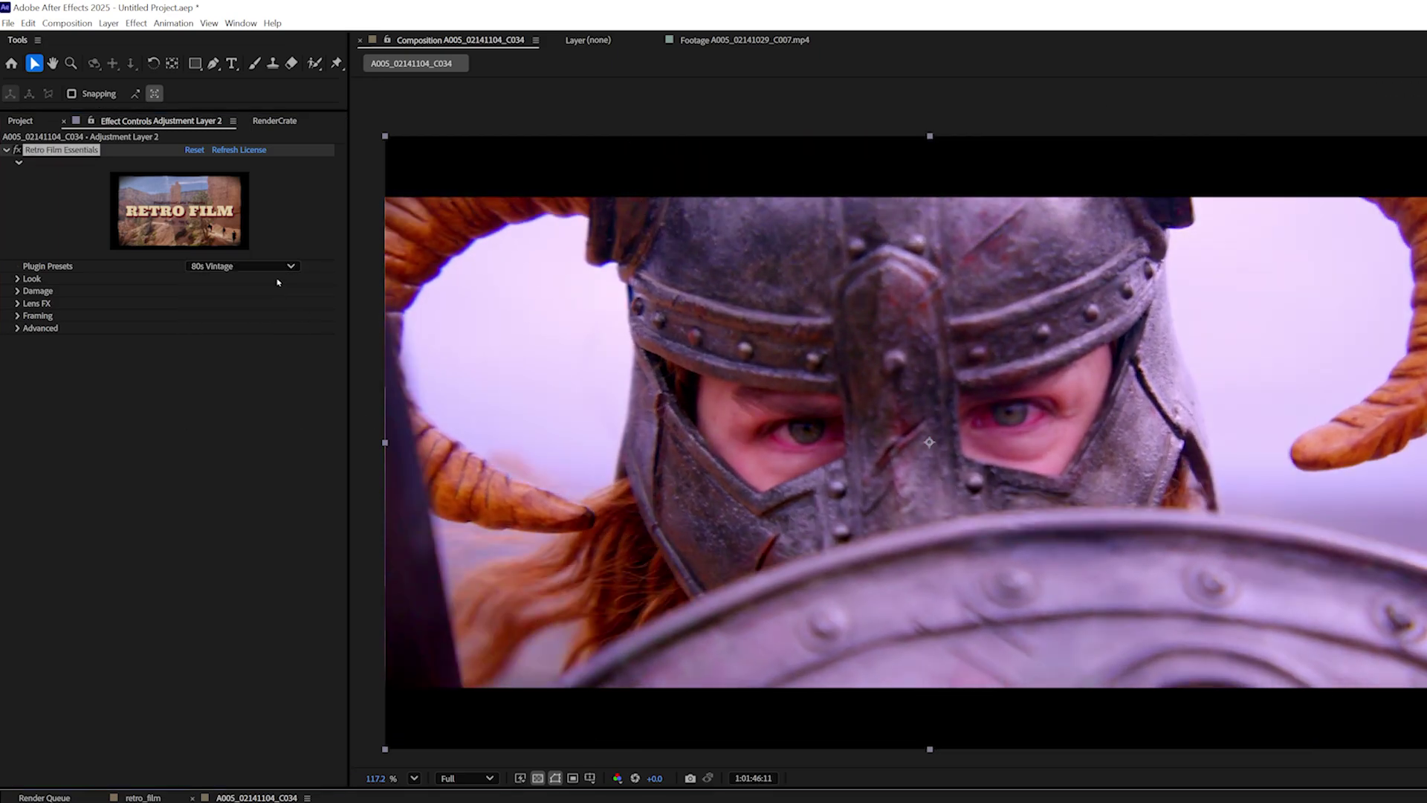
pyautogui.click(279, 266)
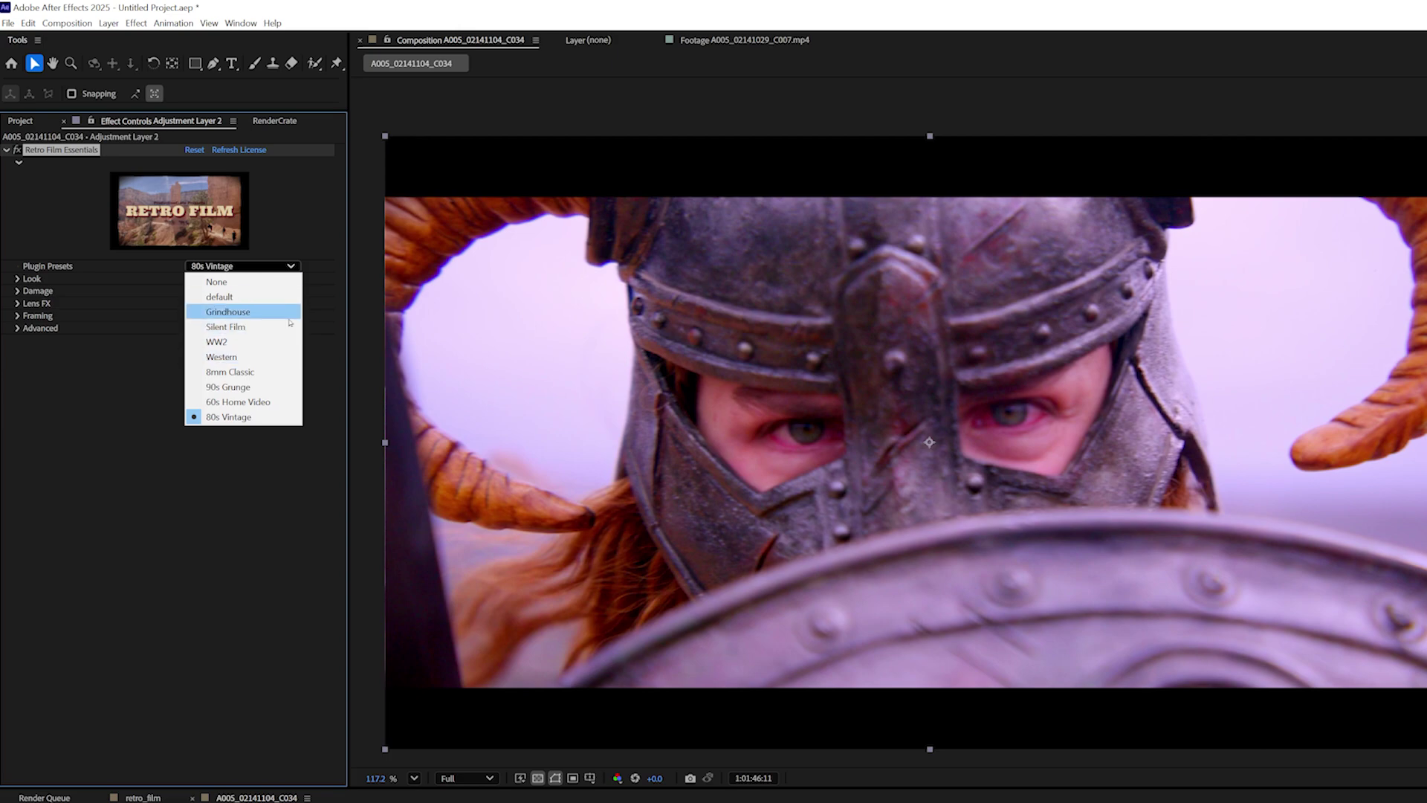
# - Reapply the Silent Film preset and inspect the rounded, vignetted frame across the helmet
pyautogui.click(246, 327)
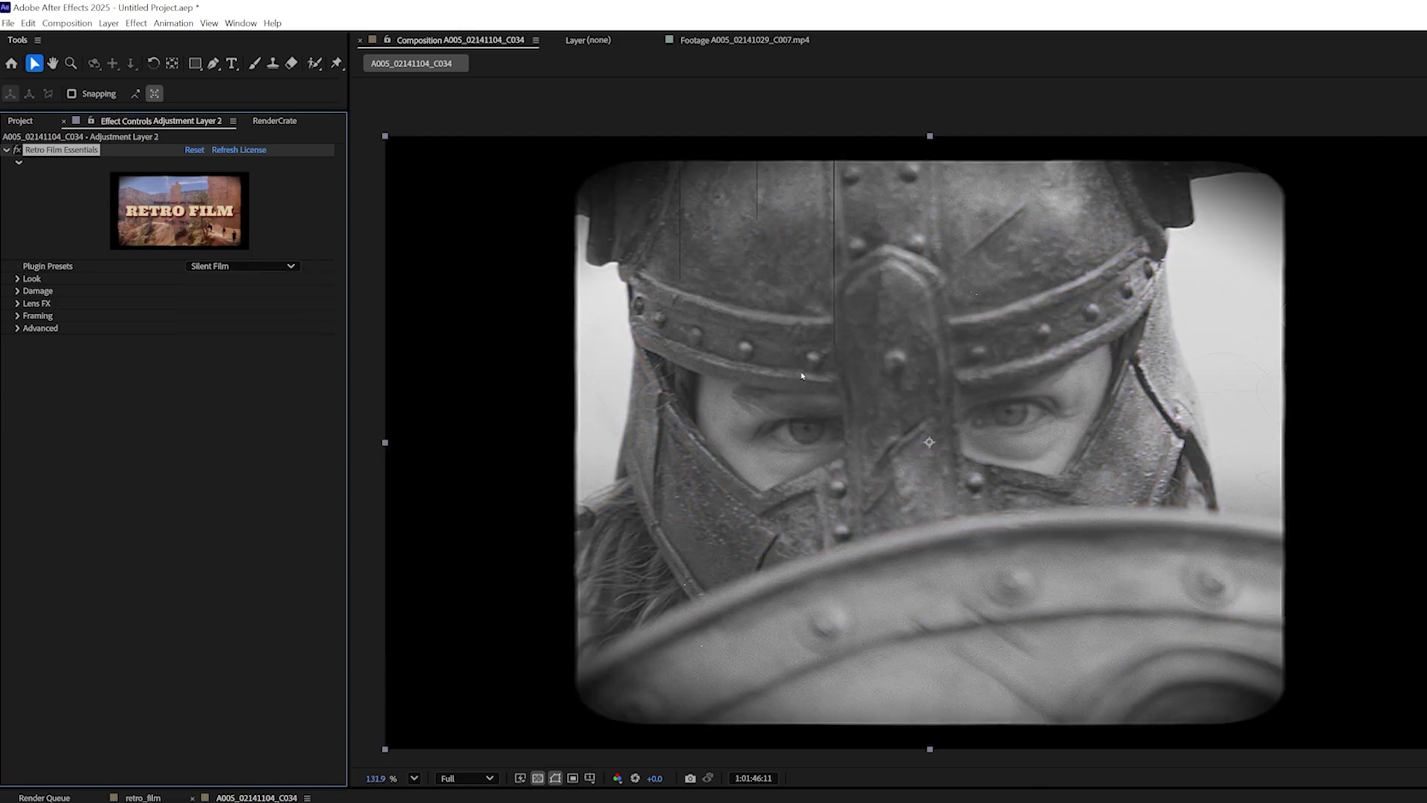
pyautogui.scroll(5, 802, 376)
pyautogui.press('h')
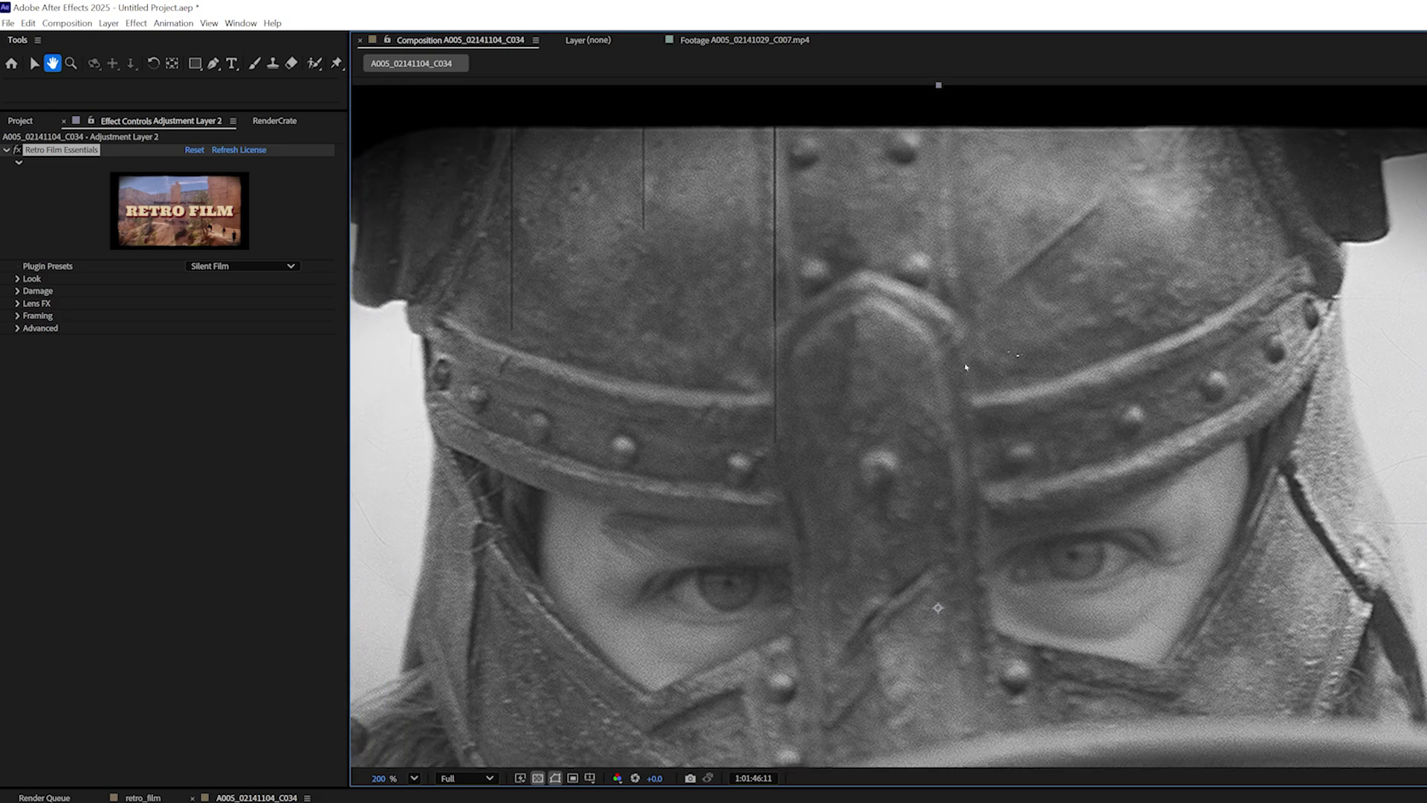
pyautogui.press('v')
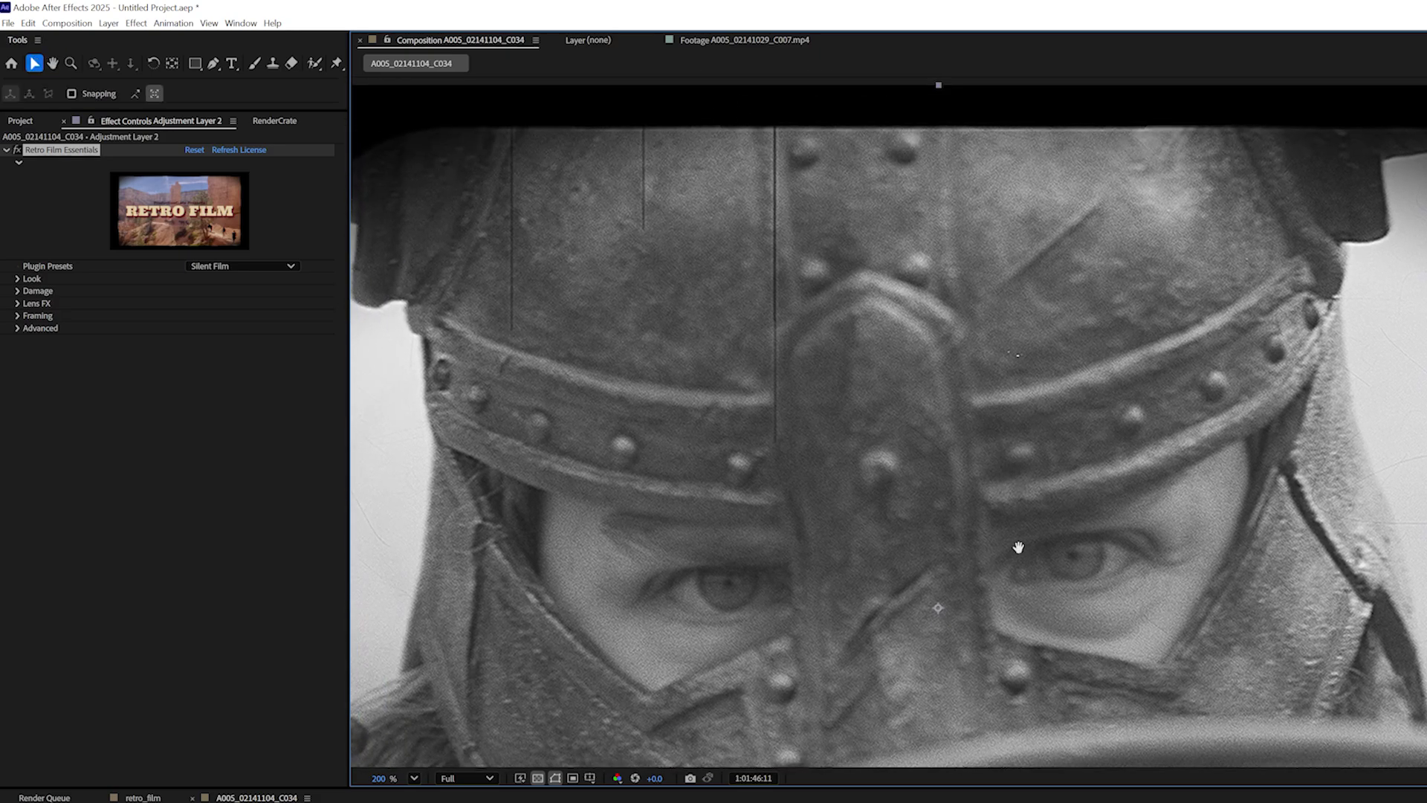
pyautogui.moveTo(1019, 542); pyautogui.dragTo(901, 418)
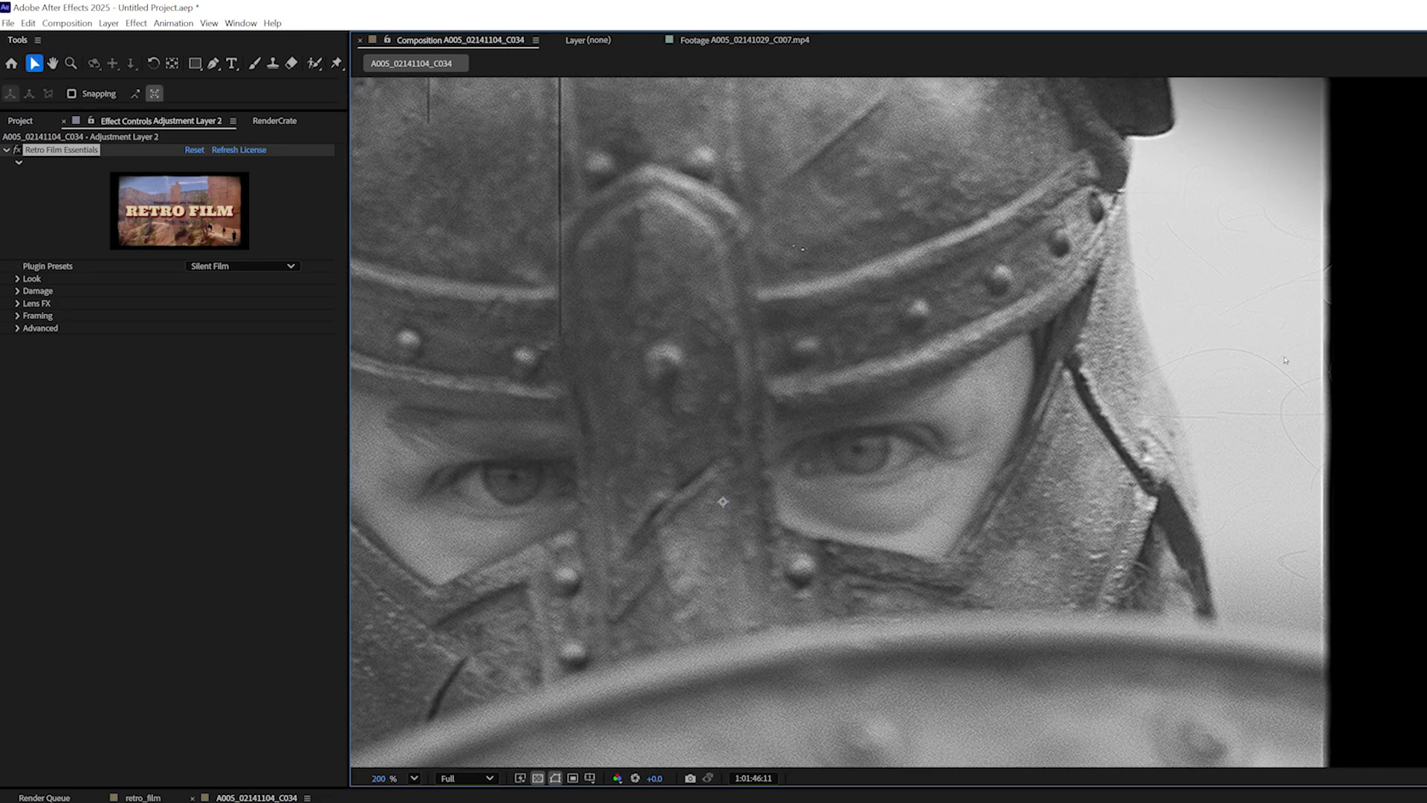
pyautogui.scroll(-4, 455, 456)
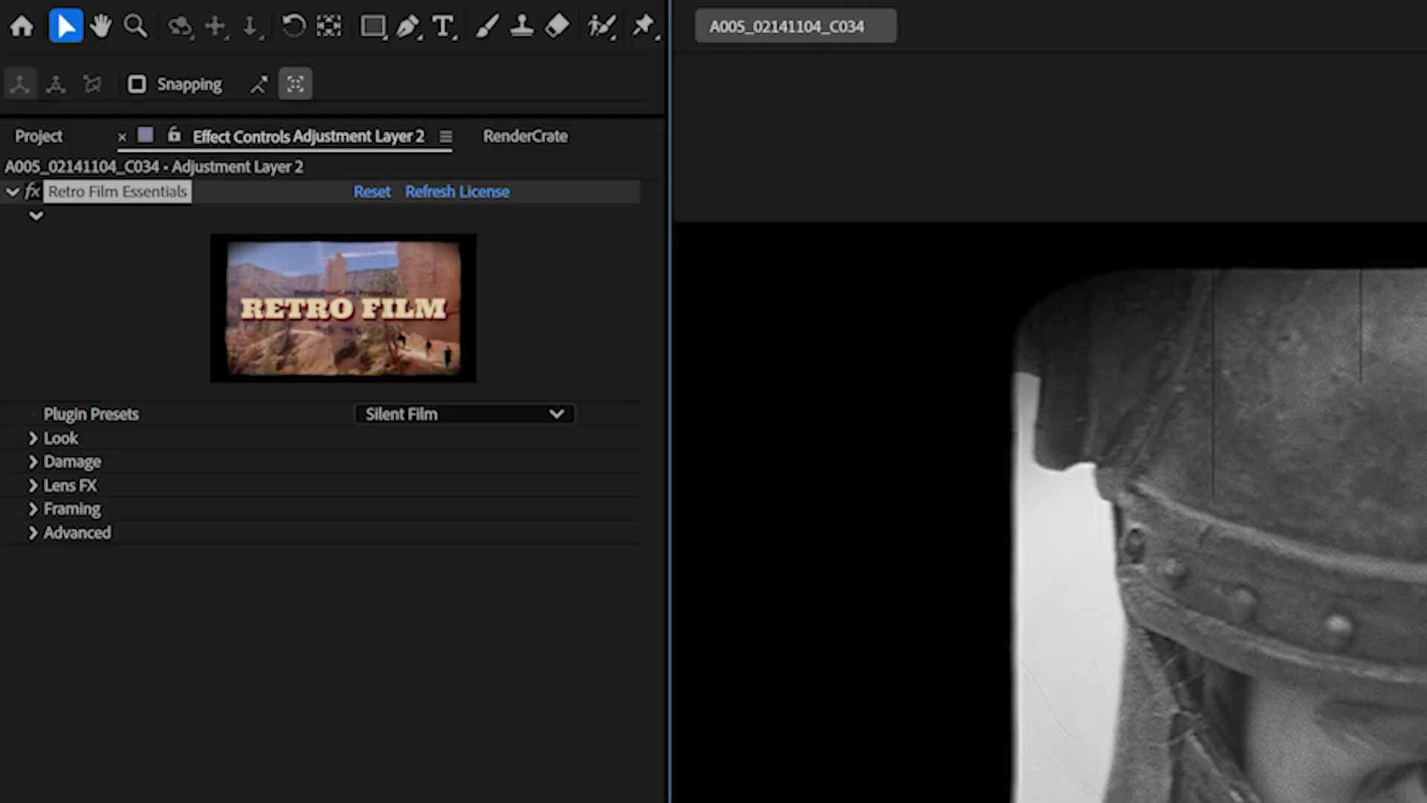
# - In the Look settings, set Sharpen to 0 and raise Blur to 111
pyautogui.click(33, 439)
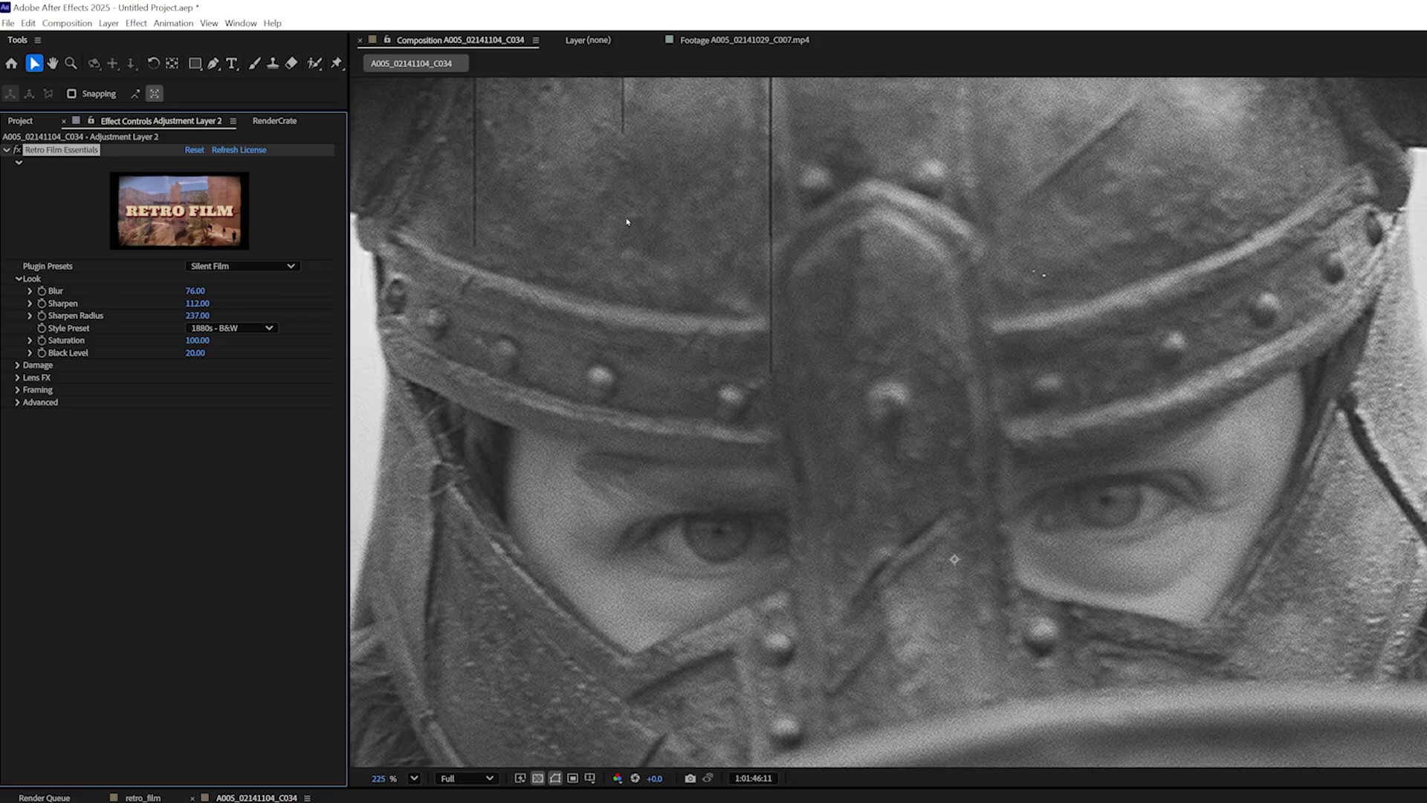
pyautogui.scroll(-1, 931, 398)
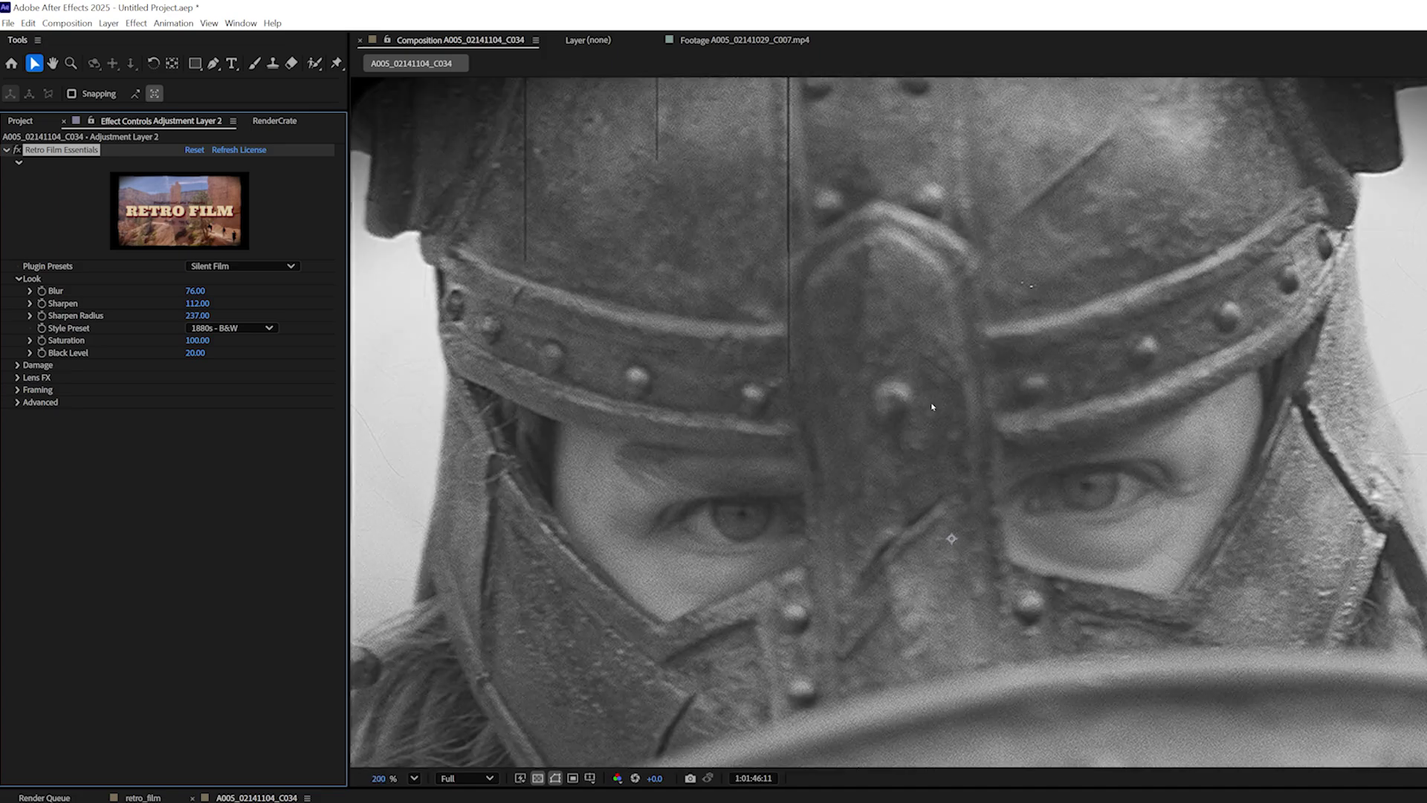
pyautogui.click(201, 302)
pyautogui.write('0')
pyautogui.press('Return')
pyautogui.moveTo(195, 291); pyautogui.dragTo(261, 344)
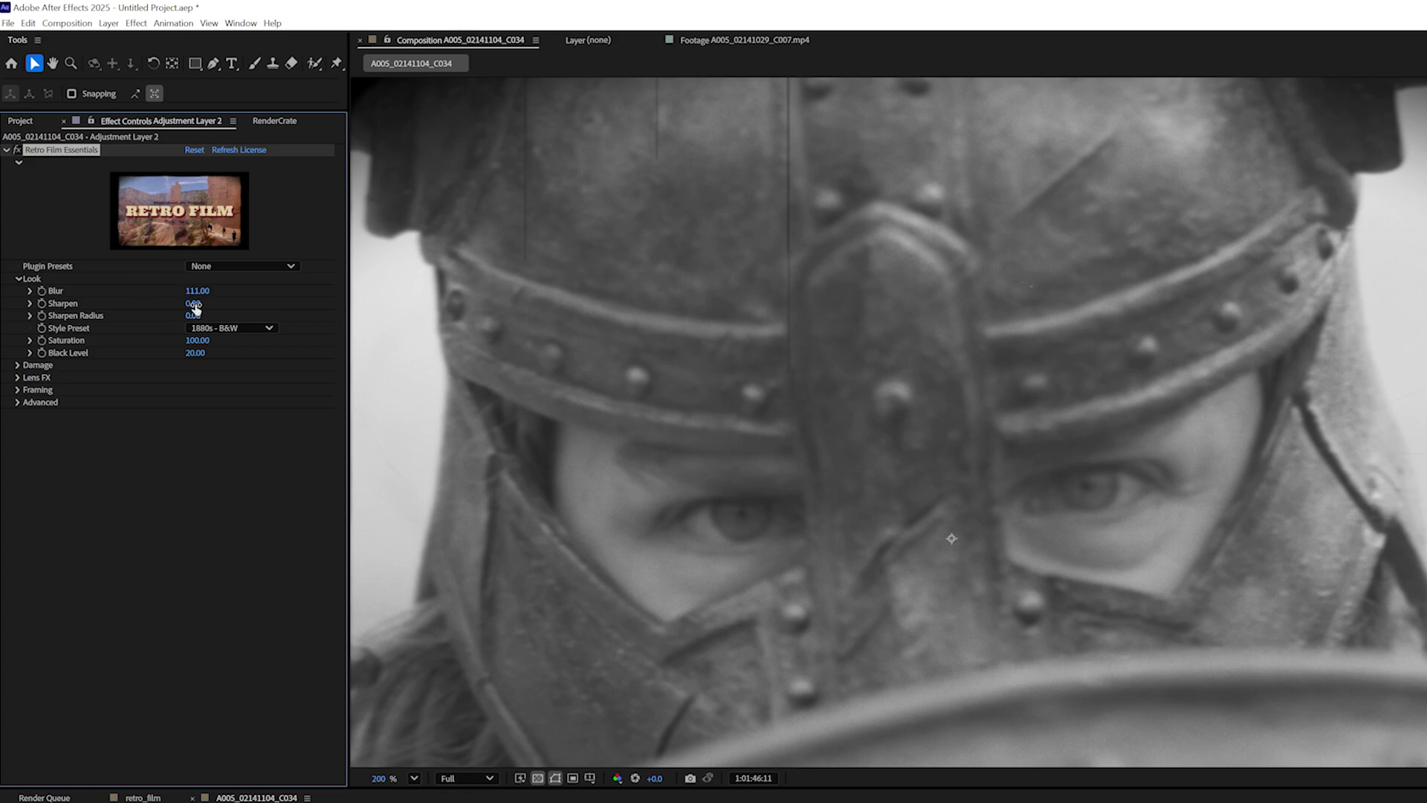
# - Bring Sharpen back up to 112 and set Sharpen Radius to 291
pyautogui.moveTo(237, 303); pyautogui.dragTo(252, 302)
pyautogui.moveTo(195, 316); pyautogui.dragTo(225, 308)
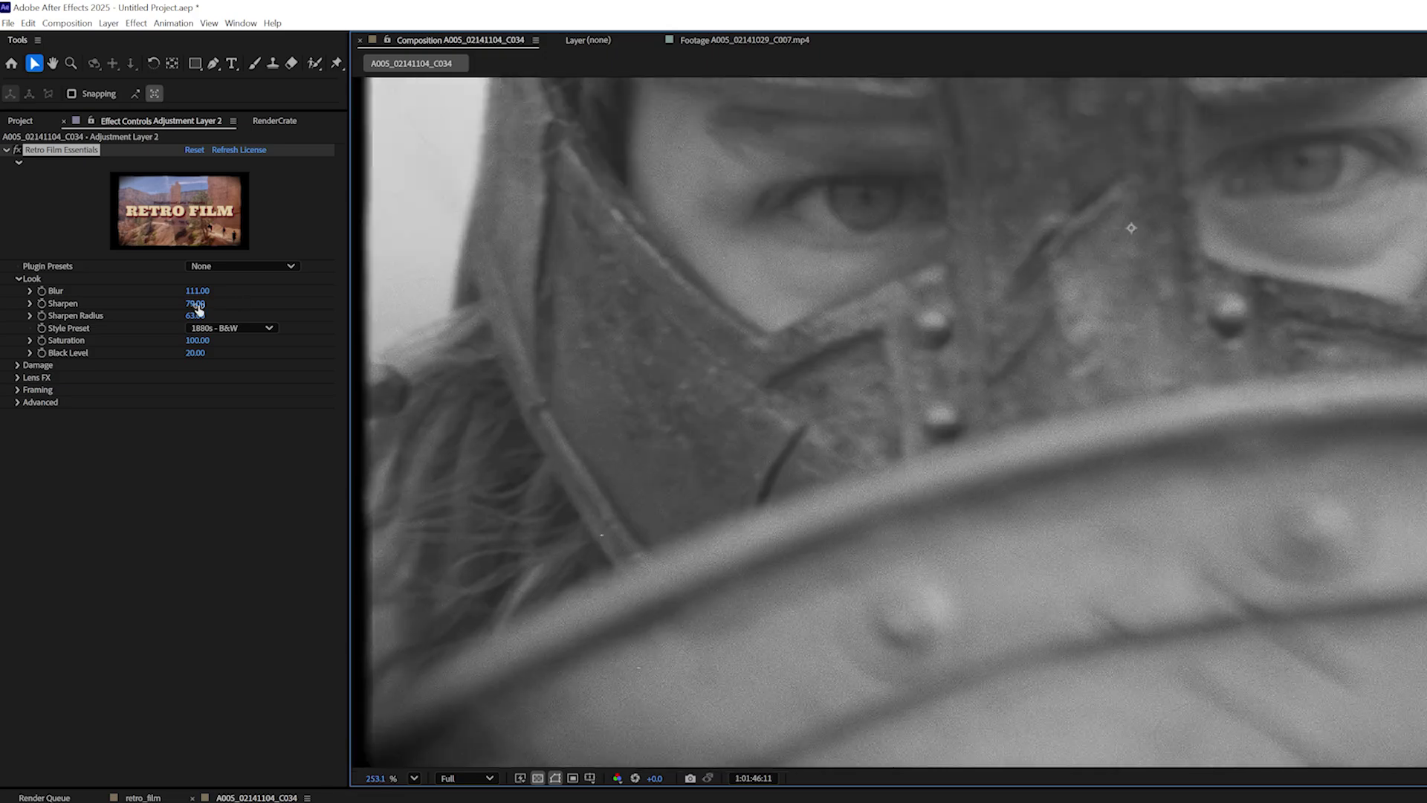
pyautogui.moveTo(223, 301); pyautogui.dragTo(591, 322)
pyautogui.scroll(-3, 921, 351)
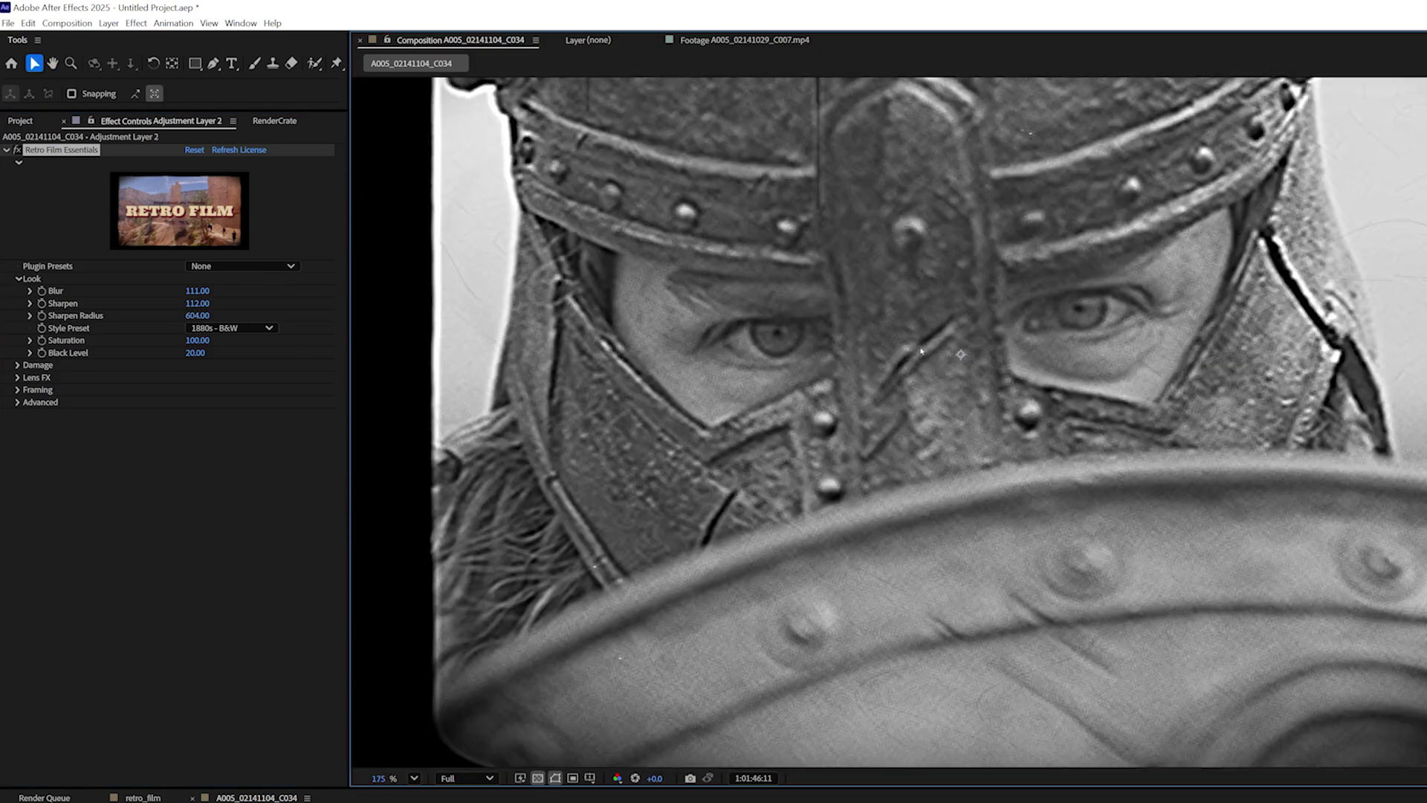
pyautogui.scroll(-1, 851, 210)
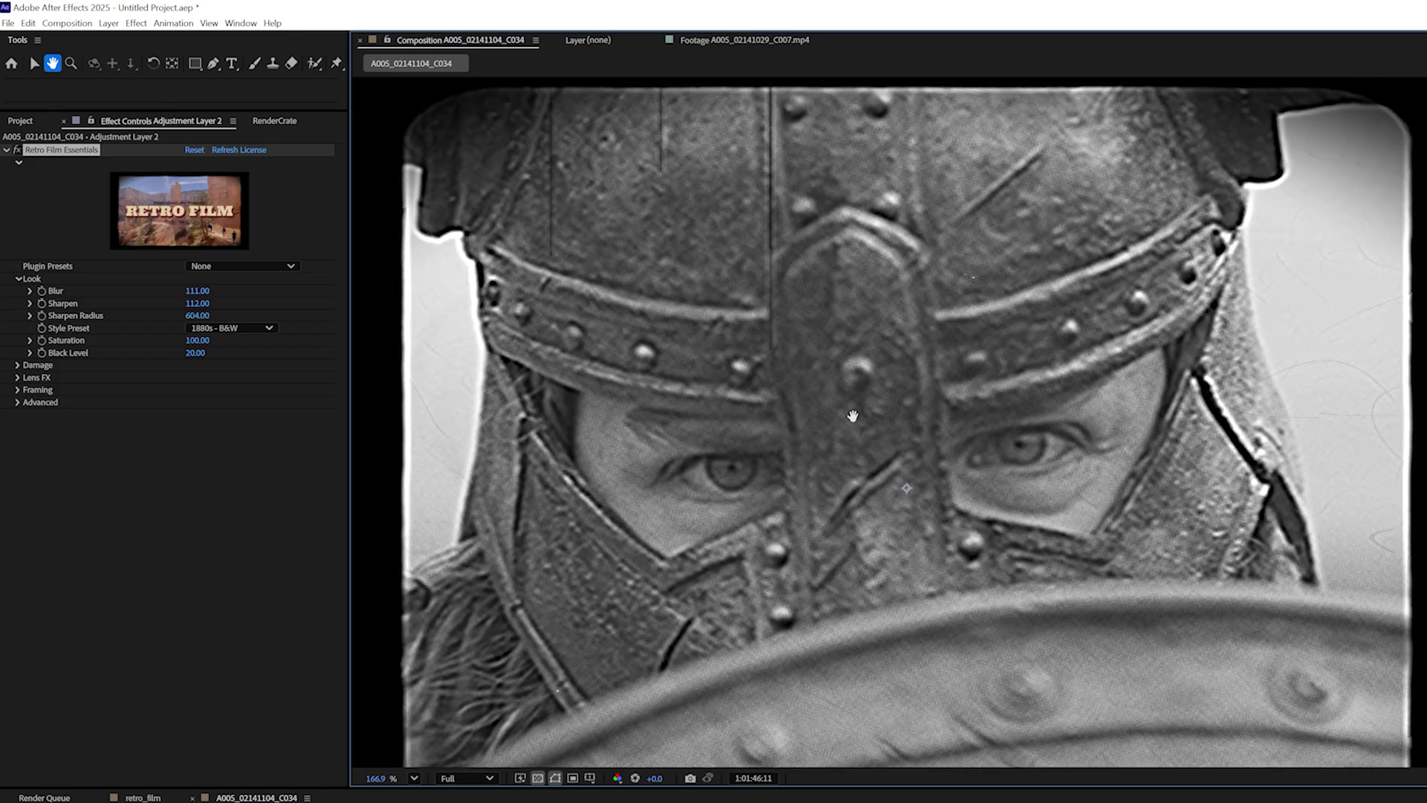
pyautogui.click(198, 315)
pyautogui.write('291')
pyautogui.press('Return')
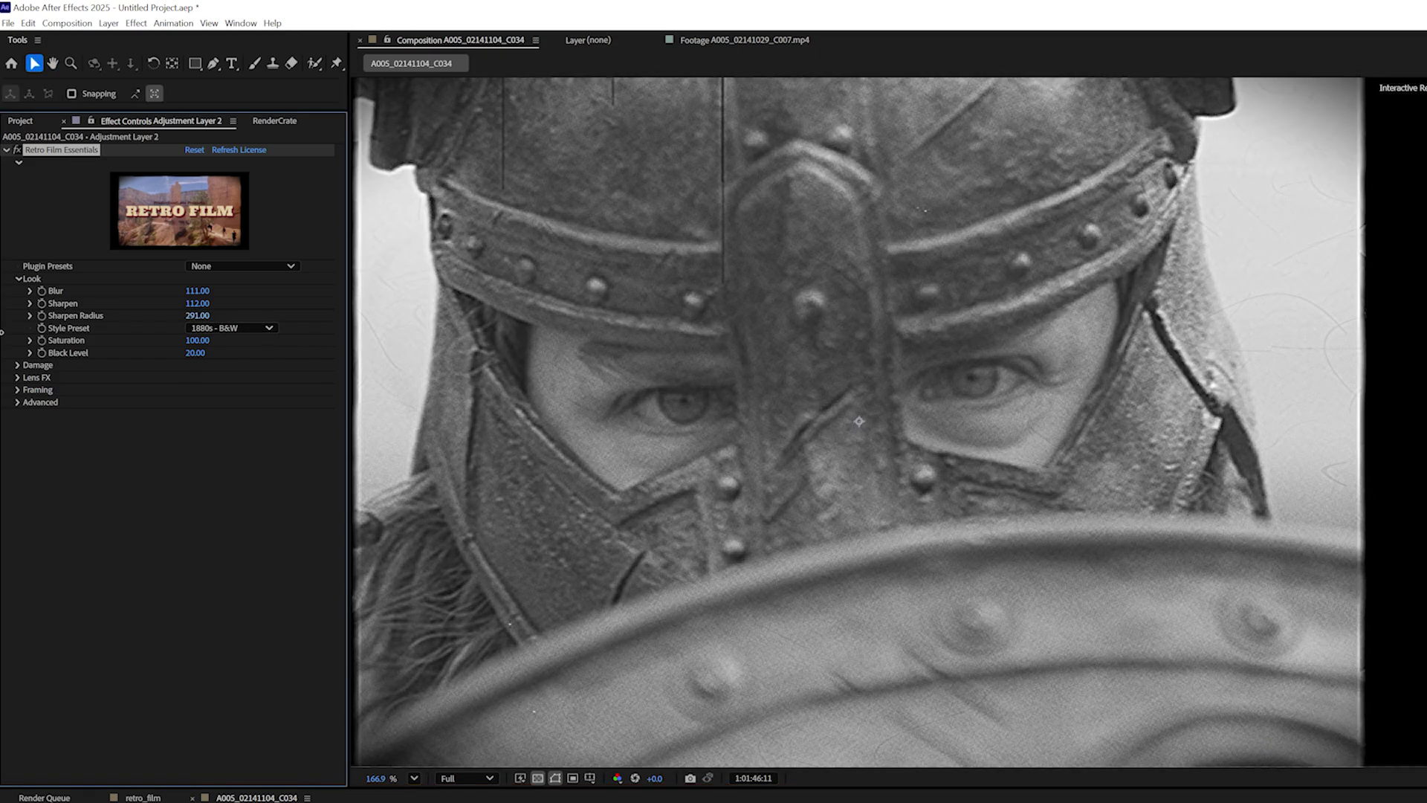
# - Choose the 1960s - Color style preset, with Saturation 68 and Sharpen 76
pyautogui.click(239, 329)
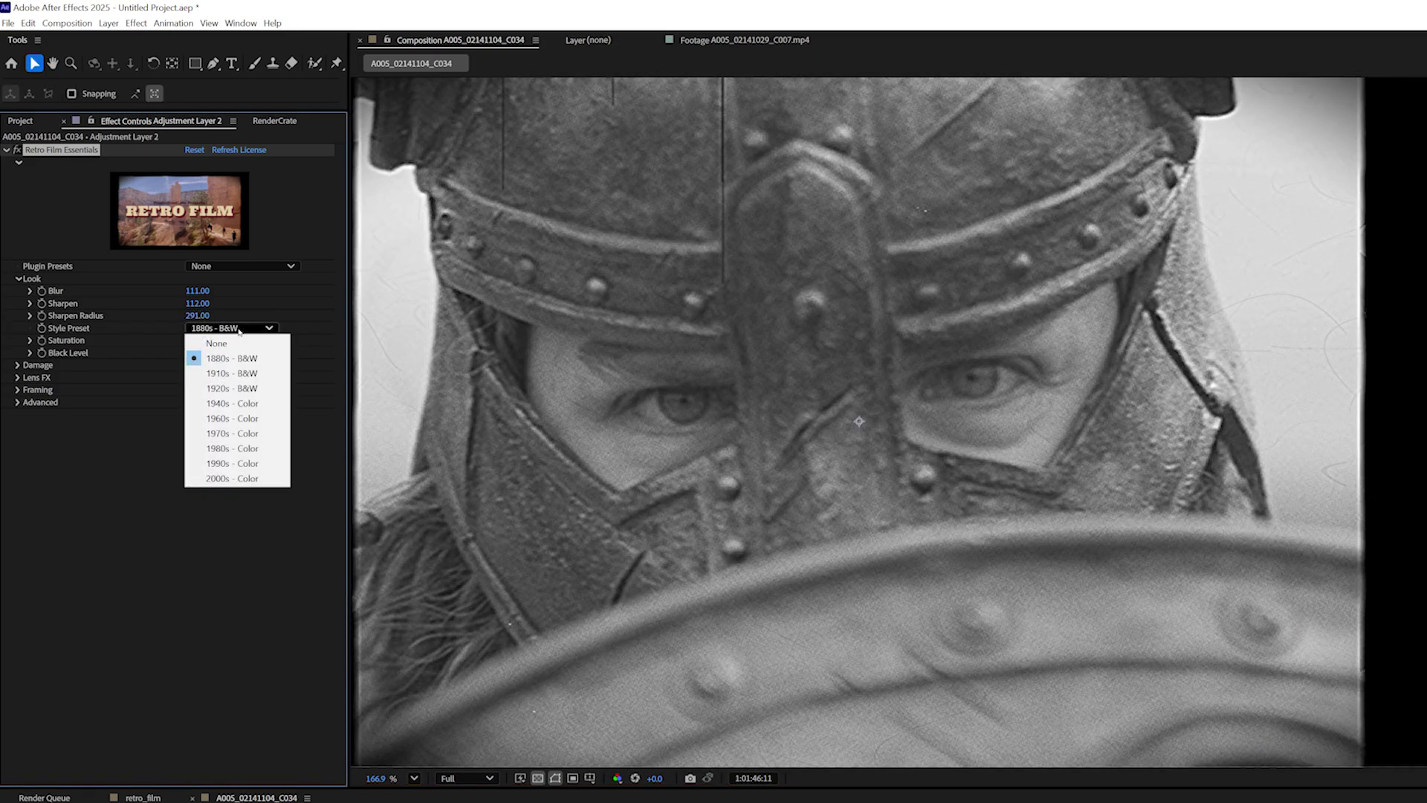
pyautogui.click(272, 420)
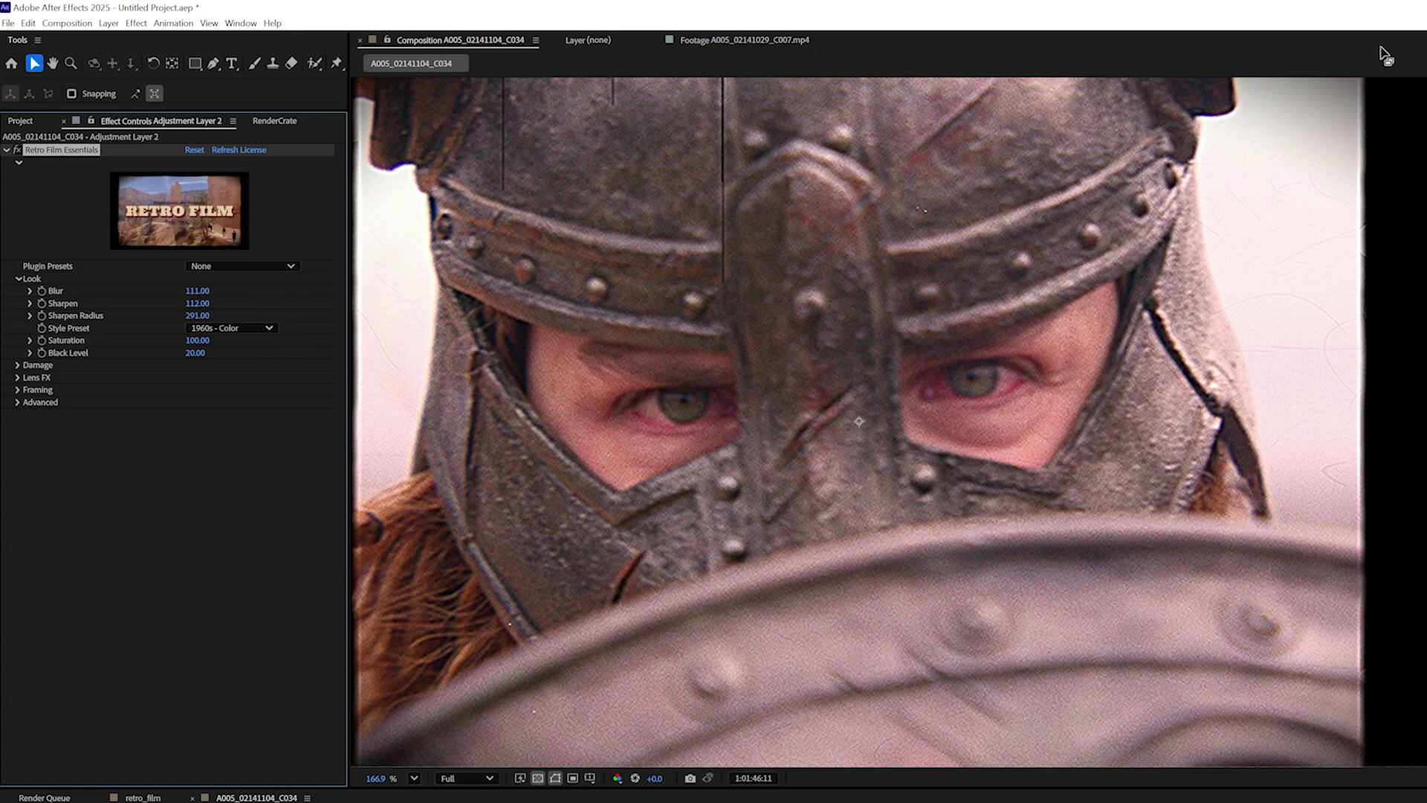
pyautogui.moveTo(199, 340); pyautogui.dragTo(170, 359)
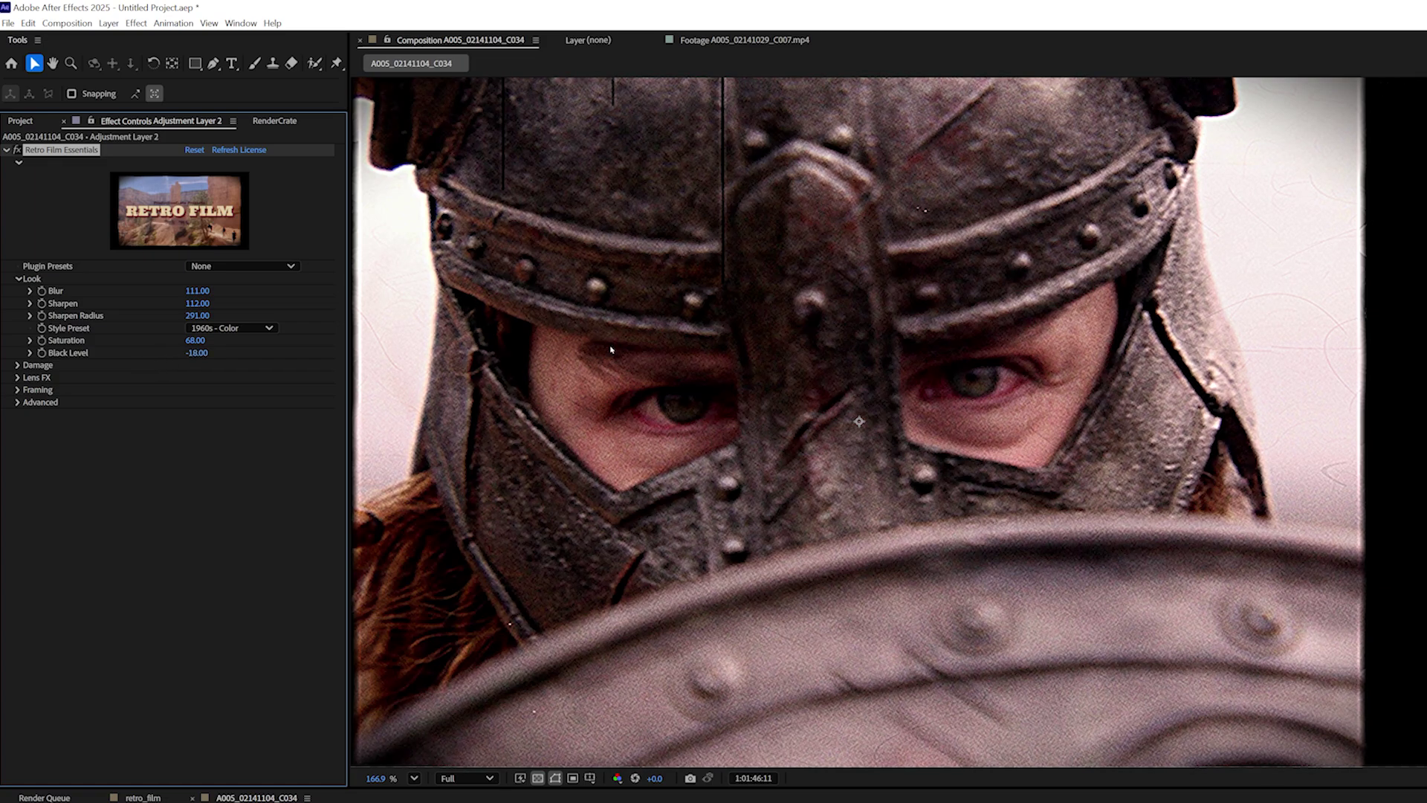
pyautogui.moveTo(199, 303); pyautogui.dragTo(214, 333)
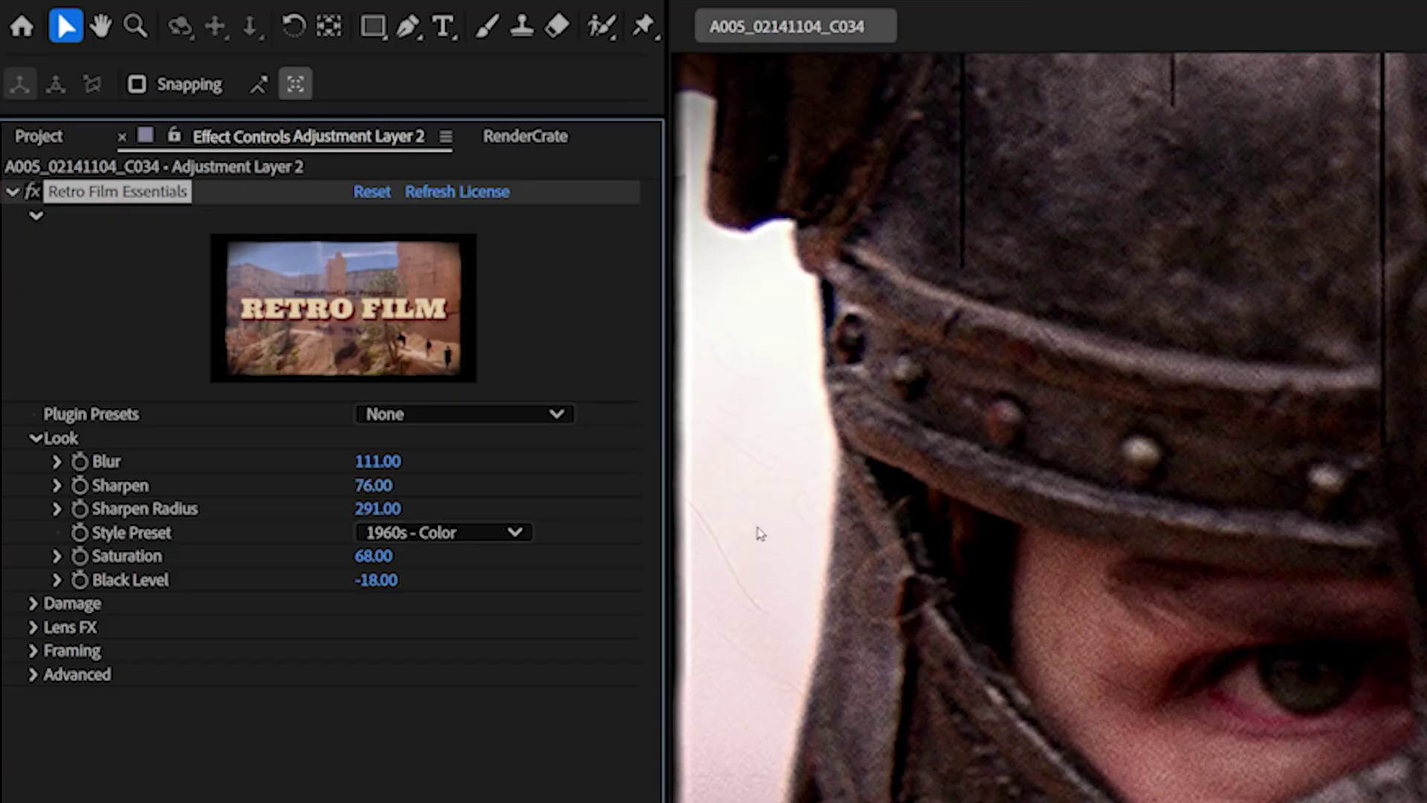
# - In the Damage settings, set Grain to 5 with the Multiply grain blending mode
pyautogui.click(35, 603)
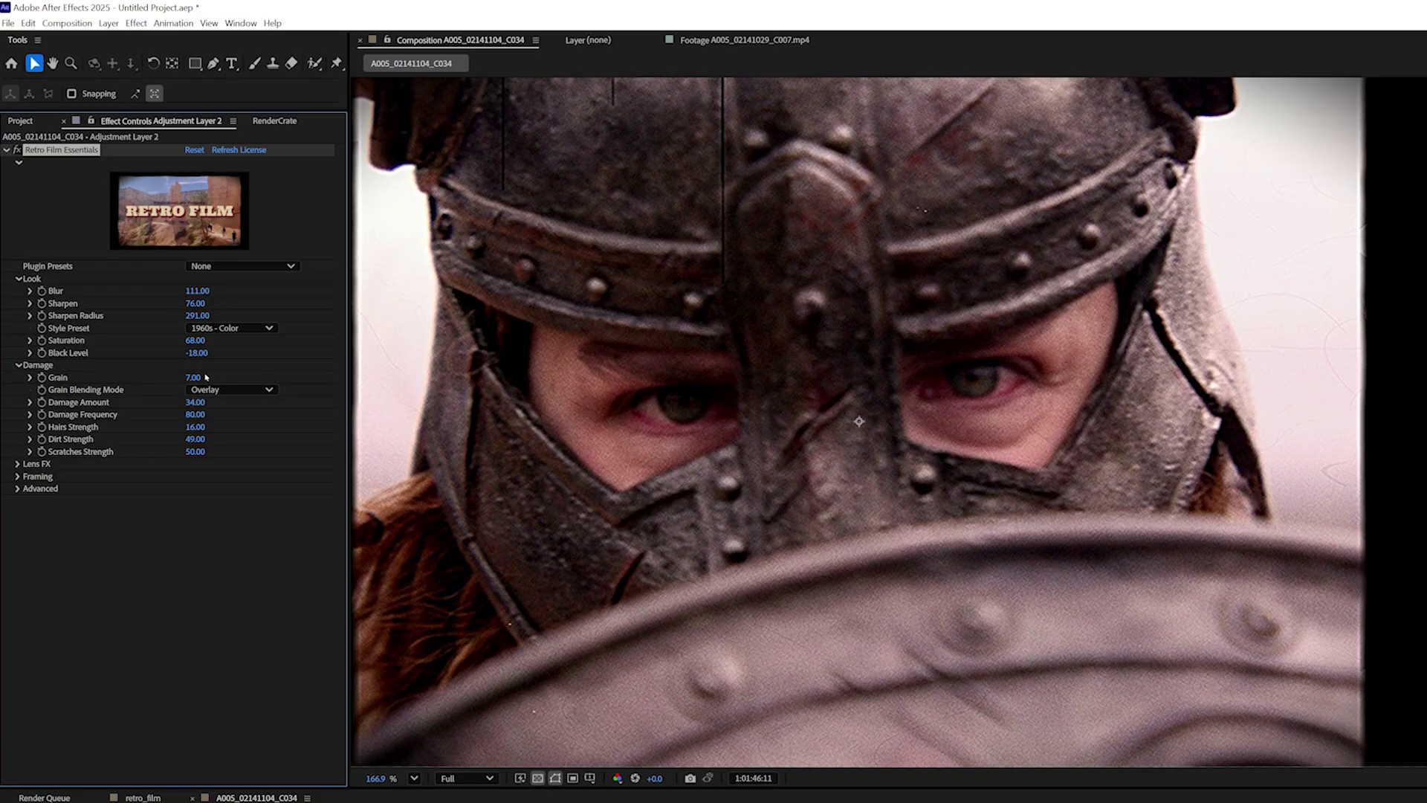
pyautogui.moveTo(199, 373)
pyautogui.mouseDown()
pyautogui.moveTo(513, 369)
pyautogui.moveTo(328, 417)
pyautogui.moveTo(223, 412)
pyautogui.moveTo(214, 376)
pyautogui.mouseUp()
pyautogui.click(222, 388)
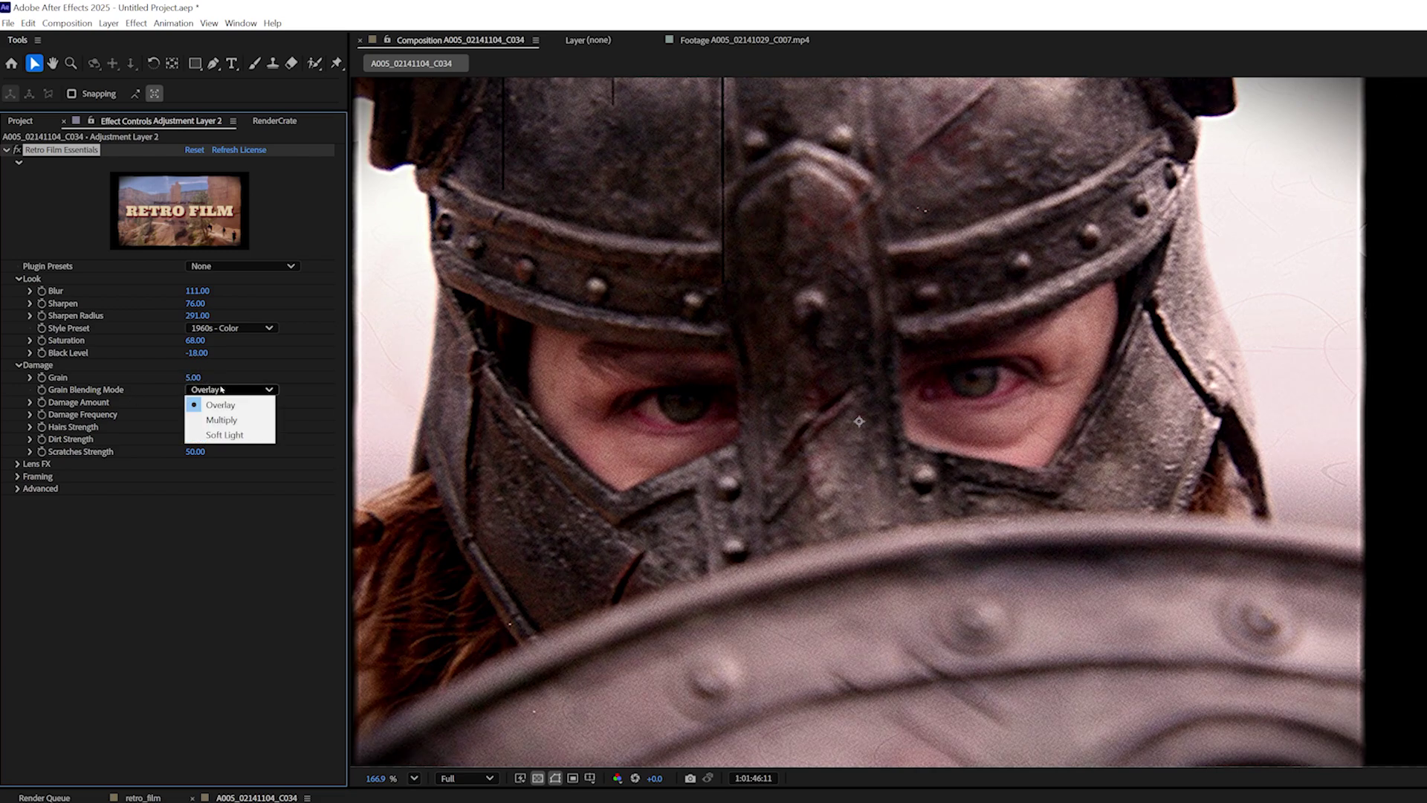
pyautogui.click(249, 419)
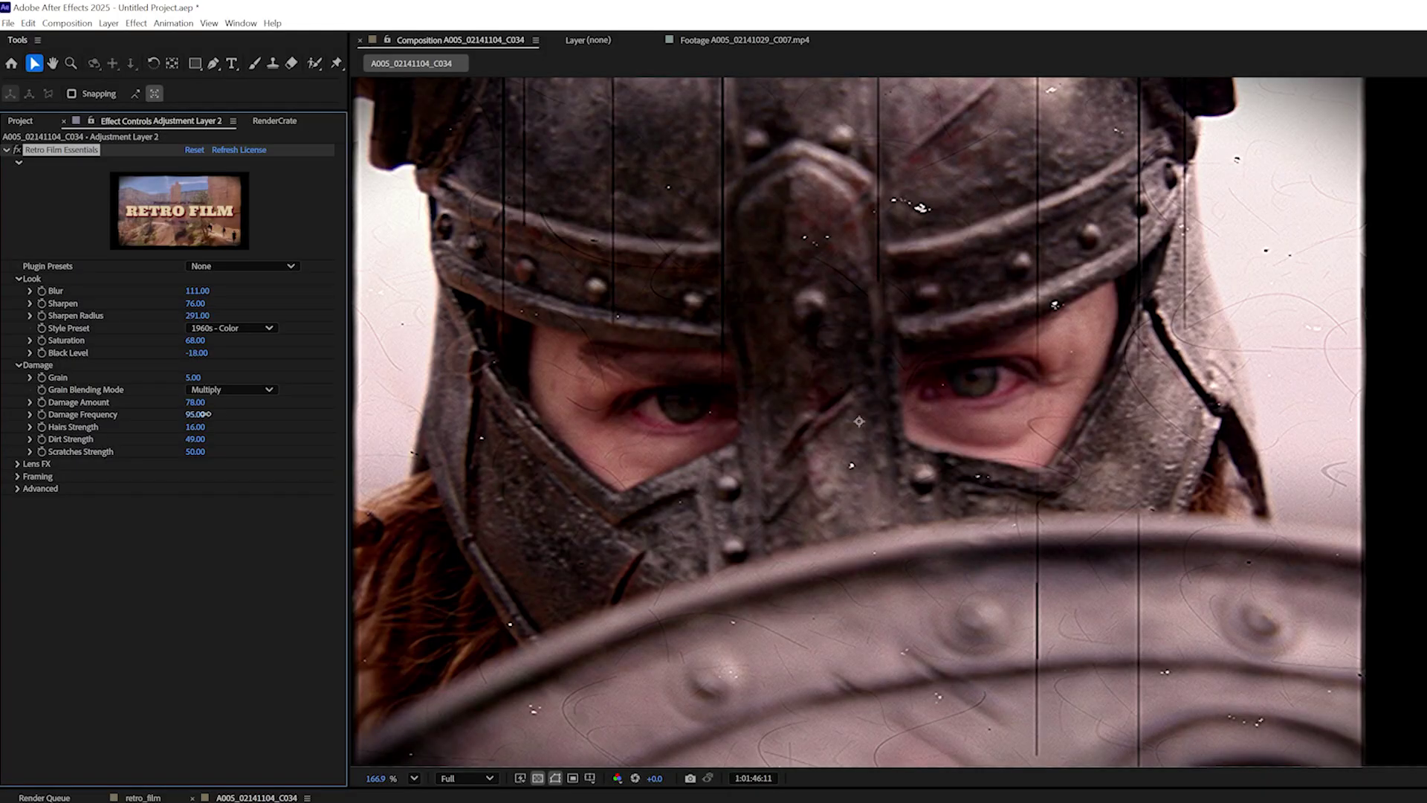
# - Raise Damage Frequency to 133, then test Hairs Strength from 0 upward and lower it to faint
pyautogui.moveTo(205, 413); pyautogui.dragTo(297, 426)
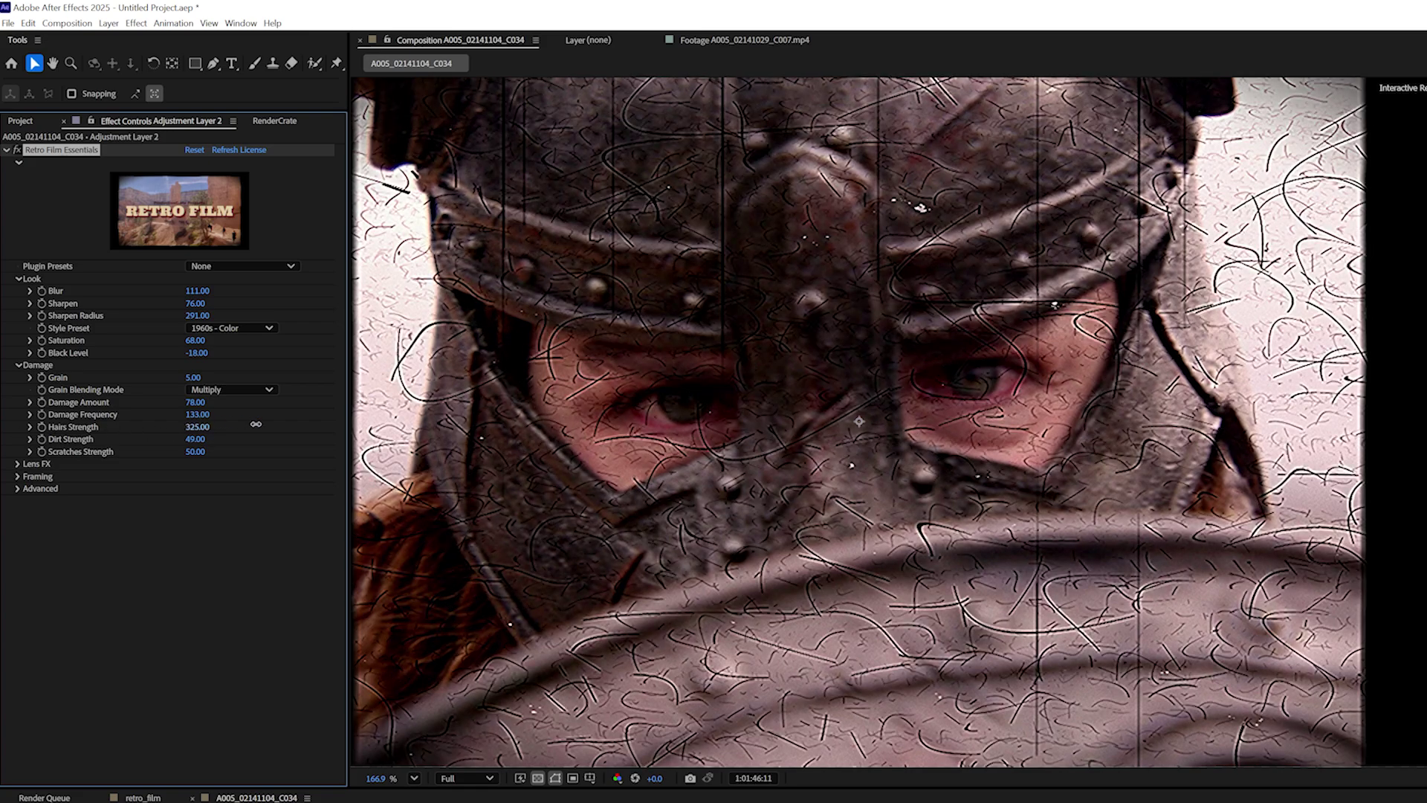
pyautogui.scroll(4, 851, 465)
pyautogui.click(195, 426)
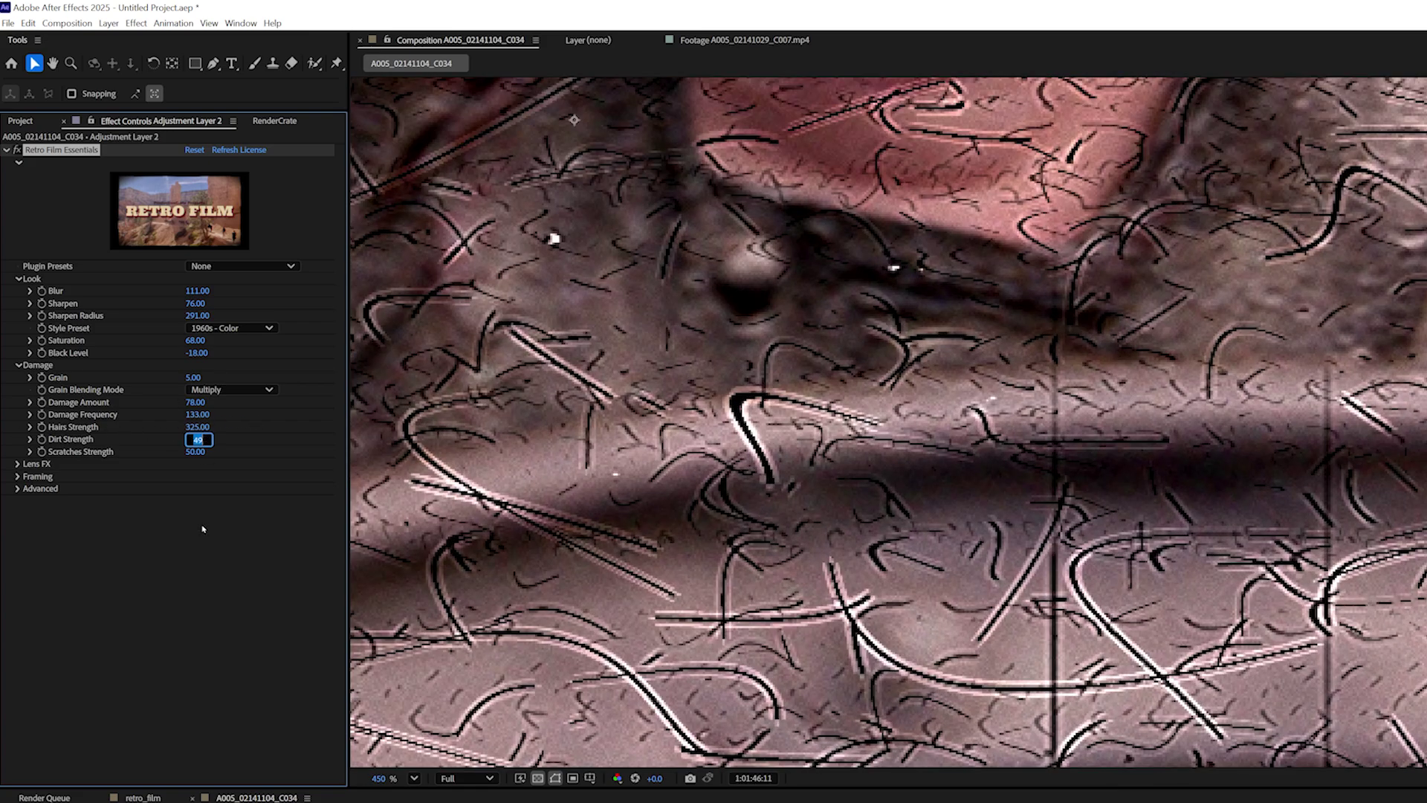
pyautogui.write('0')
pyautogui.press('Return')
pyautogui.moveTo(191, 429); pyautogui.dragTo(267, 429)
pyautogui.moveTo(415, 420); pyautogui.dragTo(717, 449)
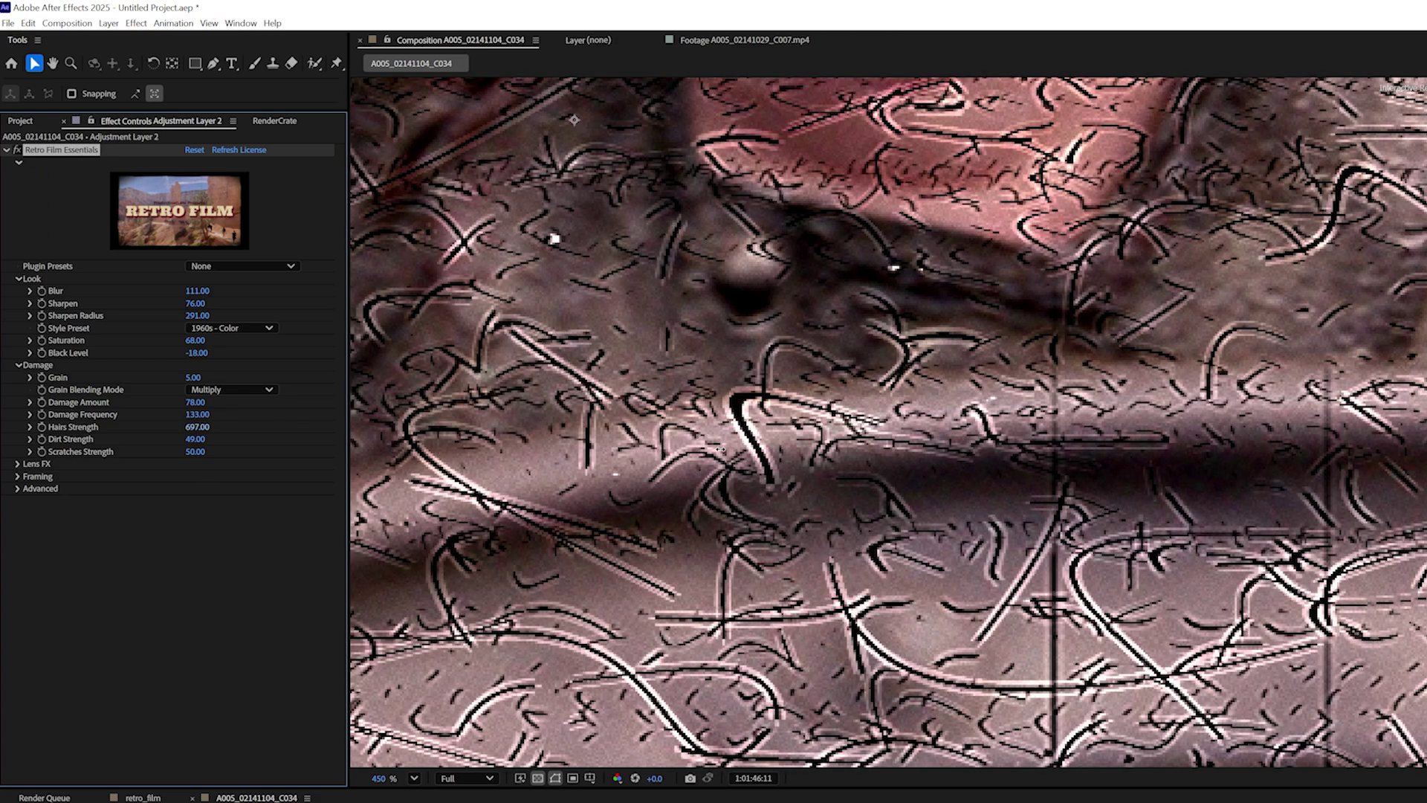
pyautogui.moveTo(472, 448); pyautogui.dragTo(206, 436)
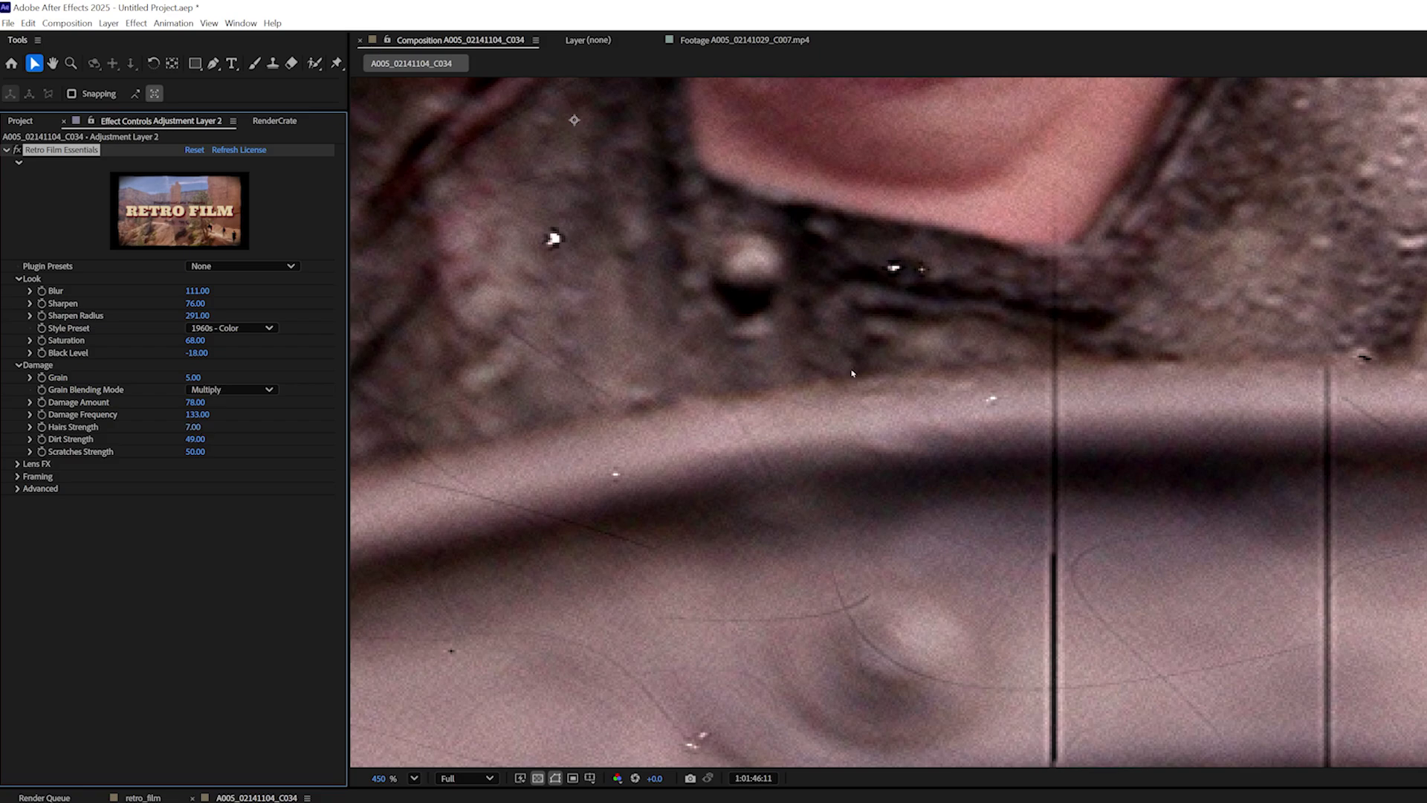
# - Set Hairs Strength to 23, Scratches Strength to -29 and Dirt Strength to 0
pyautogui.scroll(-5, 630, 388)
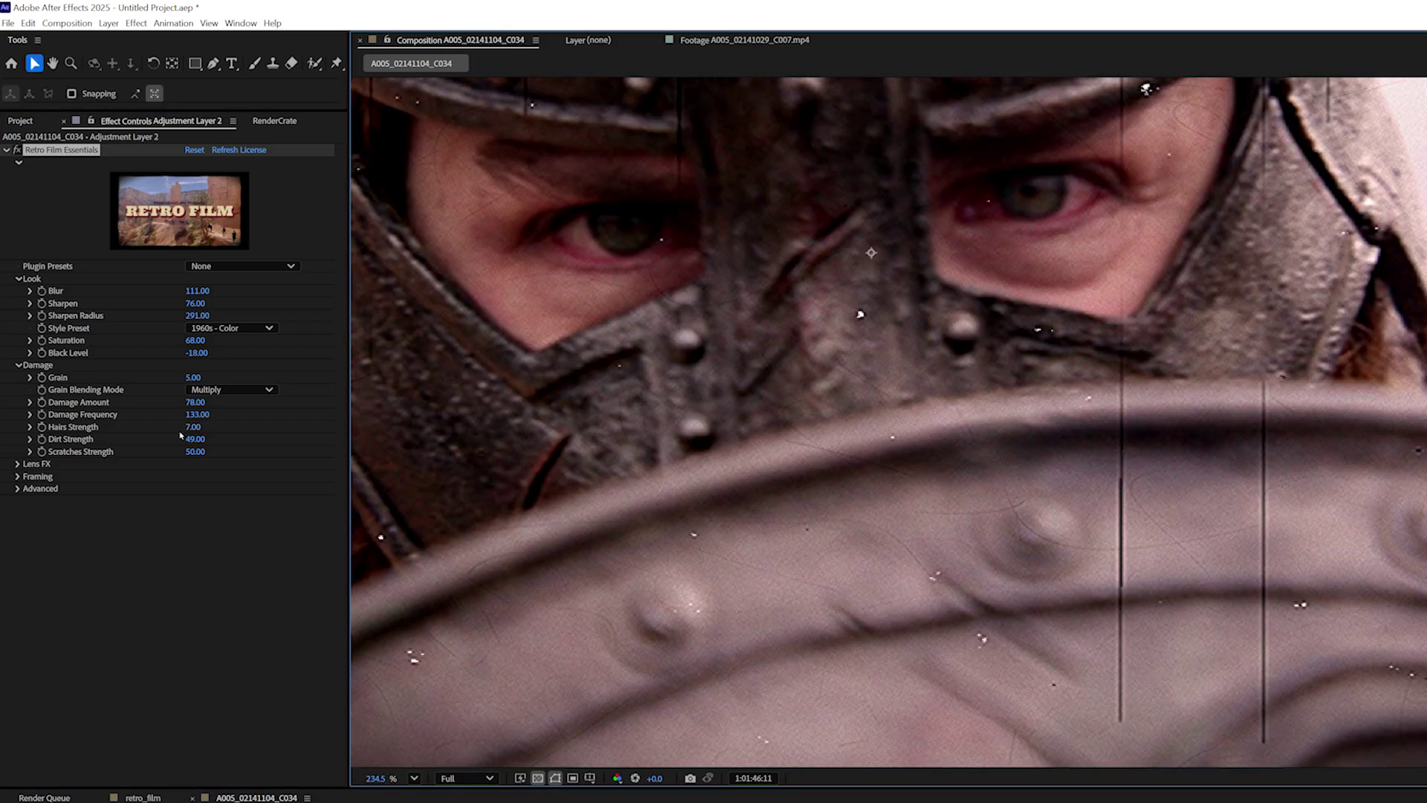
pyautogui.moveTo(191, 428)
pyautogui.mouseDown()
pyautogui.moveTo(165, 429)
pyautogui.moveTo(199, 427)
pyautogui.mouseUp()
pyautogui.scroll(2, 1178, 415)
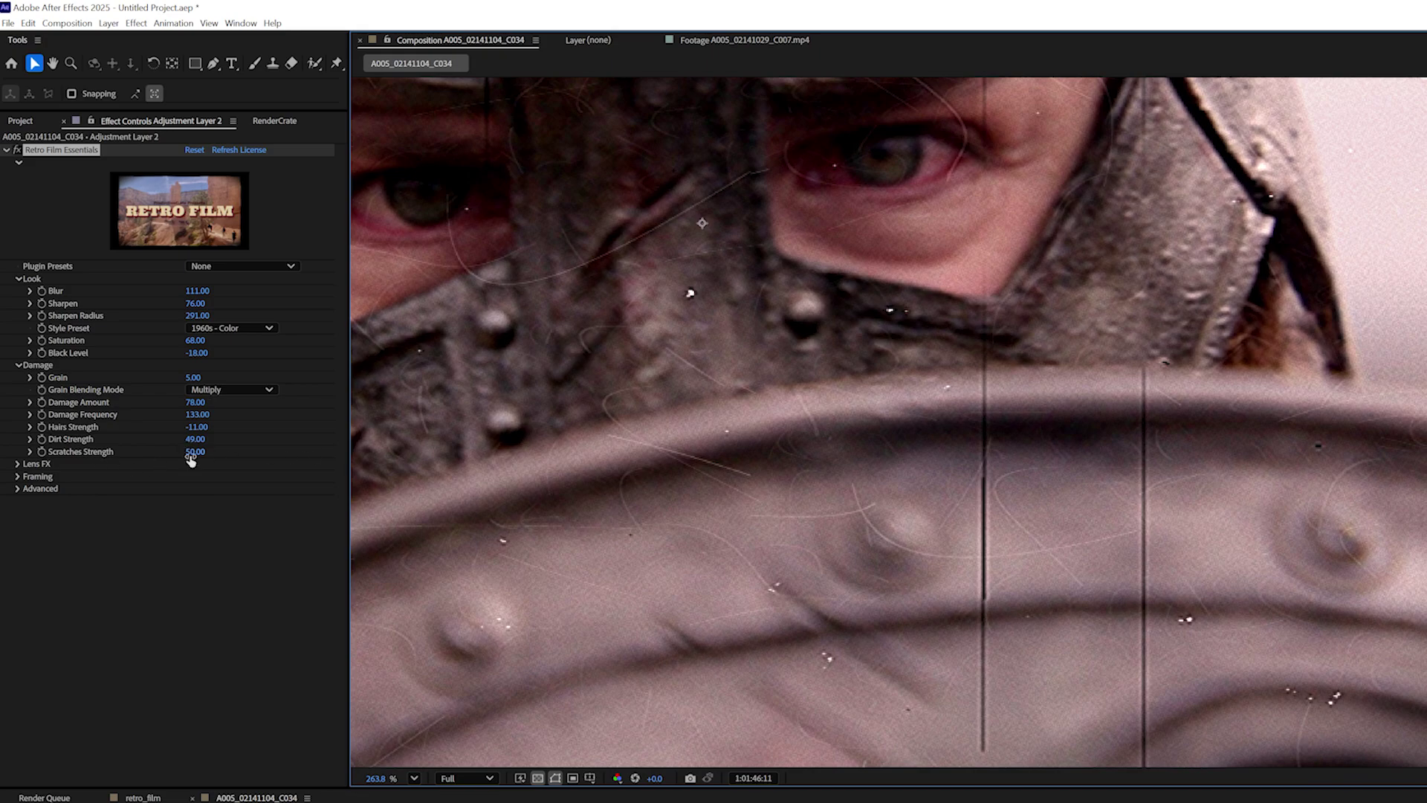
pyautogui.moveTo(195, 451); pyautogui.dragTo(123, 446)
pyautogui.scroll(-4, 1027, 444)
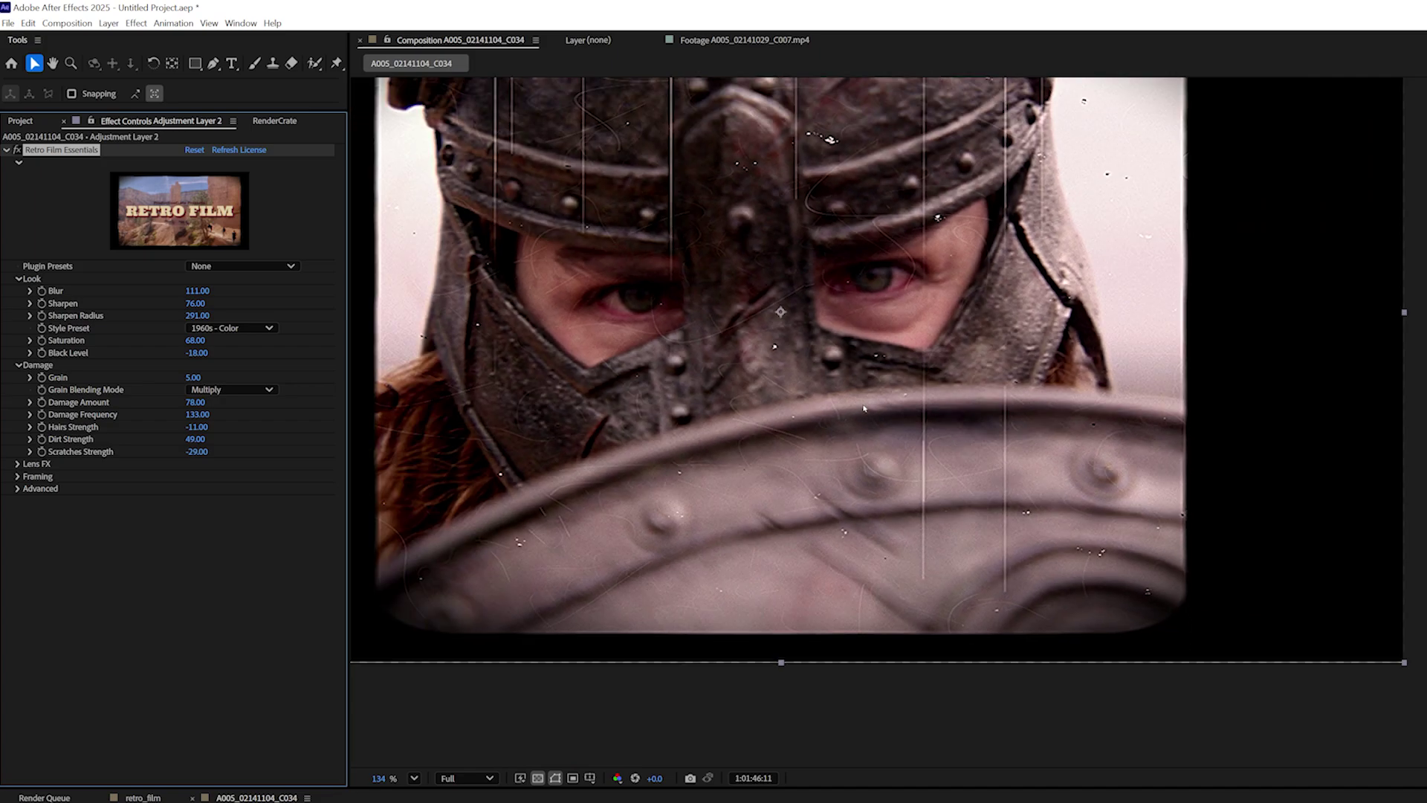
pyautogui.scroll(3, 1027, 444)
pyautogui.scroll(4, 1027, 443)
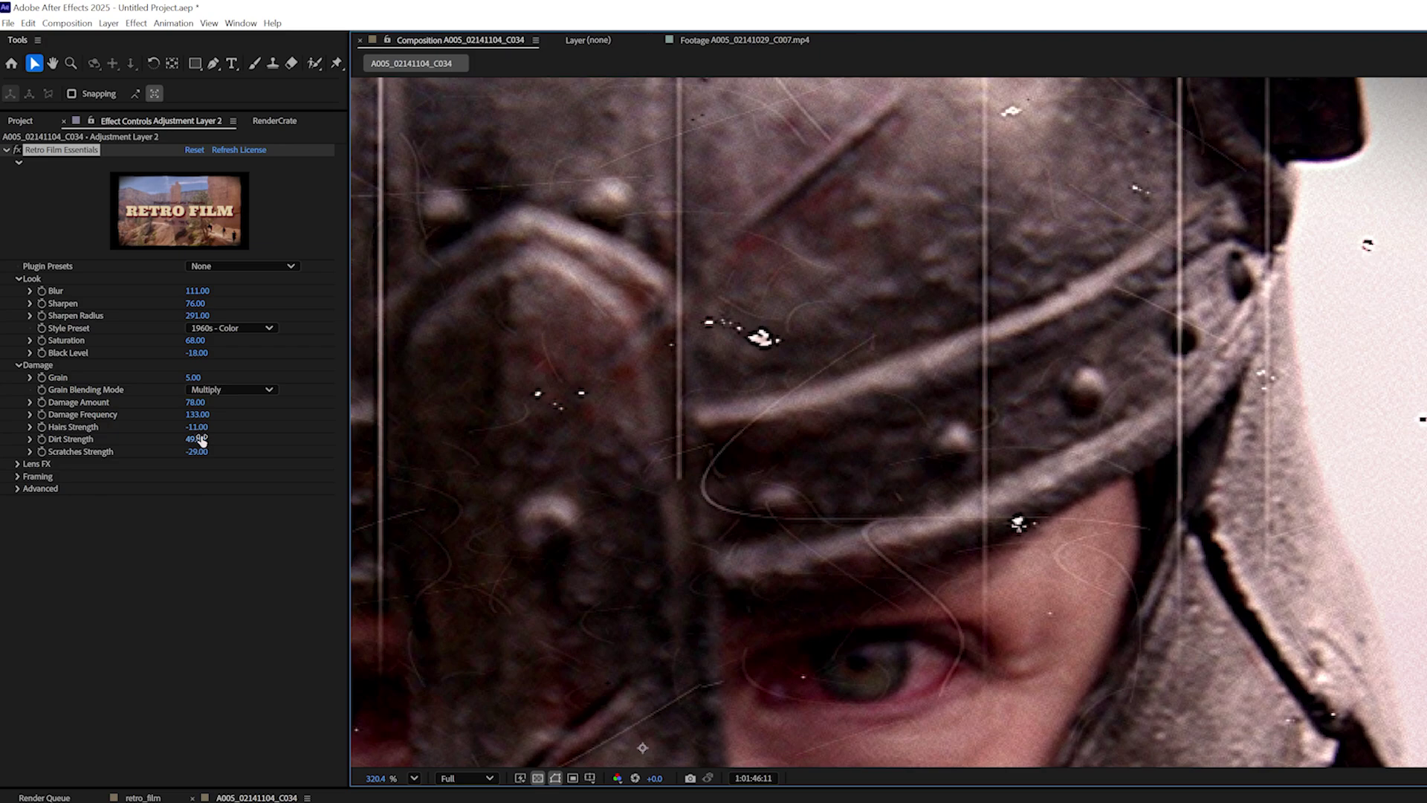
pyautogui.moveTo(195, 439); pyautogui.dragTo(6, 444)
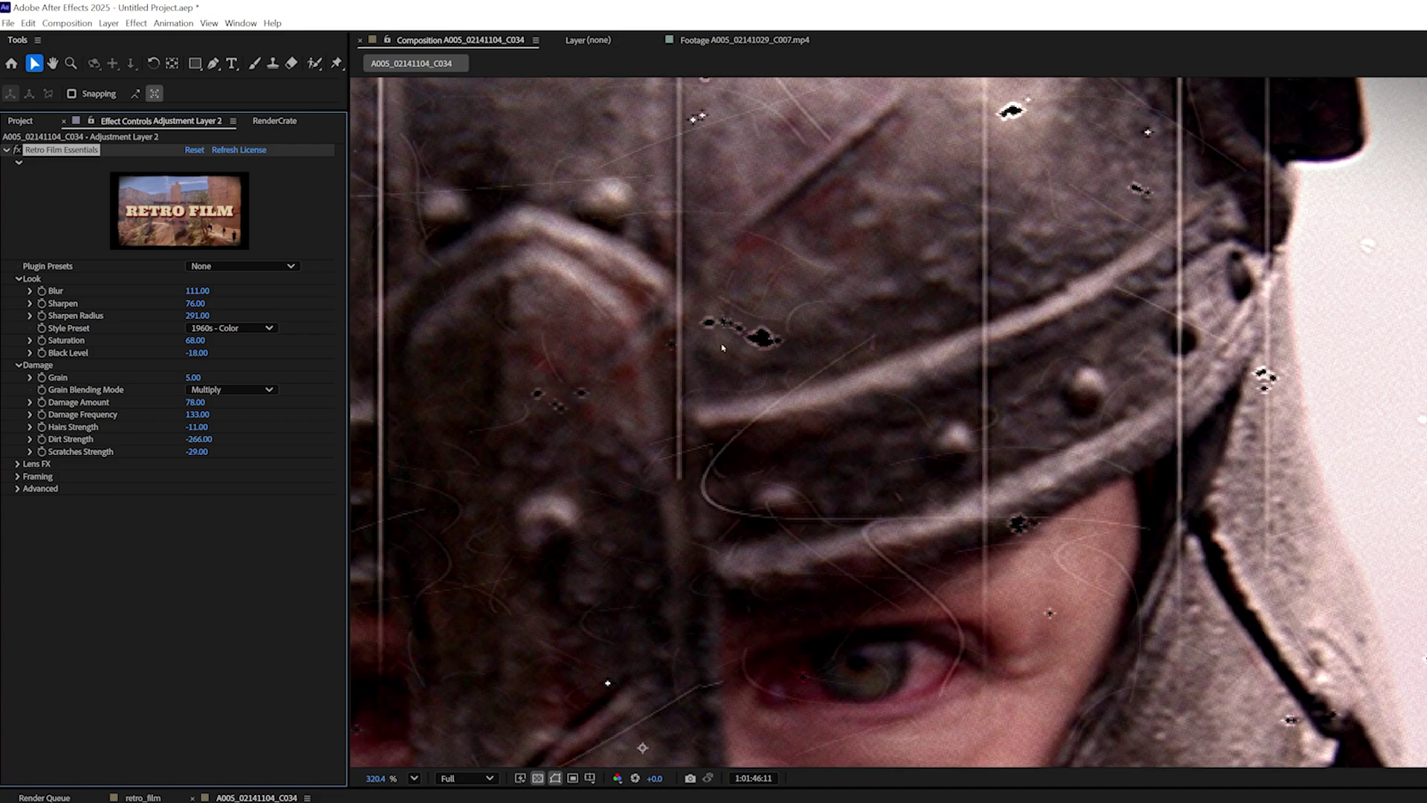
pyautogui.moveTo(194, 439); pyautogui.dragTo(74, 427)
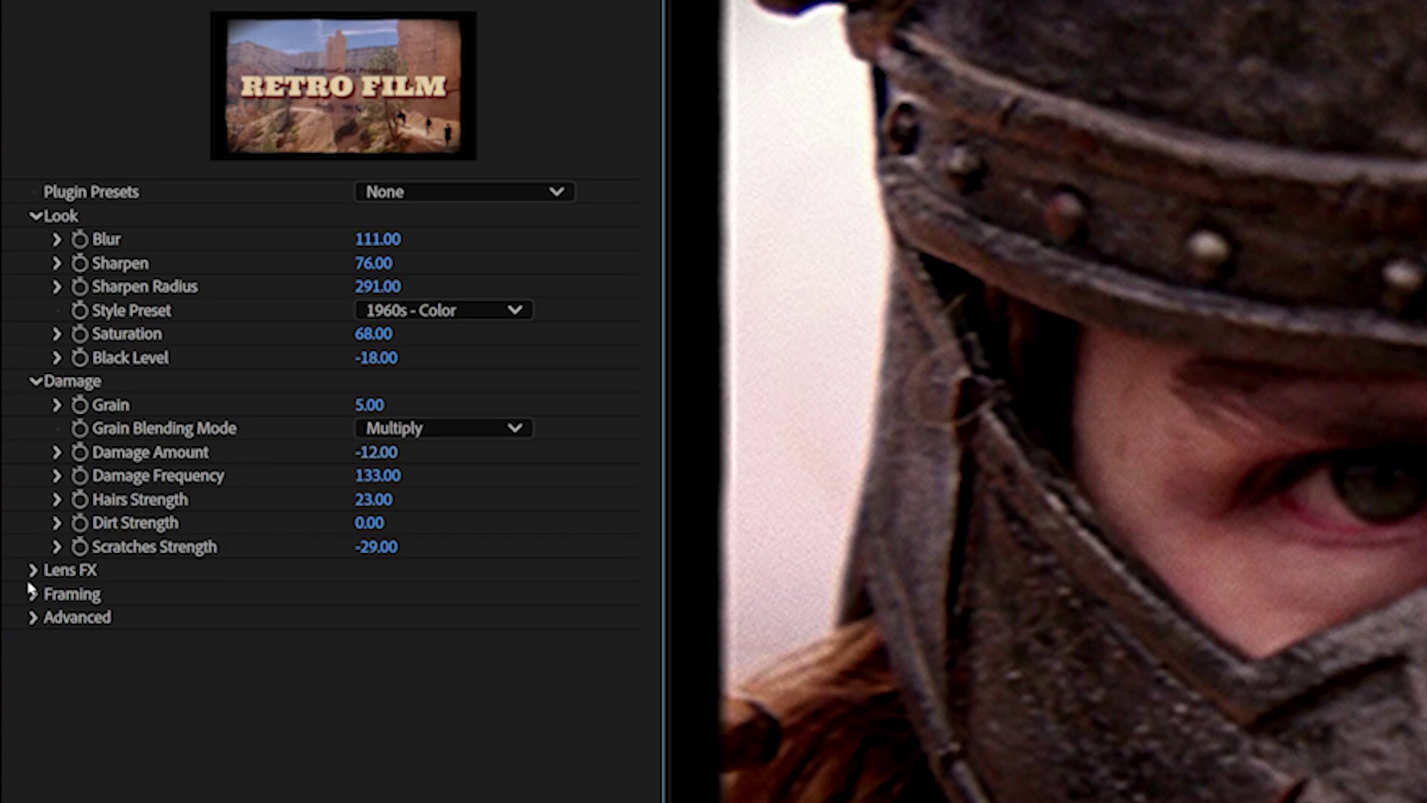
# - Raise Image Shake to 262.2, preview it, then reduce it to 90.2
pyautogui.click(17, 463)
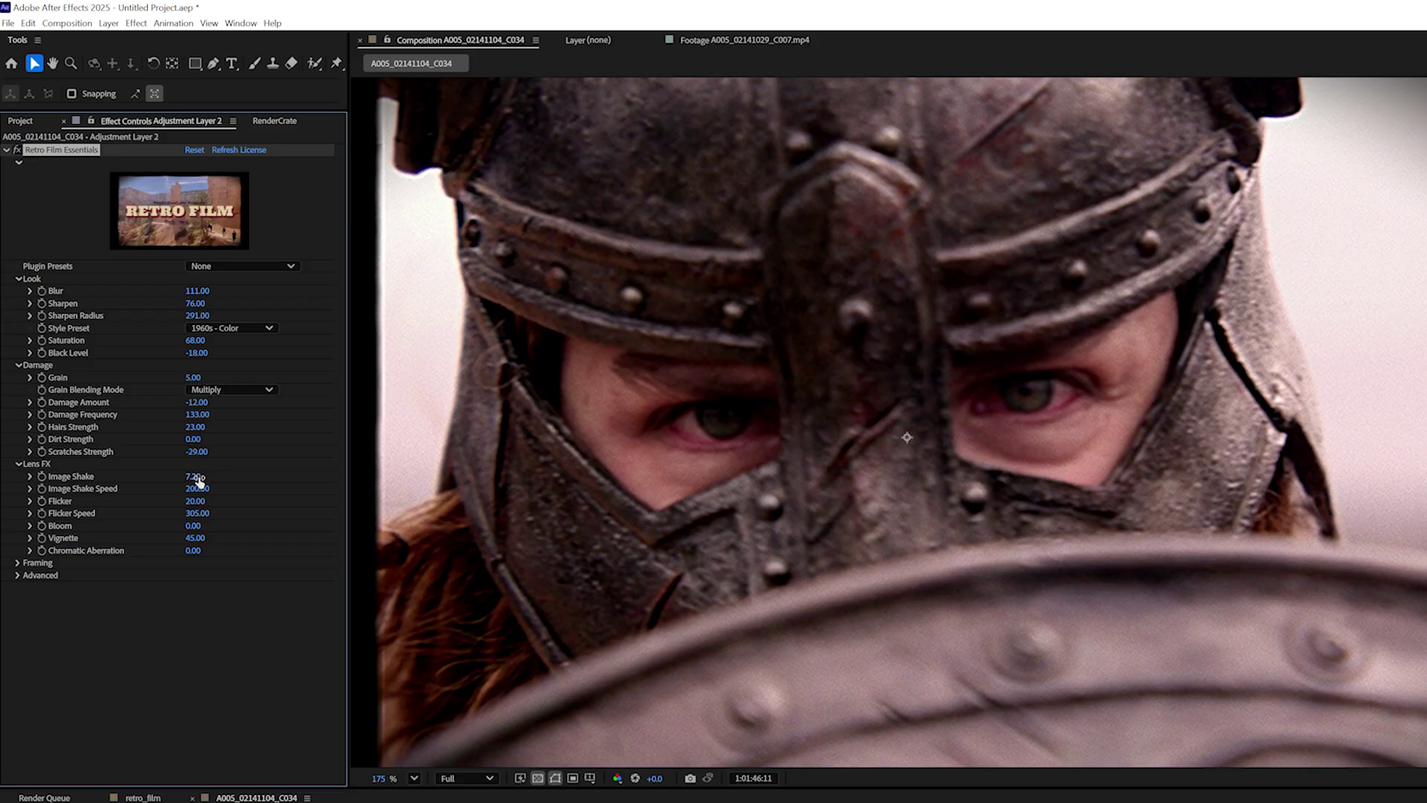
pyautogui.moveTo(379, 598); pyautogui.dragTo(575, 554)
pyautogui.moveTo(362, 455); pyautogui.dragTo(366, 456)
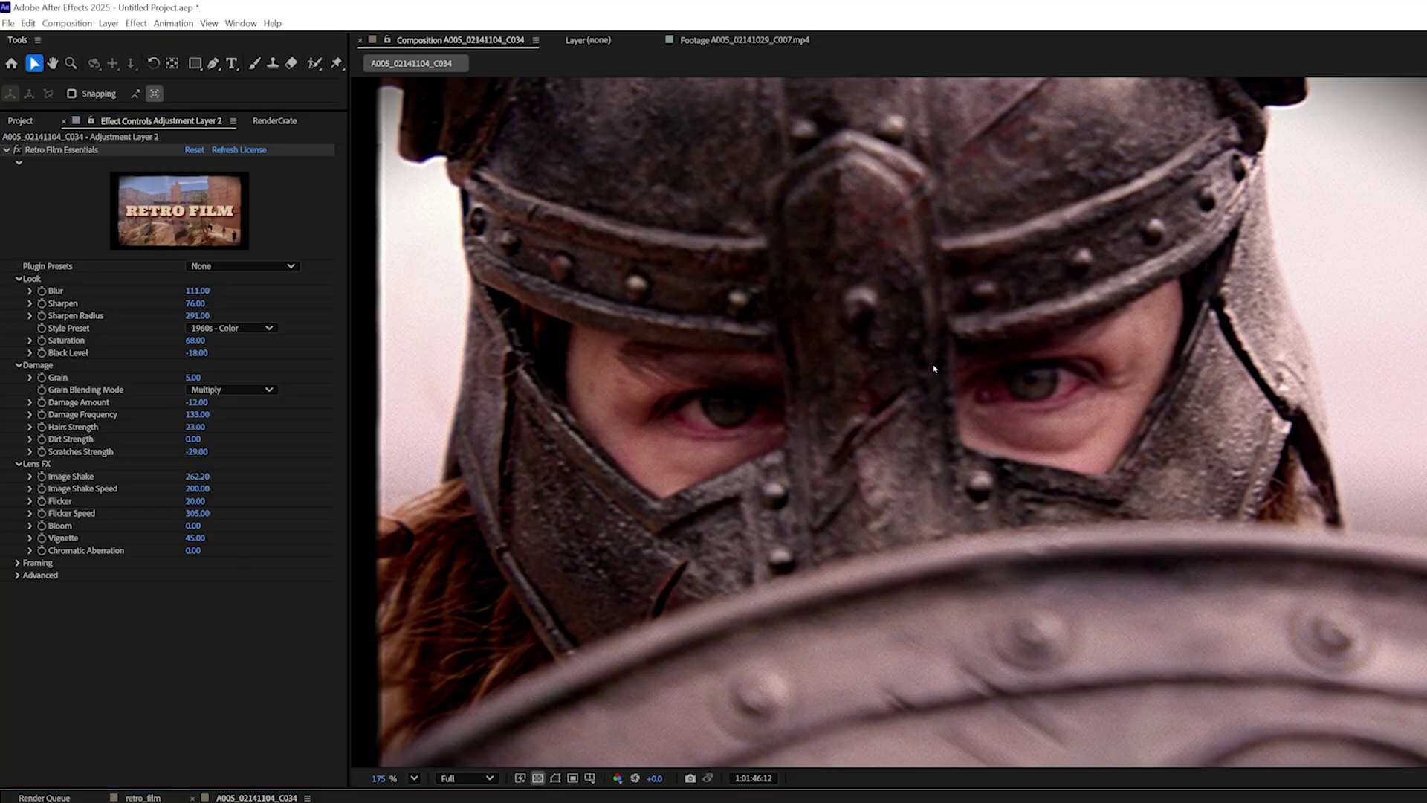
pyautogui.press('space')
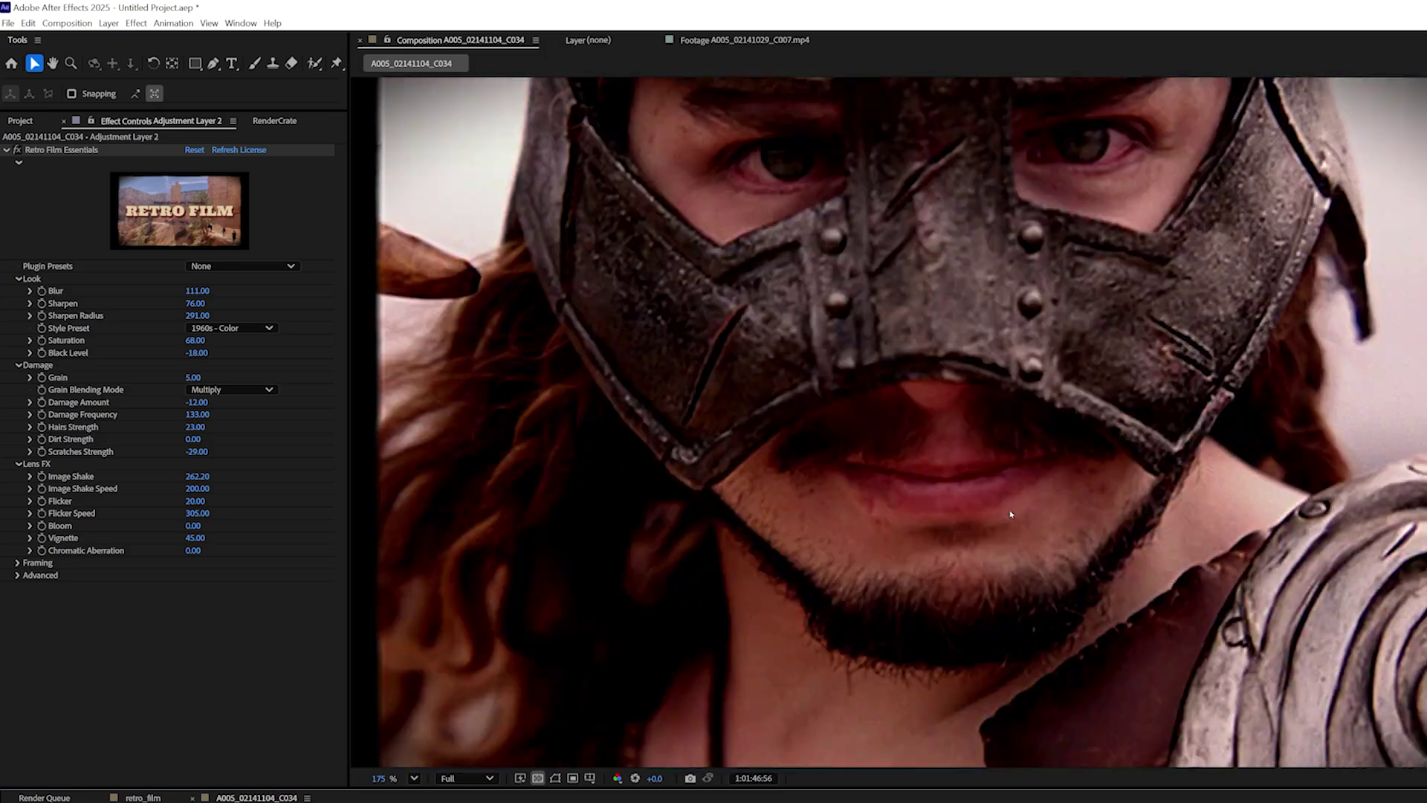
pyautogui.press('space')
pyautogui.moveTo(197, 476); pyautogui.dragTo(65, 524)
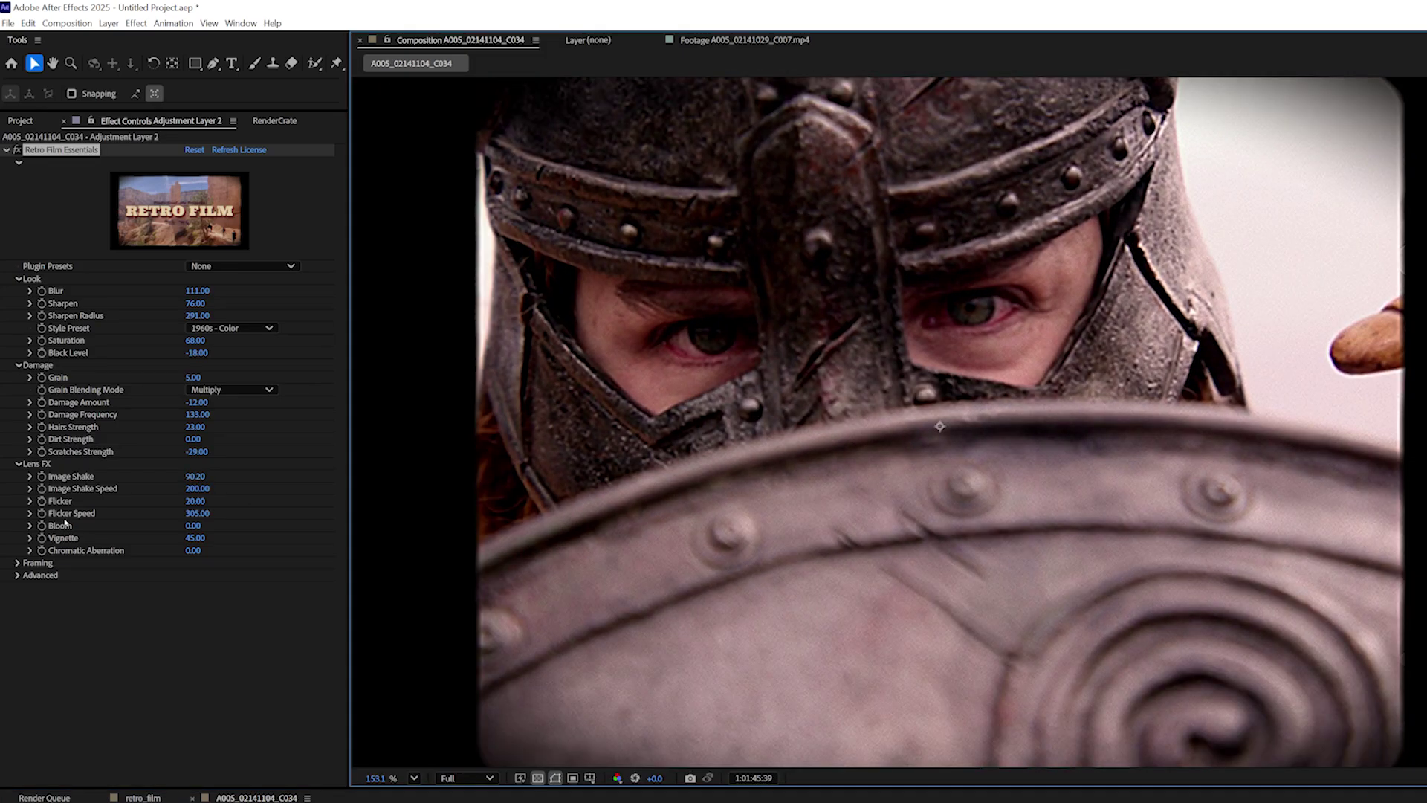
# - Nudge the Flicker amount up and lower Flicker Speed to 92
pyautogui.moveTo(190, 516); pyautogui.dragTo(113, 525)
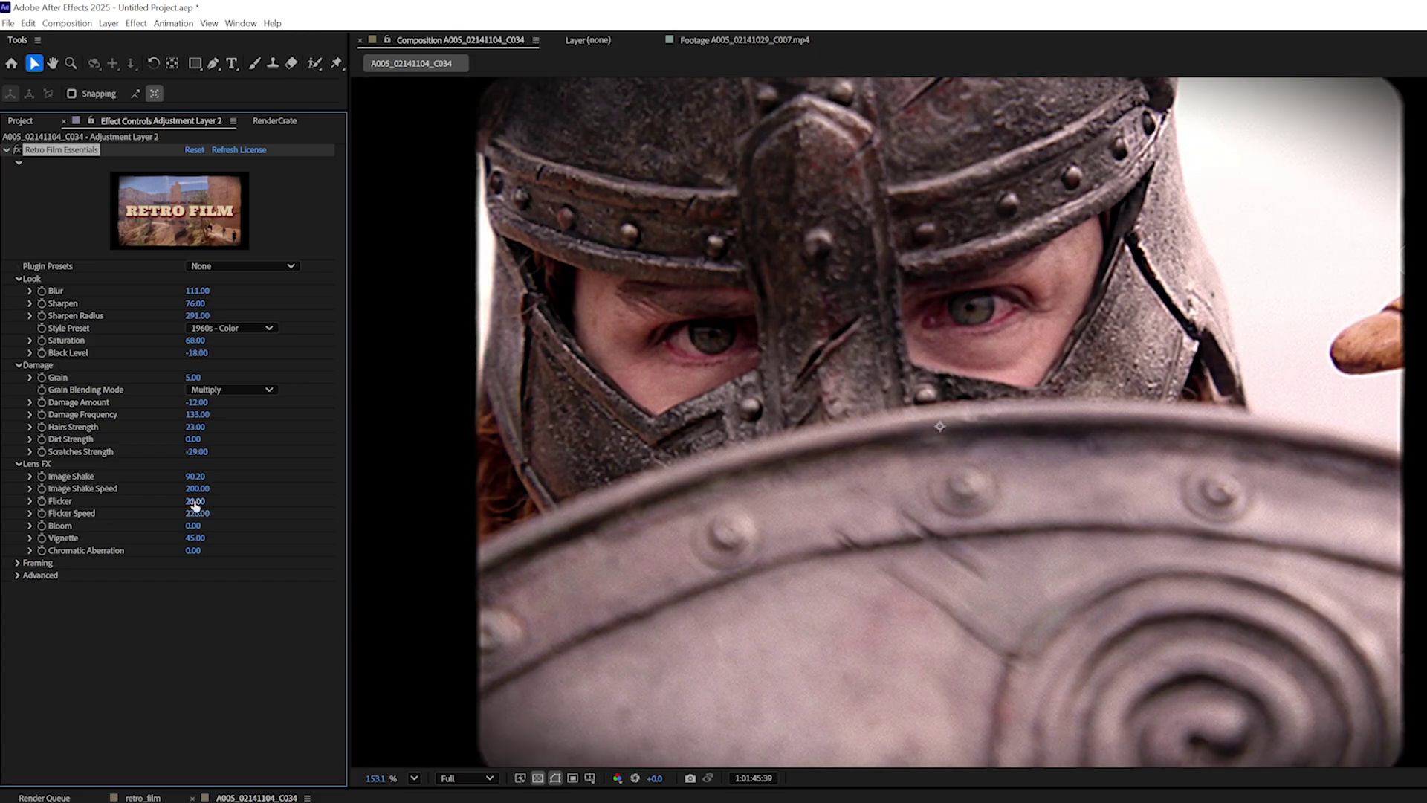
pyautogui.moveTo(194, 505)
pyautogui.mouseDown()
pyautogui.moveTo(185, 515)
pyautogui.moveTo(266, 507)
pyautogui.moveTo(209, 520)
pyautogui.mouseUp()
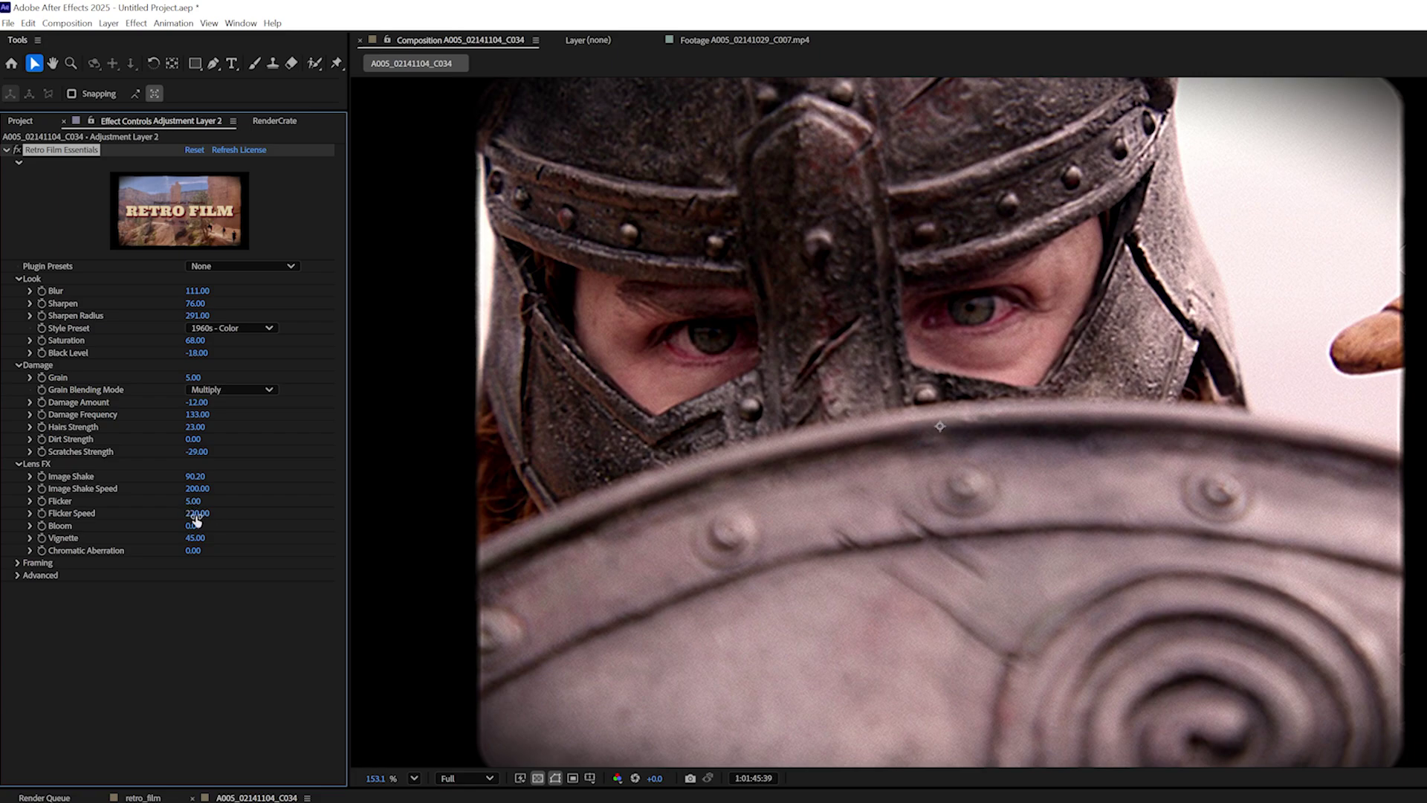
pyautogui.moveTo(213, 501); pyautogui.dragTo(214, 501)
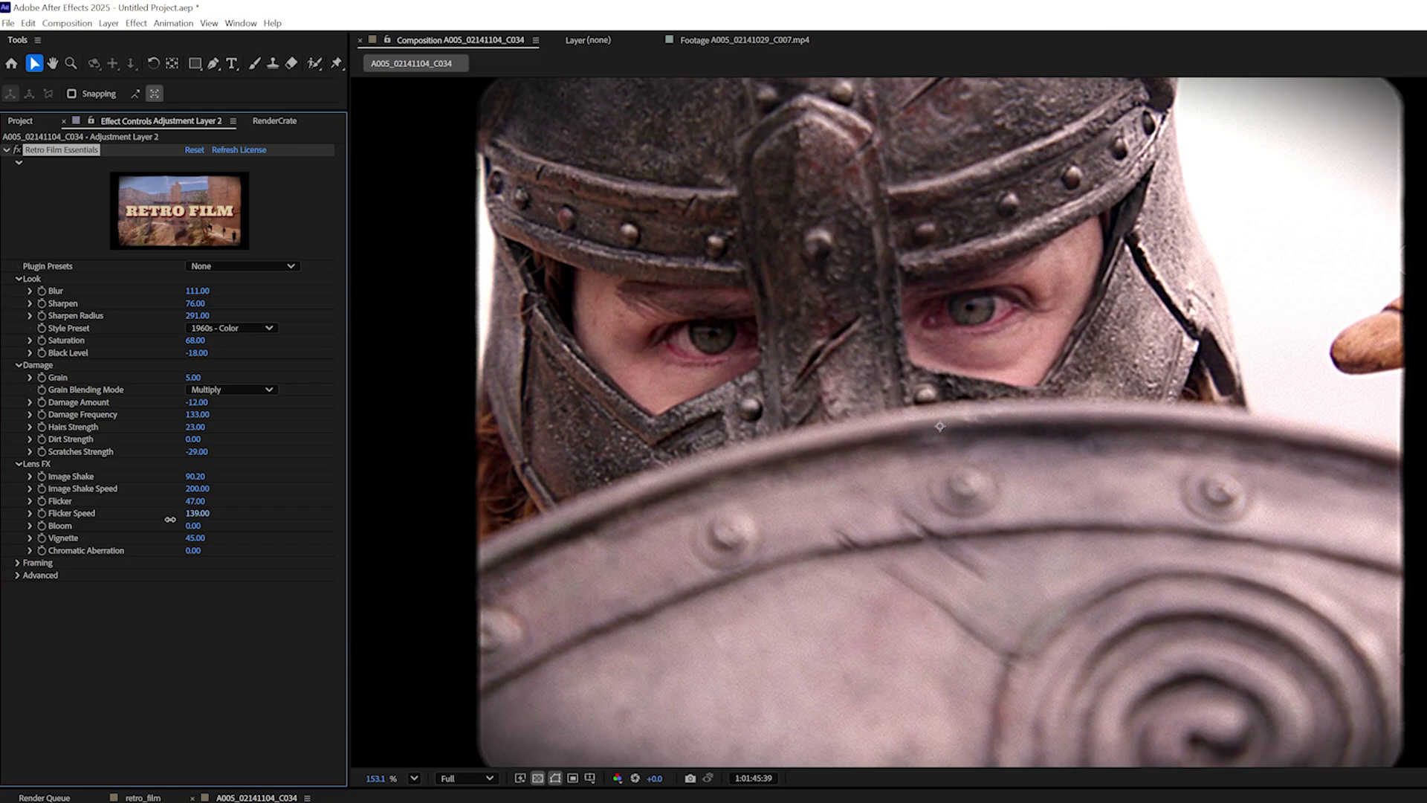
pyautogui.moveTo(170, 519); pyautogui.dragTo(136, 519)
# - Scrub Bloom up to a strong glow, ease it back softer, and magnify the preview on the face
pyautogui.click(574, 379)
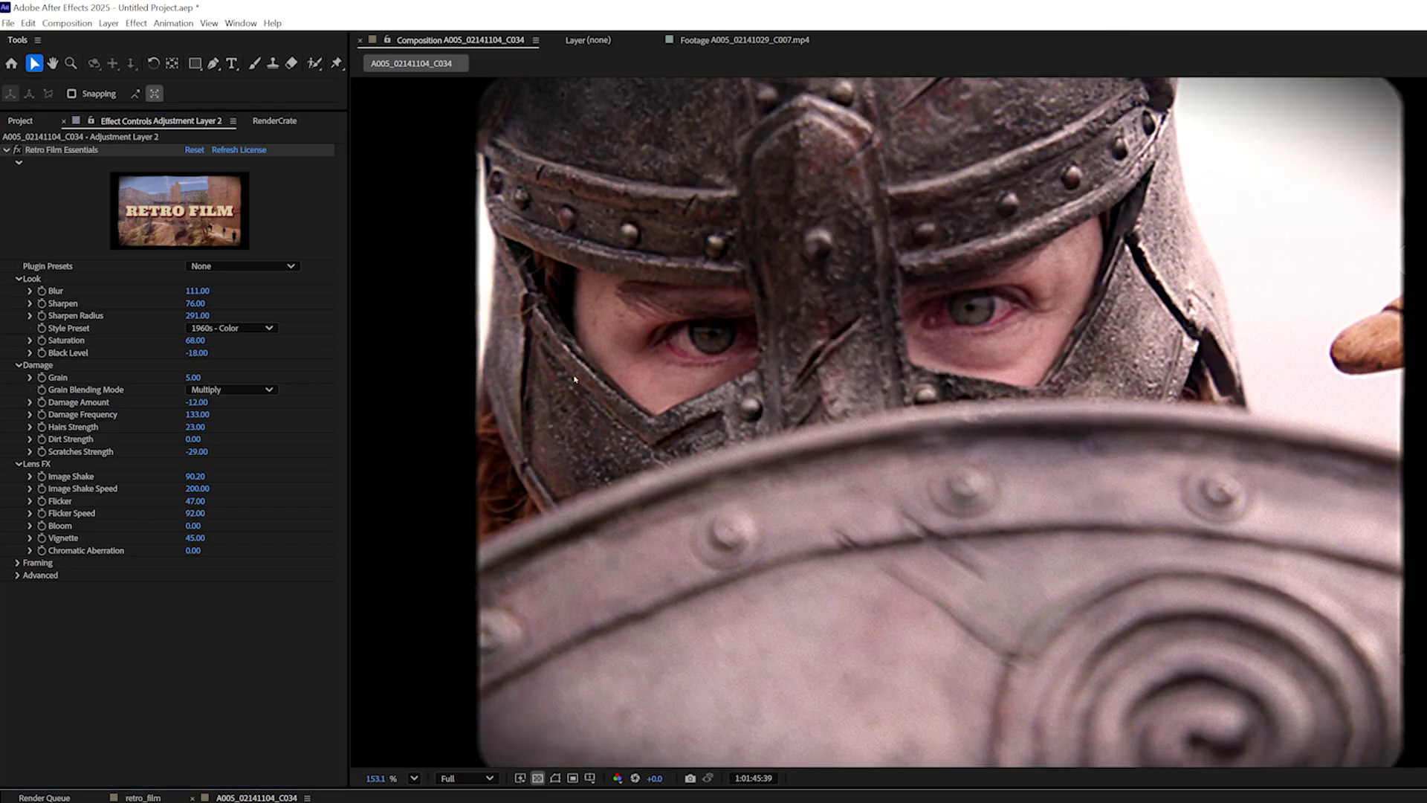
pyautogui.press('space')
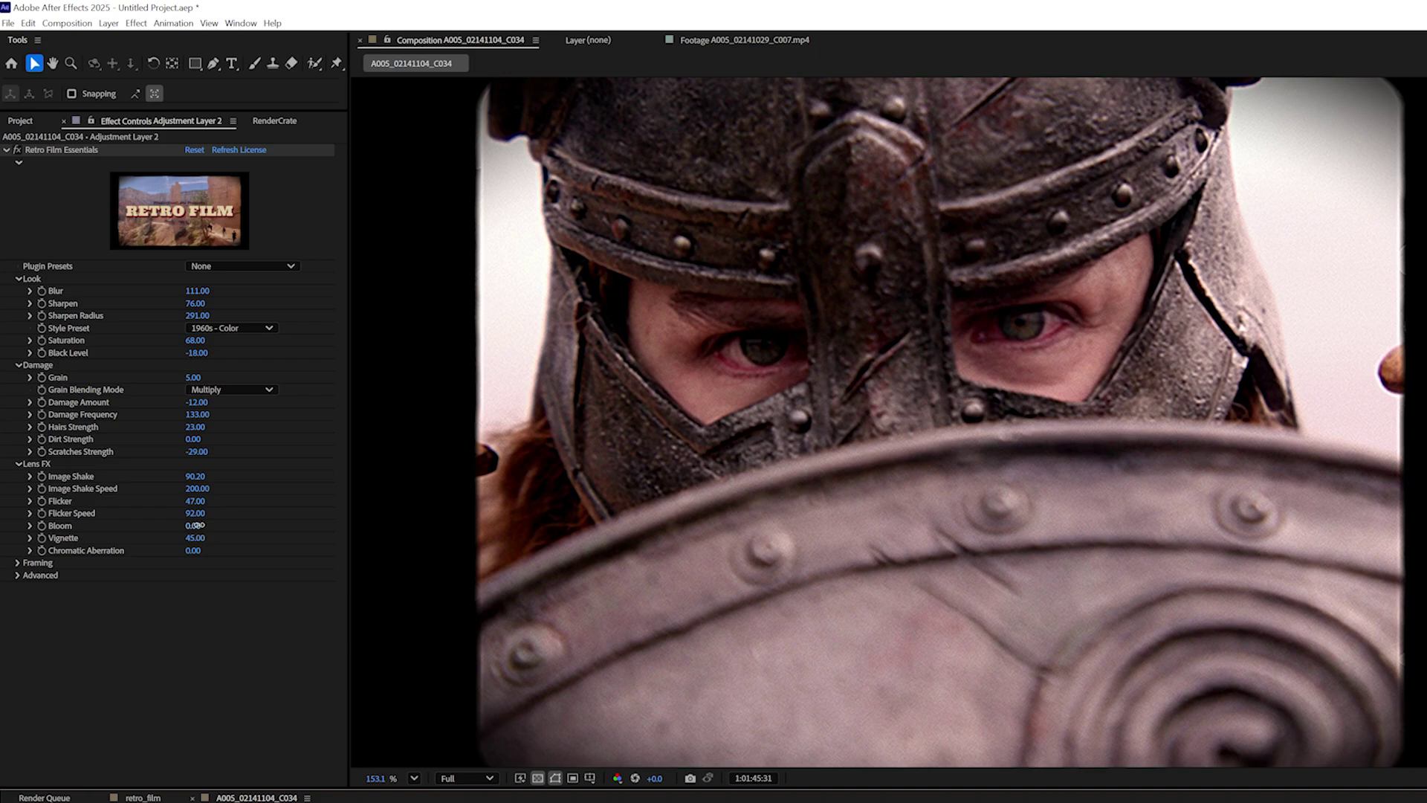
pyautogui.moveTo(192, 525); pyautogui.dragTo(231, 521)
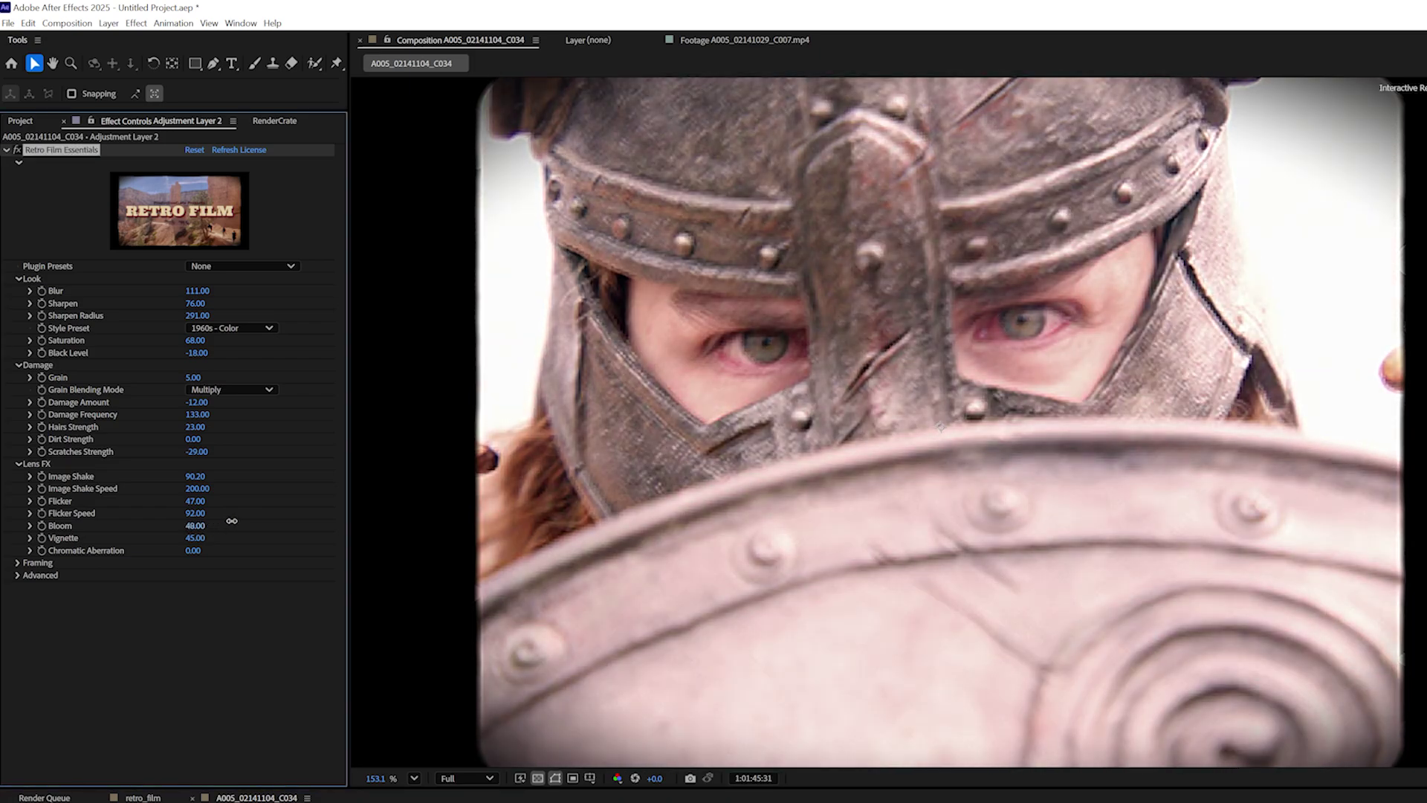
pyautogui.moveTo(231, 521); pyautogui.dragTo(227, 562)
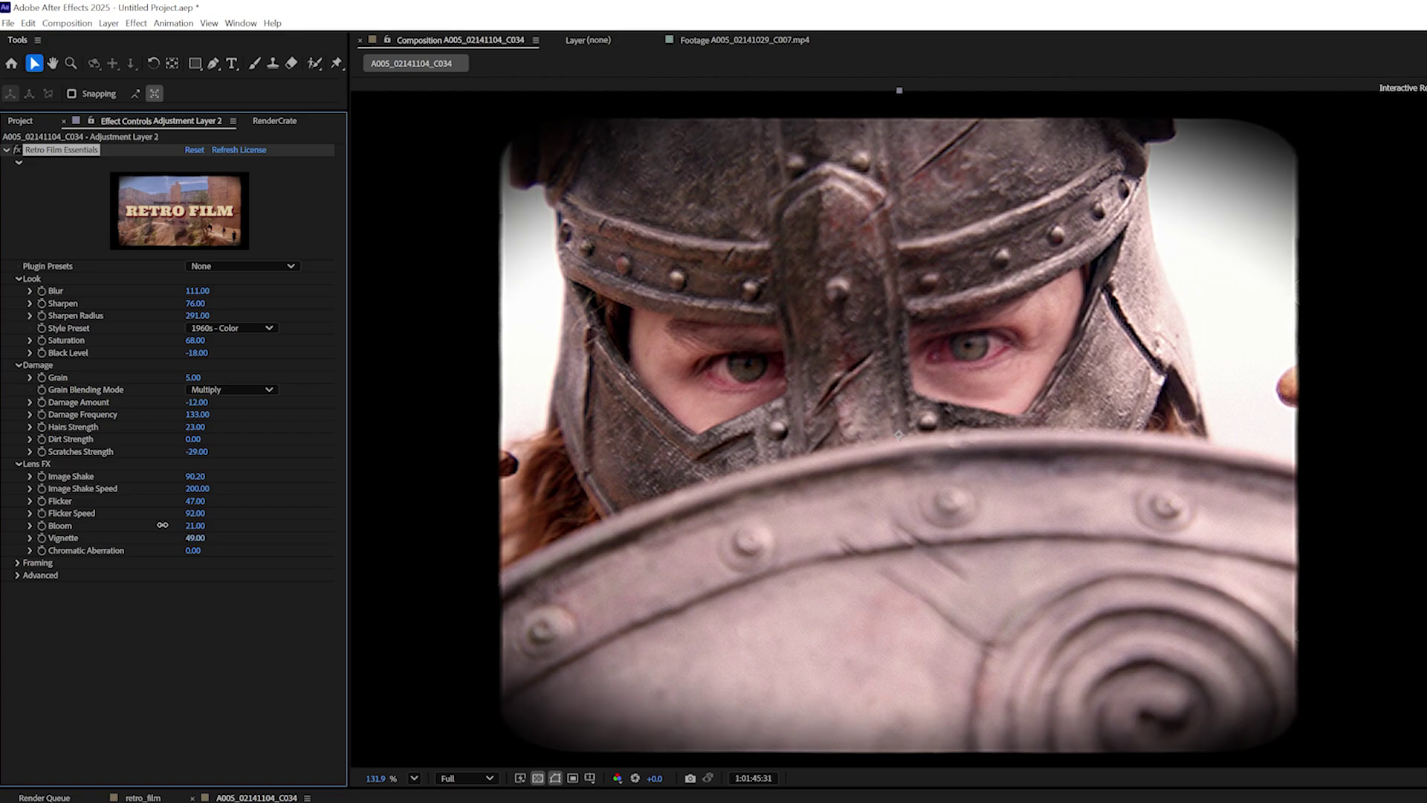
pyautogui.press('.')
pyautogui.press('.')
pyautogui.scroll(-1, 586, 588)
# - Expand Framing and set Frame Size to 100 by 100
pyautogui.click(18, 562)
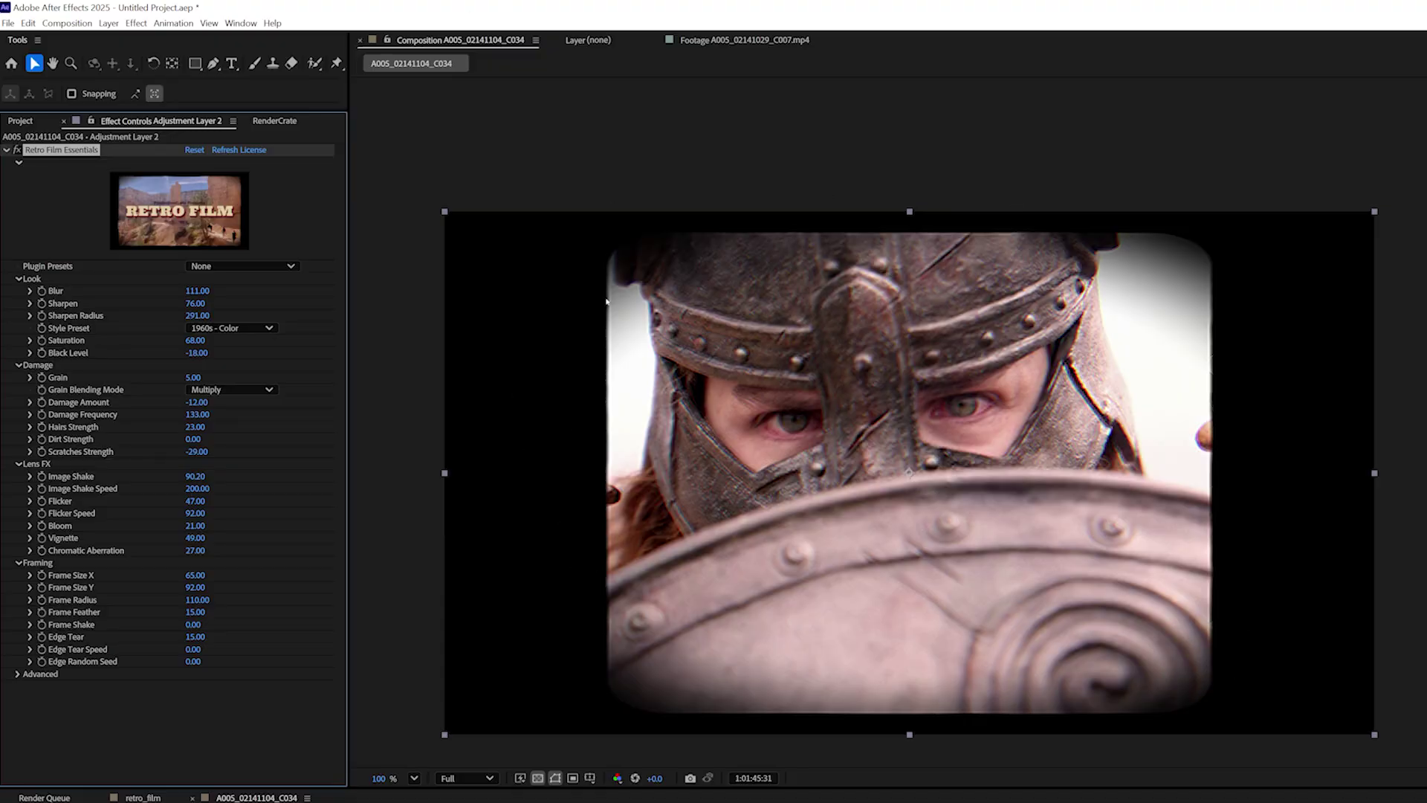
pyautogui.click(194, 575)
pyautogui.write('100')
pyautogui.press('Tab')
pyautogui.write('100')
pyautogui.press('Return')
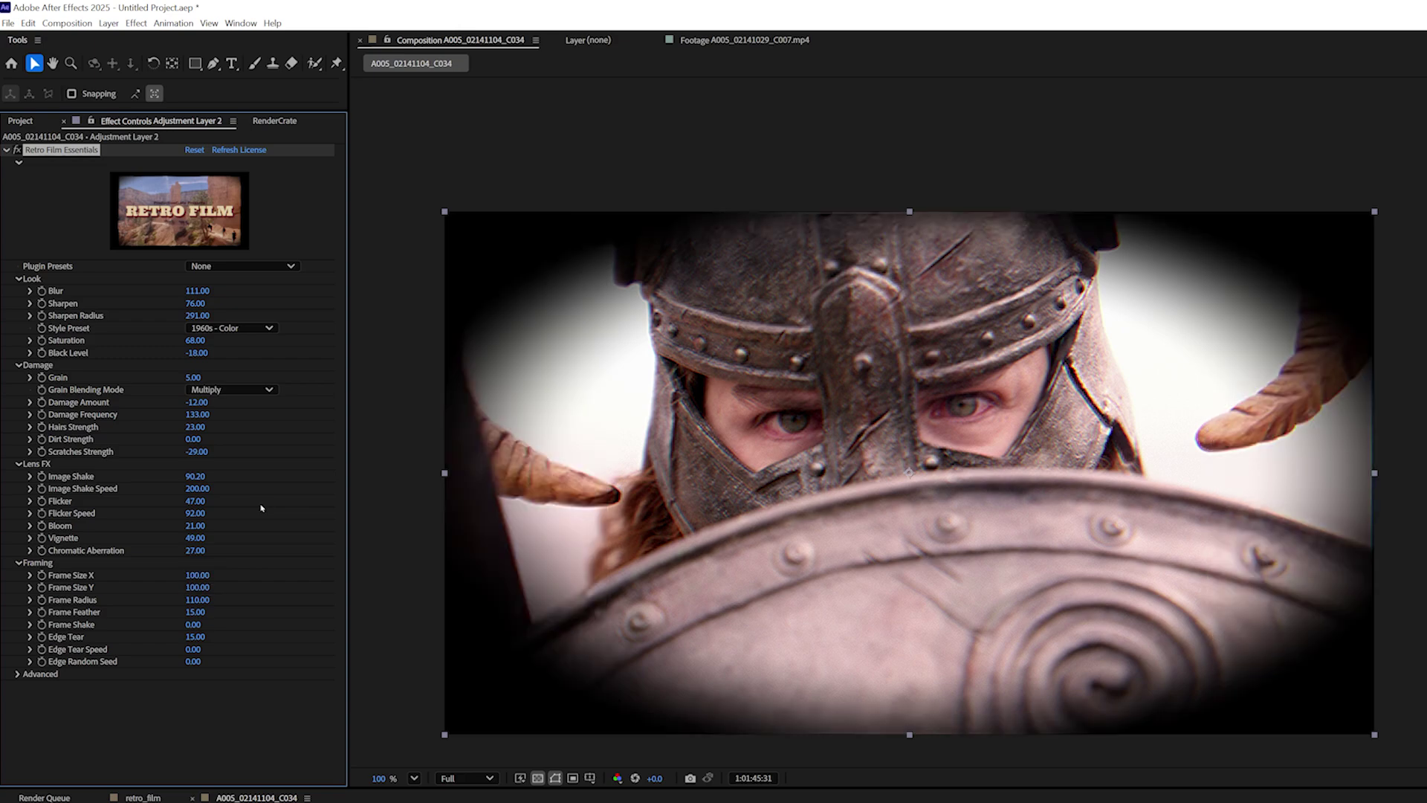
# - Set Vignette to 0 and square off the frame corners with radius 0
pyautogui.click(195, 537)
pyautogui.write('0')
pyautogui.press('Return')
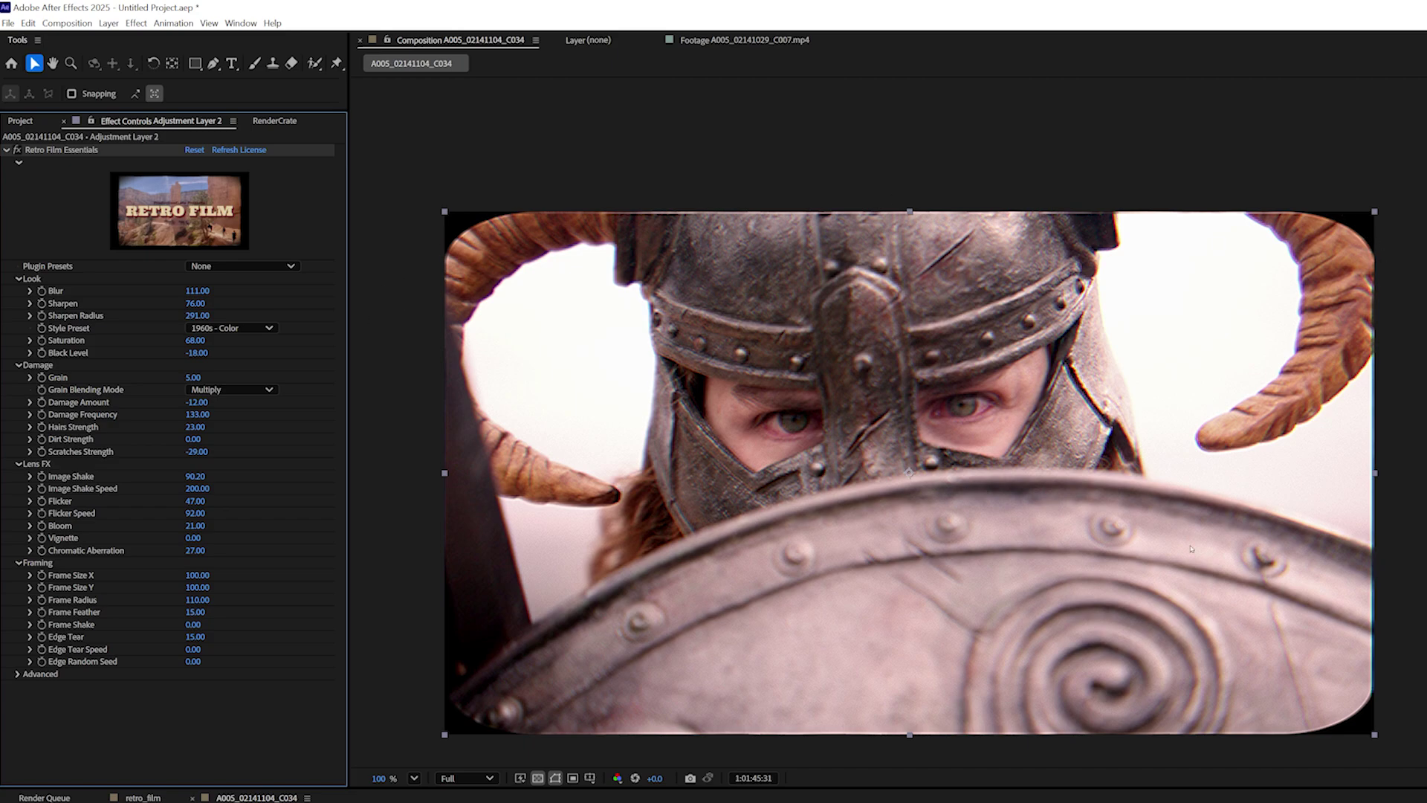
pyautogui.click(197, 599)
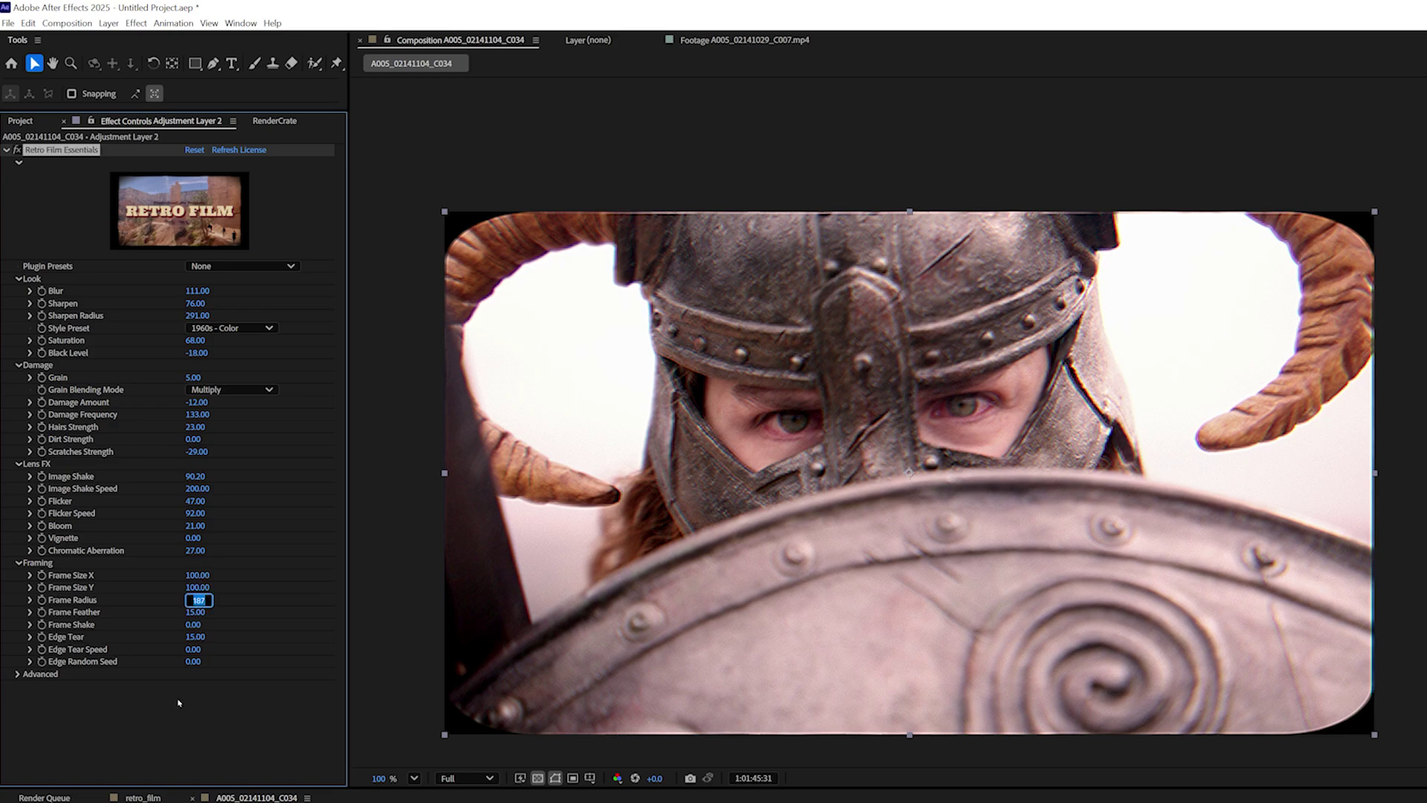
pyautogui.write('0')
pyautogui.press('Return')
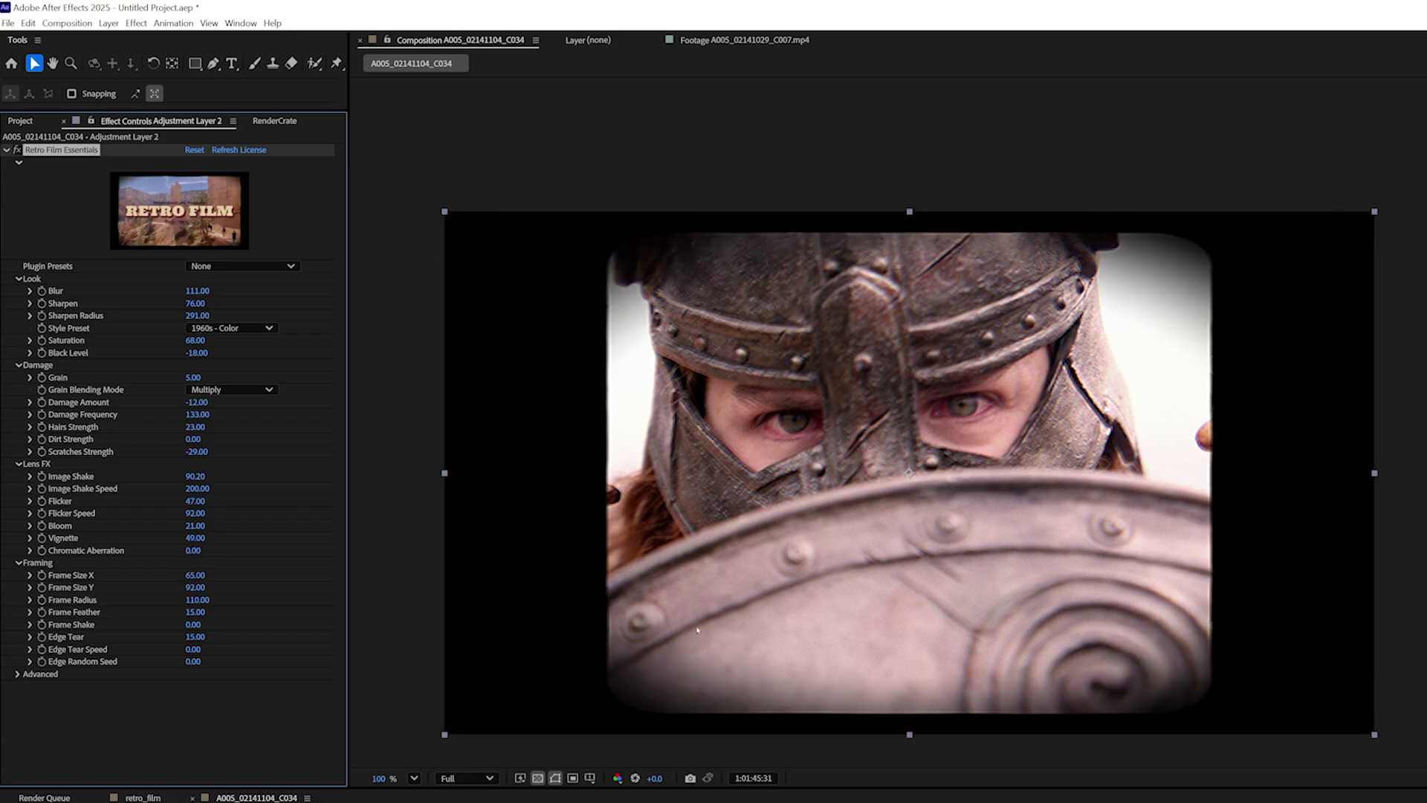
# - Clear Vignette to 0 again and set Frame Feather to 0 for a sharp edge
pyautogui.scroll(2, 697, 630)
pyautogui.click(195, 538)
pyautogui.press('BackSpace')
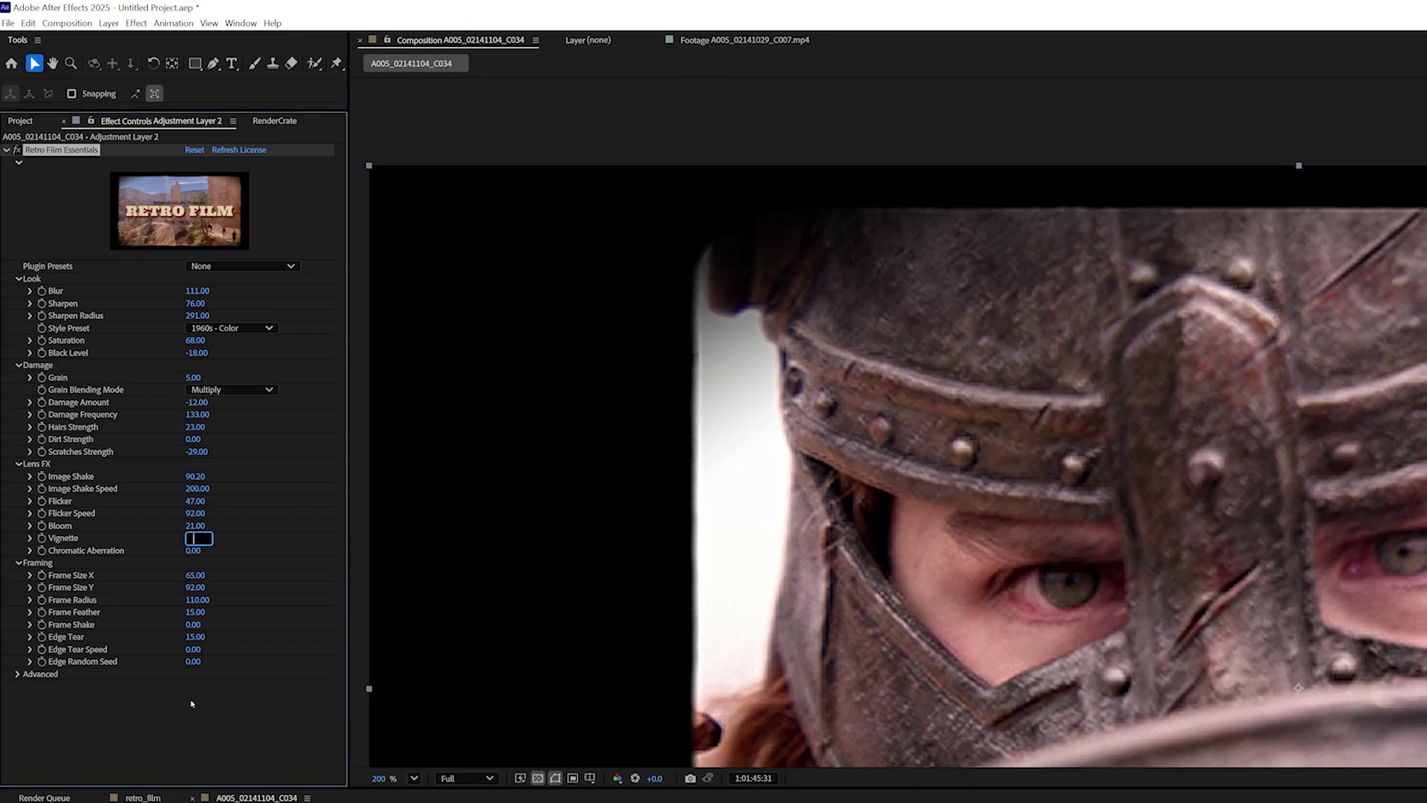
pyautogui.write('0')
pyautogui.press('Return')
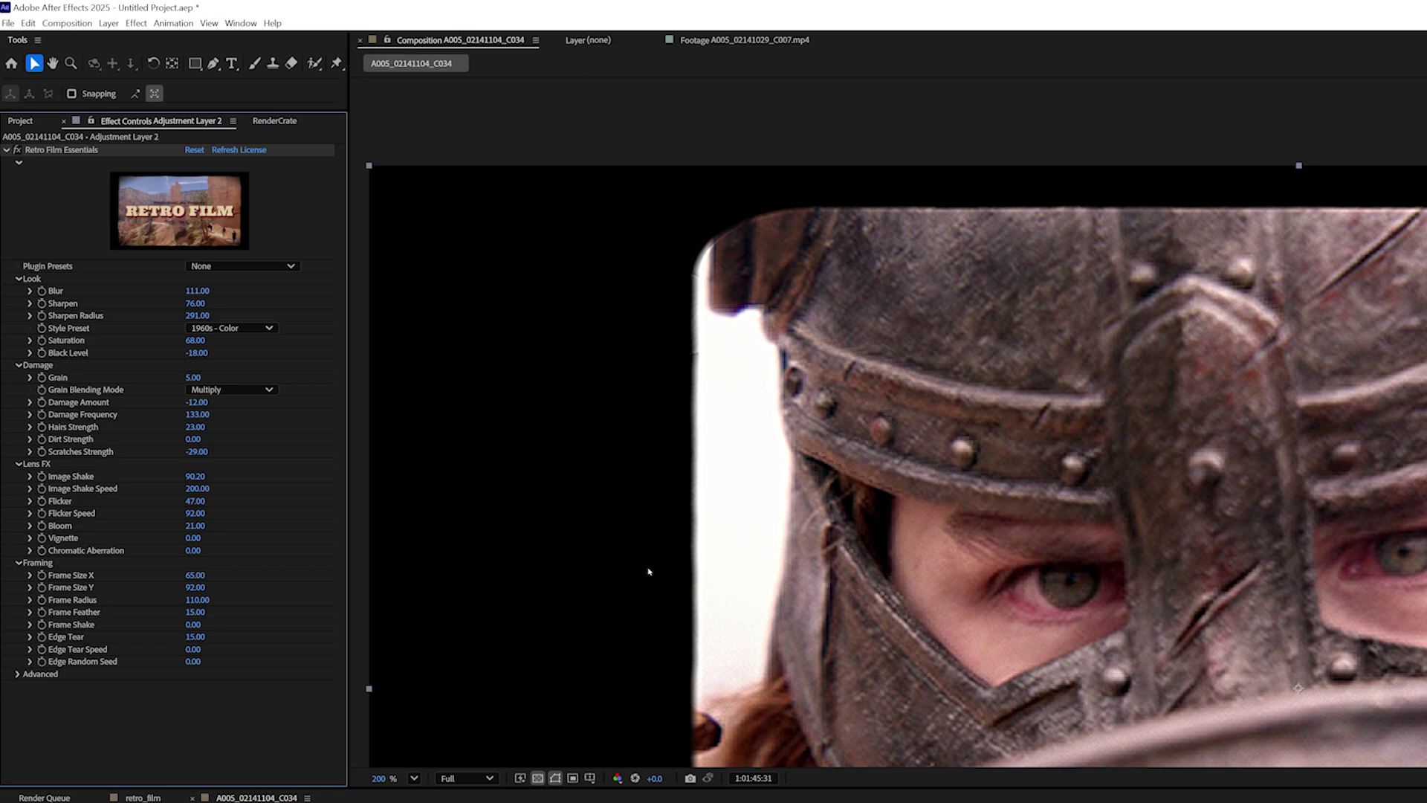
pyautogui.click(195, 612)
pyautogui.write('0')
pyautogui.press('Return')
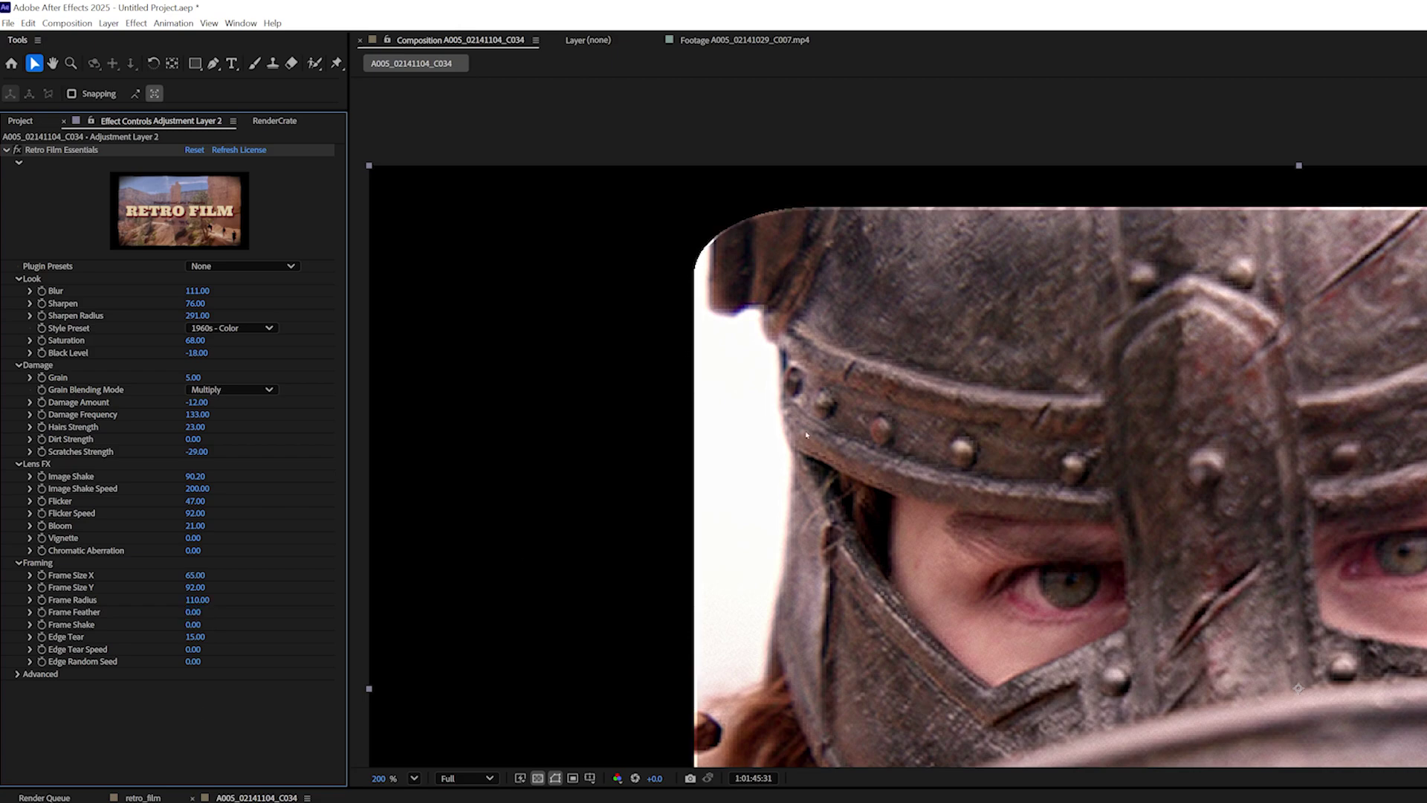
# - Test feathering the frame edge, then set Frame Radius to 47
pyautogui.moveTo(195, 611)
pyautogui.mouseDown()
pyautogui.moveTo(339, 602)
pyautogui.moveTo(182, 619)
pyautogui.moveTo(210, 595)
pyautogui.mouseUp()
pyautogui.click(196, 599)
pyautogui.write('47')
pyautogui.press('Return')
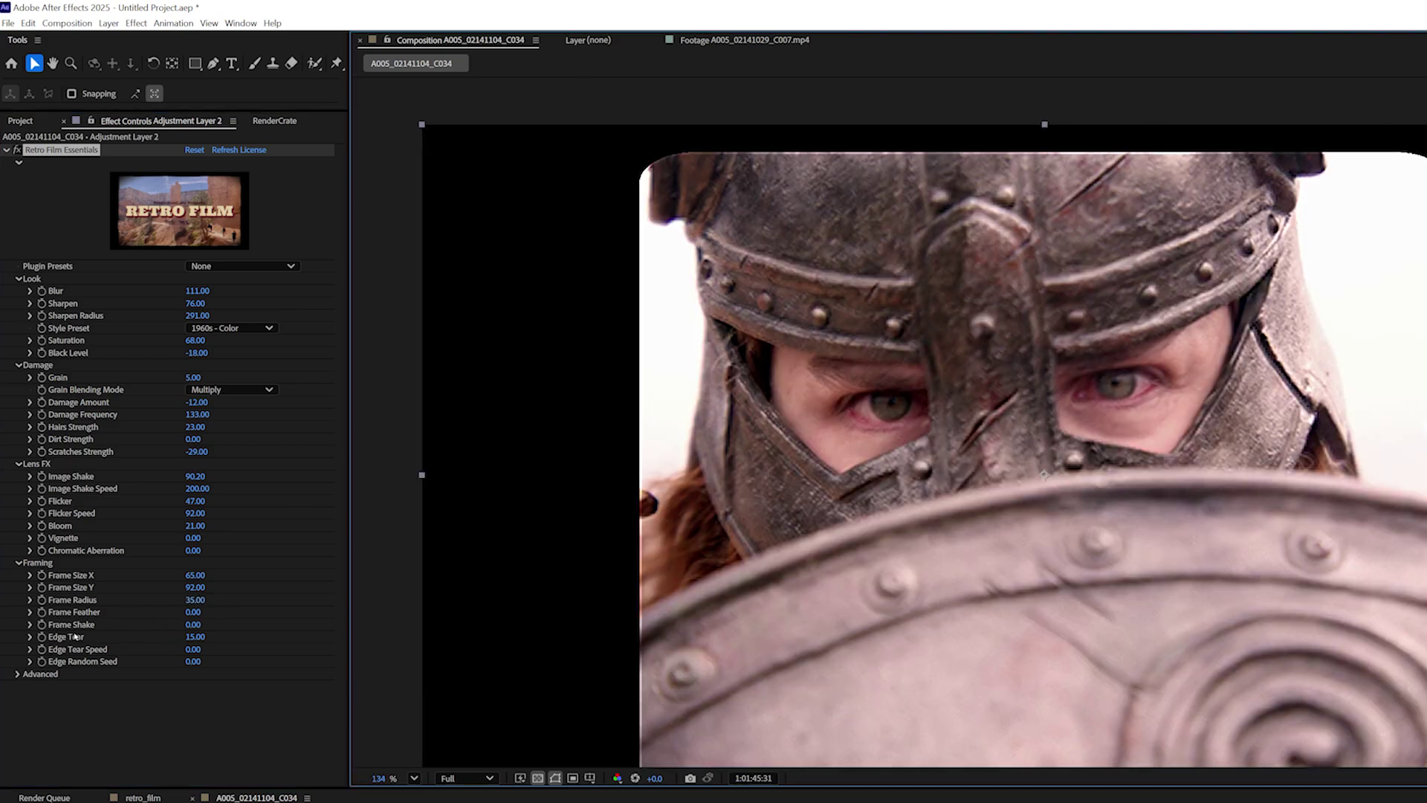
# - Pan the preview to the frame corner and play the footage to review the frame
pyautogui.moveTo(1039, 408); pyautogui.dragTo(985, 376)
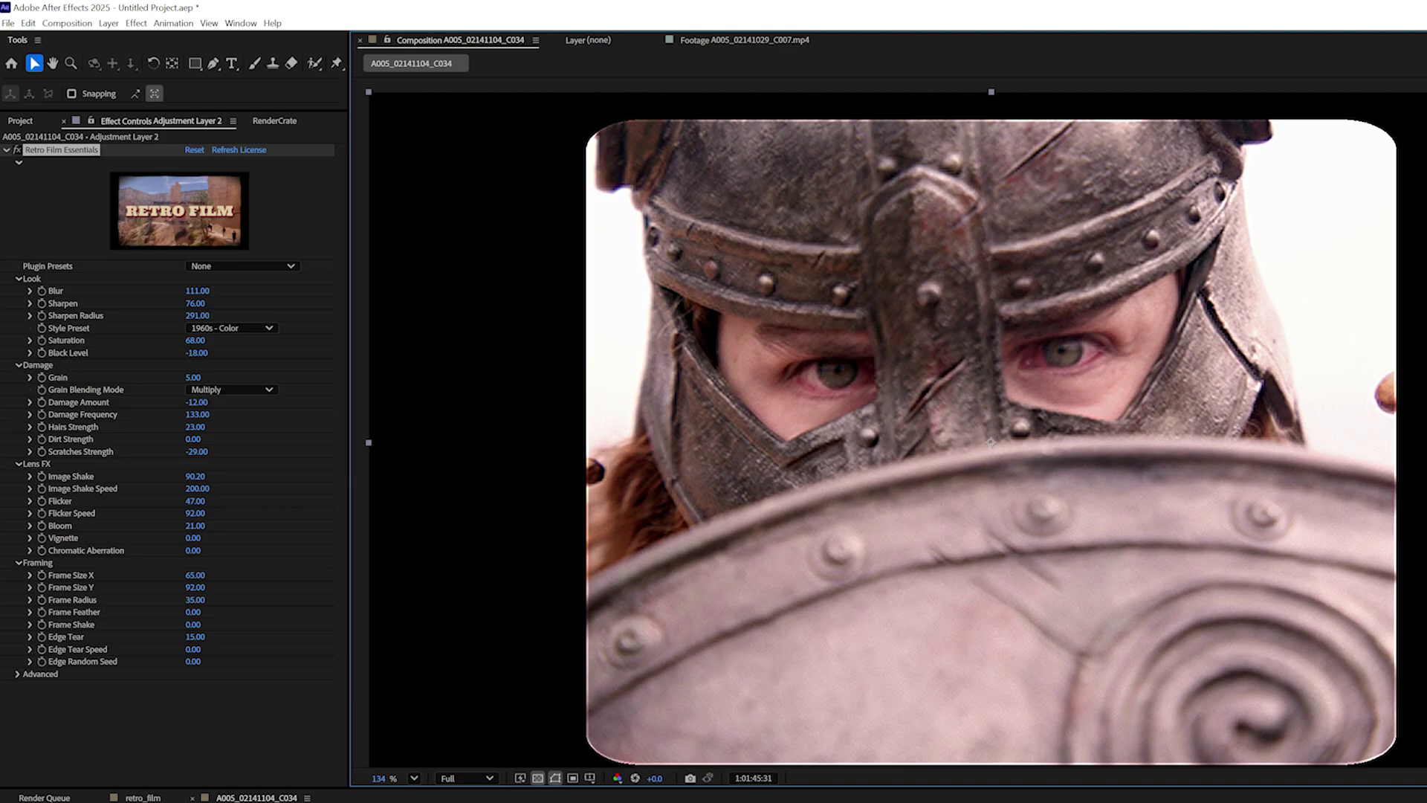
pyautogui.press('F2')
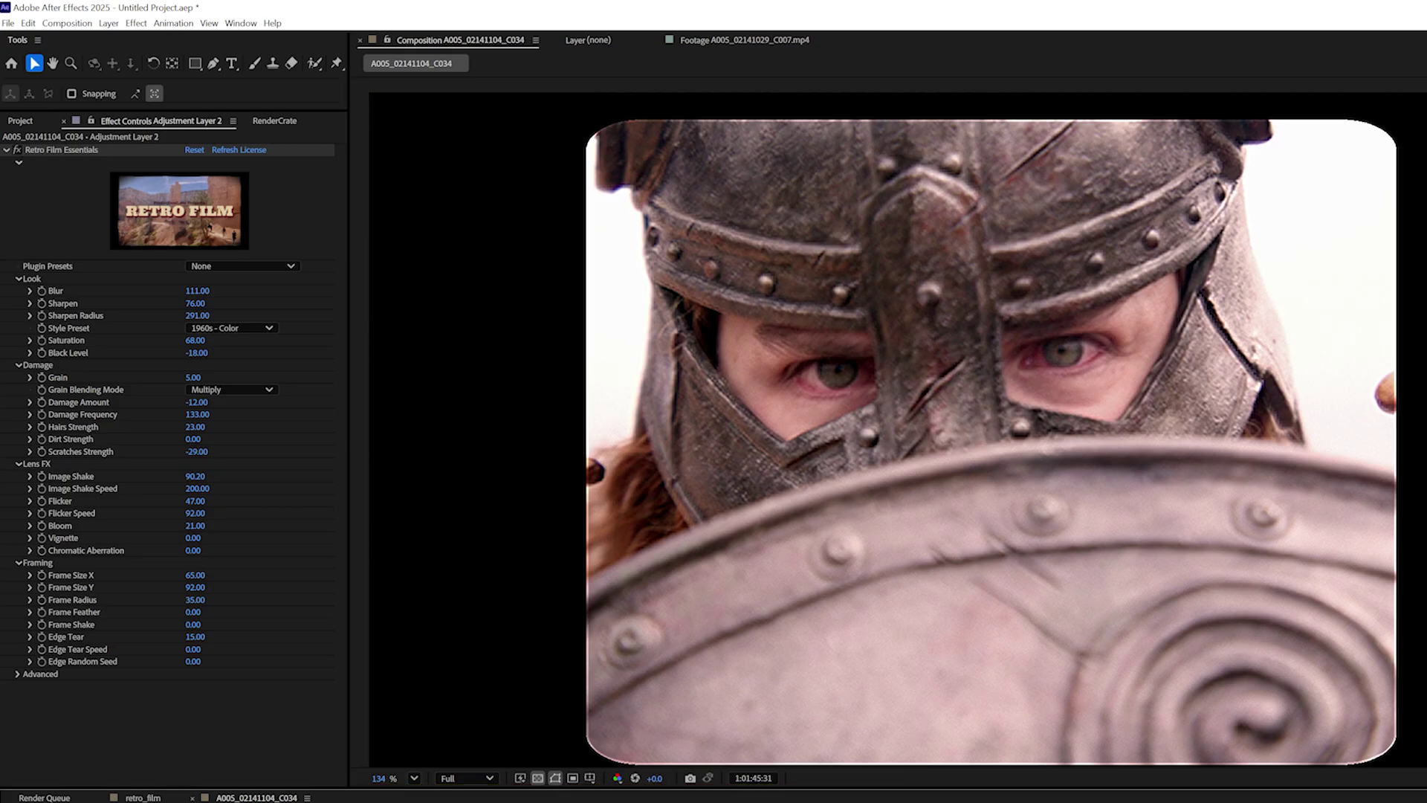
pyautogui.hotkey('shift', 'pagedown')
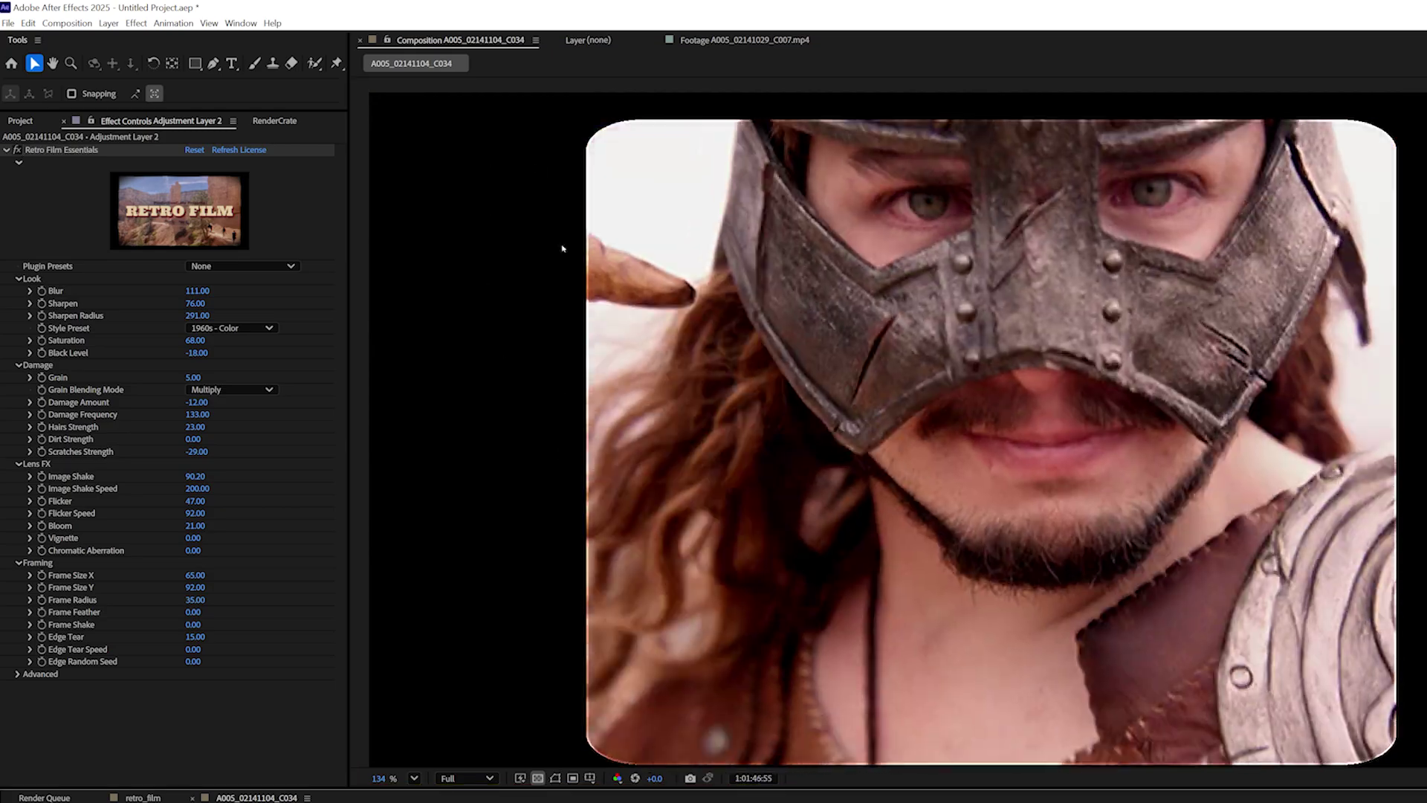
pyautogui.press('h')
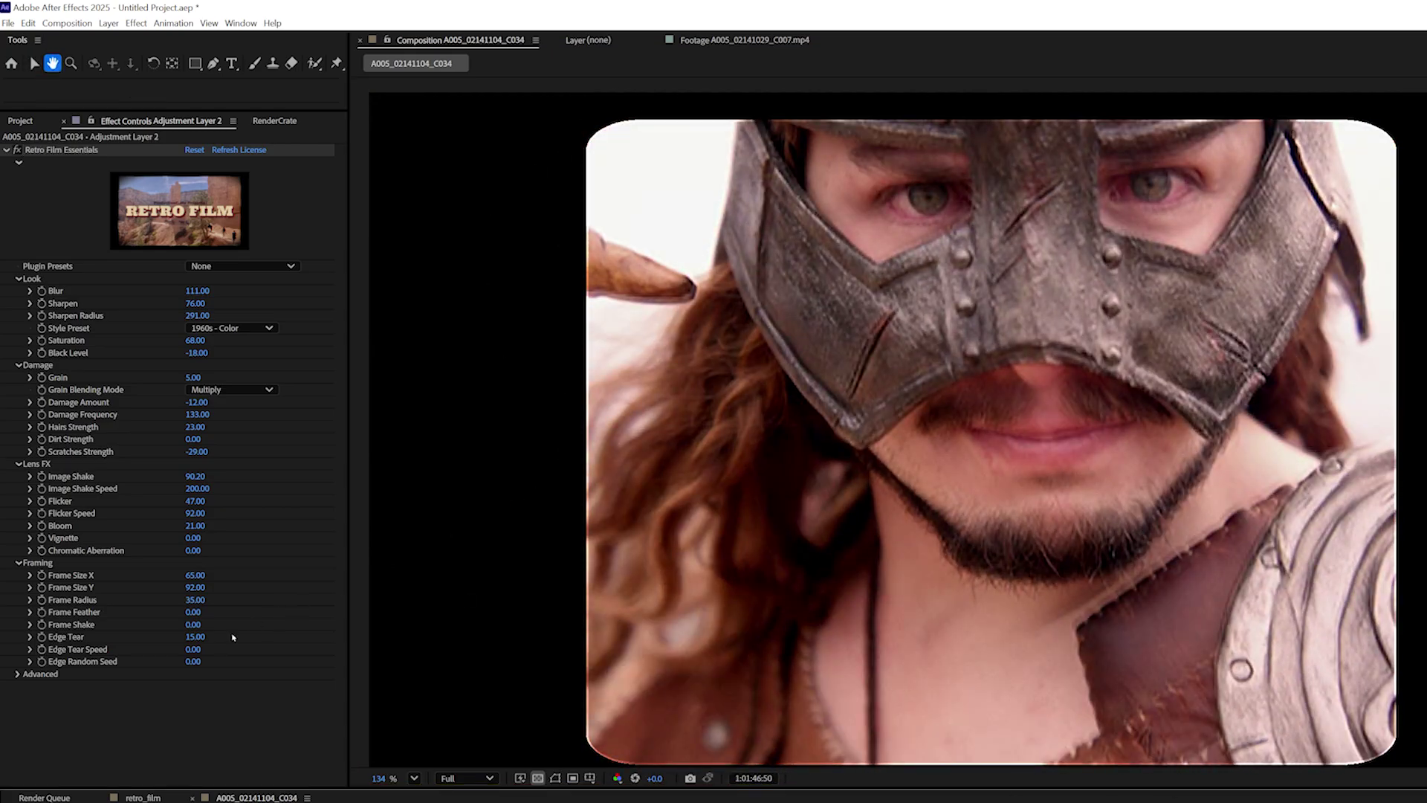
pyautogui.press('v')
# - Add Frame Shake and replay the footage to judge the shake and edge tearing
pyautogui.moveTo(192, 624); pyautogui.dragTo(231, 624)
pyautogui.press('space')
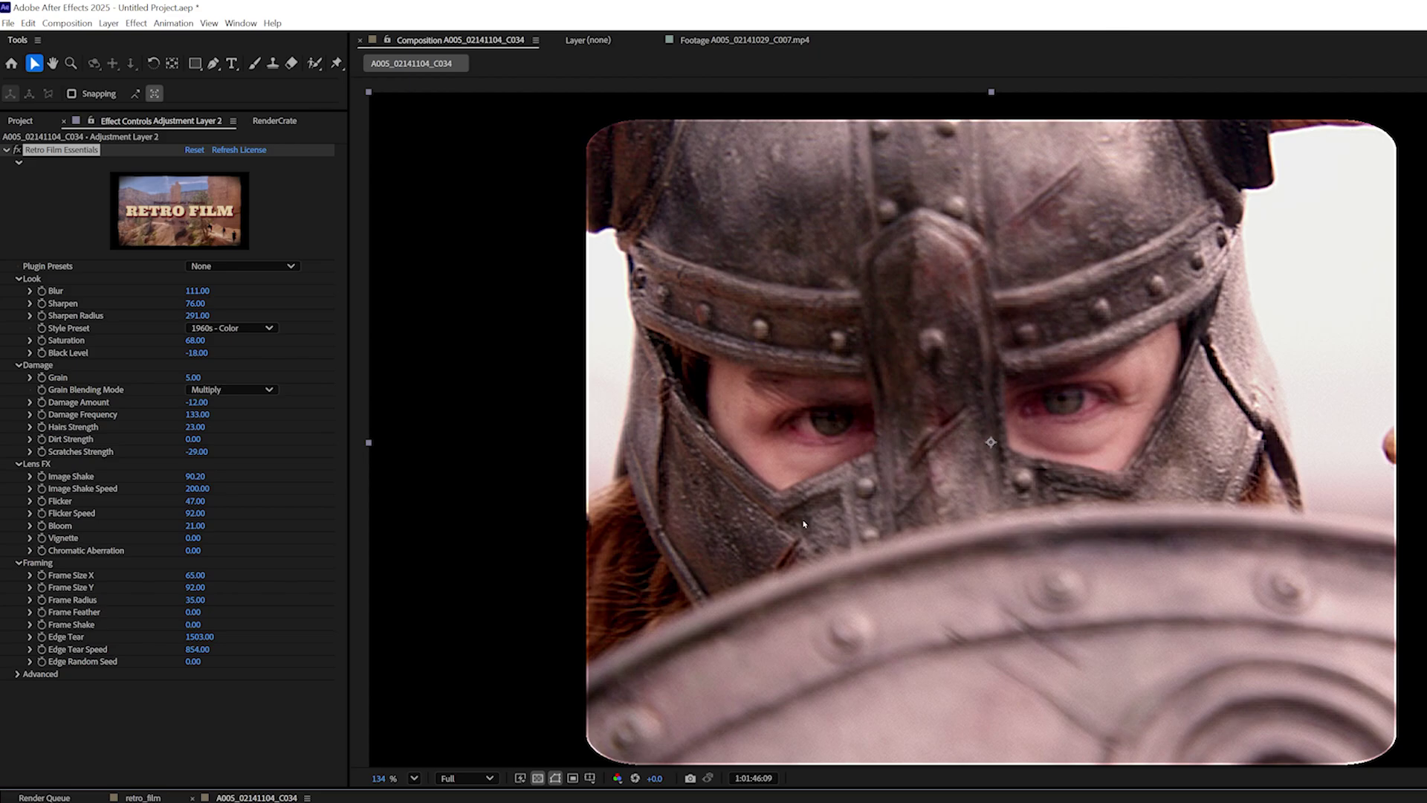
pyautogui.press('space')
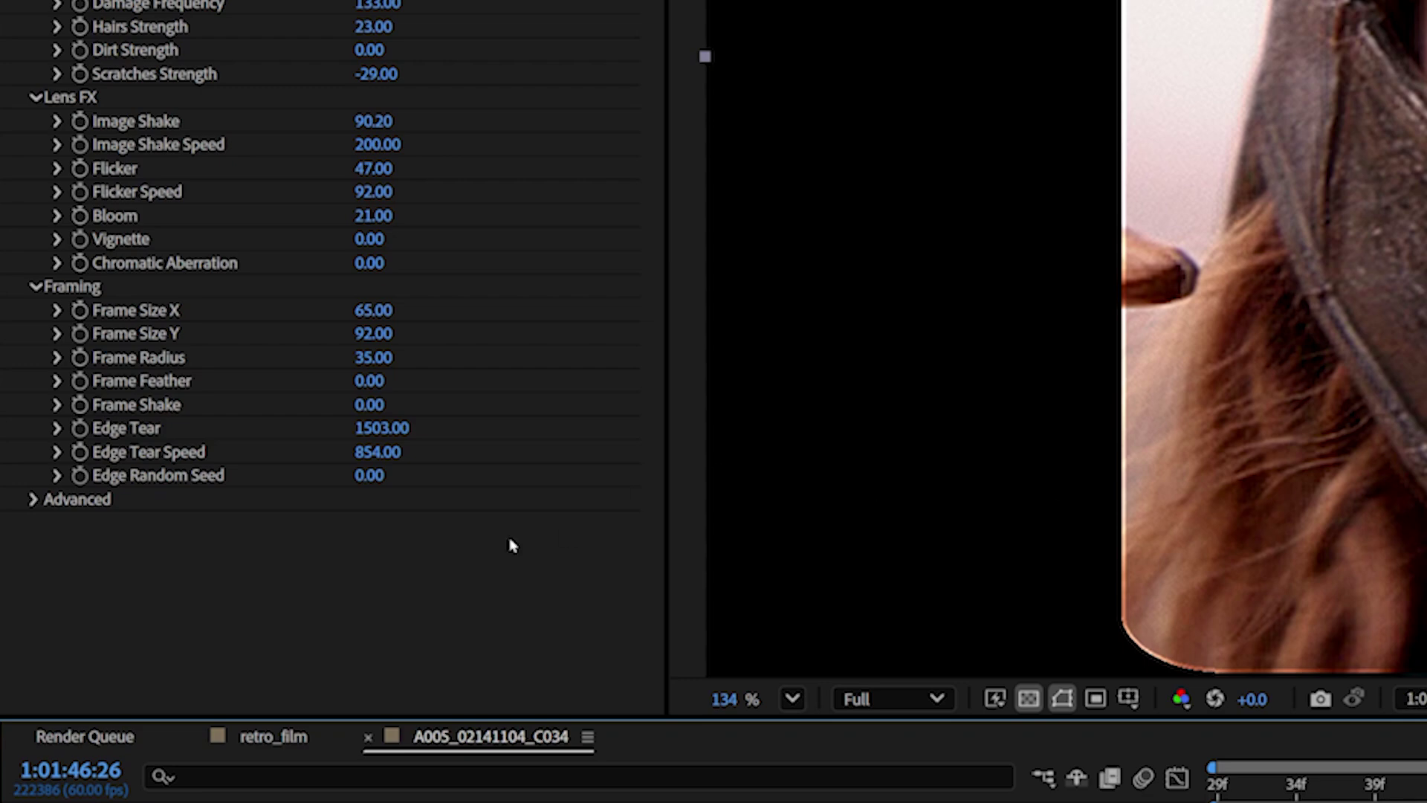
# - Expand Advanced and switch render Quality between Low and High while inspecting the face
pyautogui.click(18, 673)
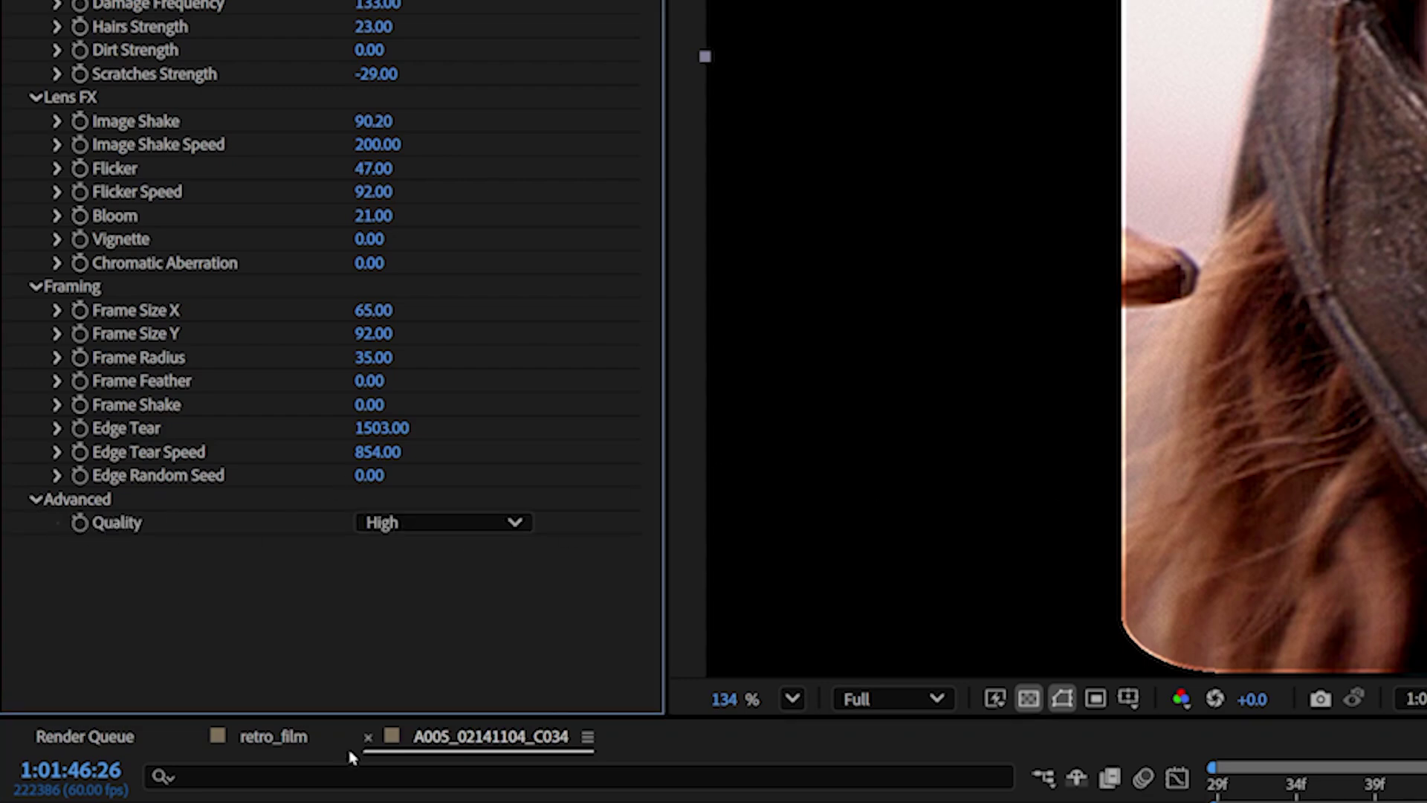
pyautogui.click(431, 529)
pyautogui.click(458, 566)
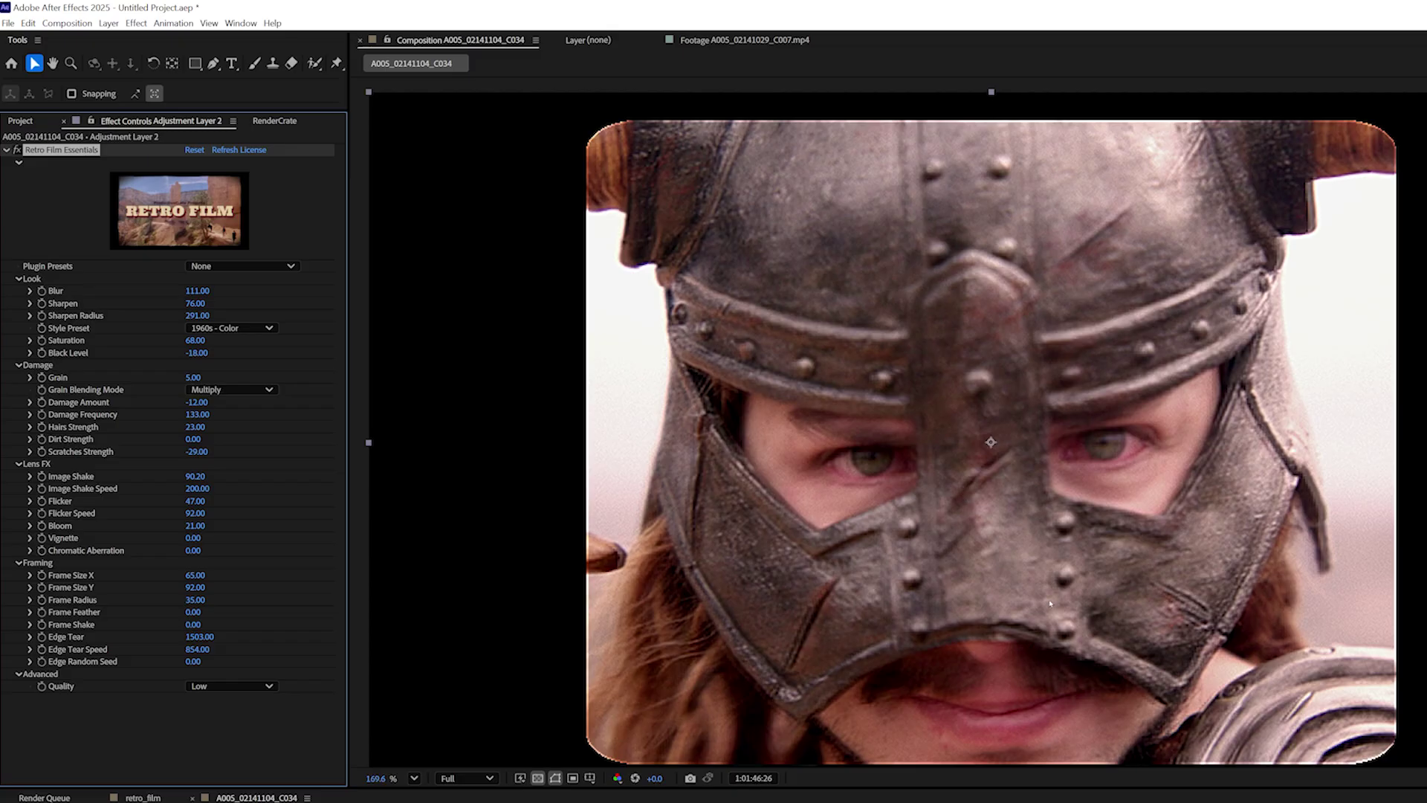
pyautogui.scroll(8, 924, 239)
pyautogui.moveTo(1342, 492); pyautogui.dragTo(1231, 601)
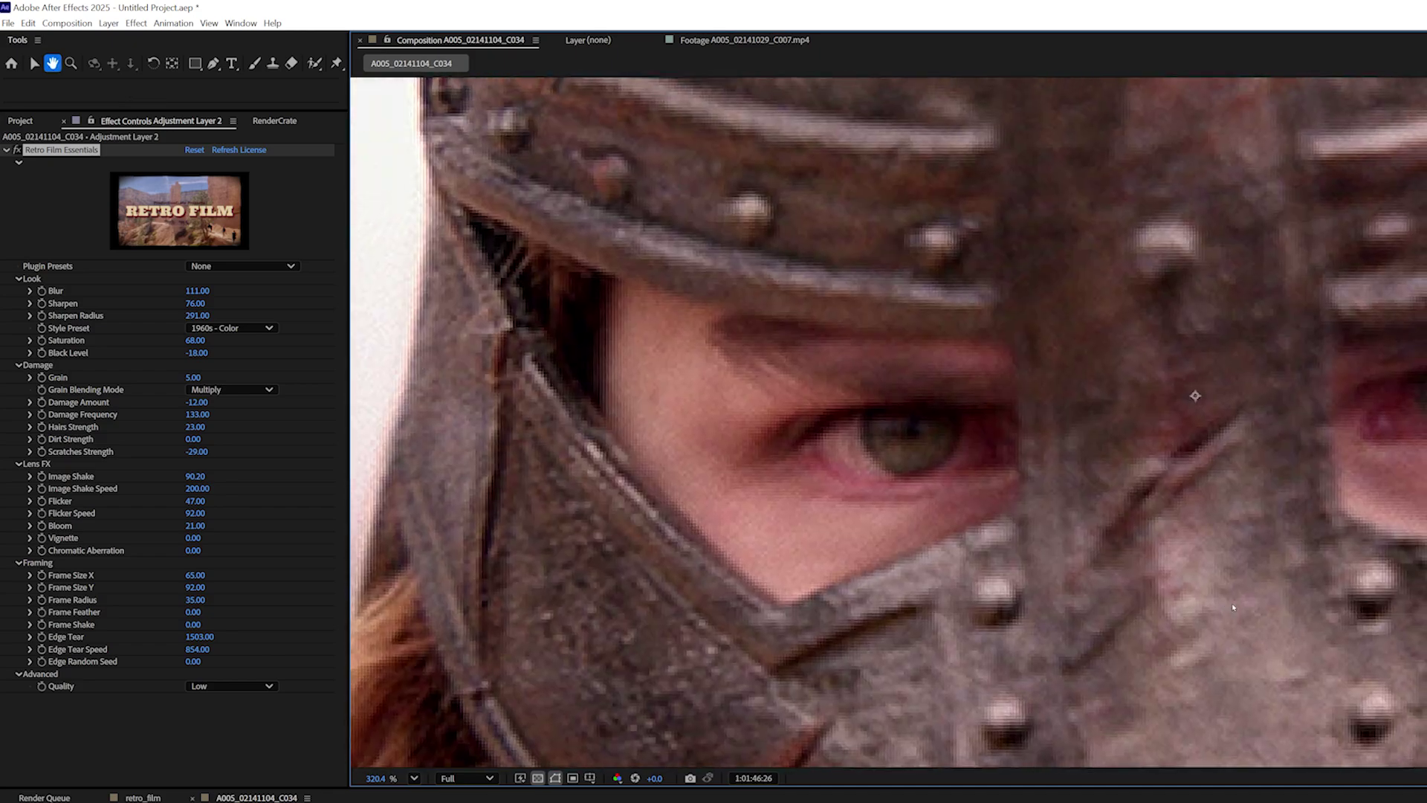
pyautogui.click(231, 686)
pyautogui.click(223, 716)
pyautogui.click(230, 686)
pyautogui.click(223, 701)
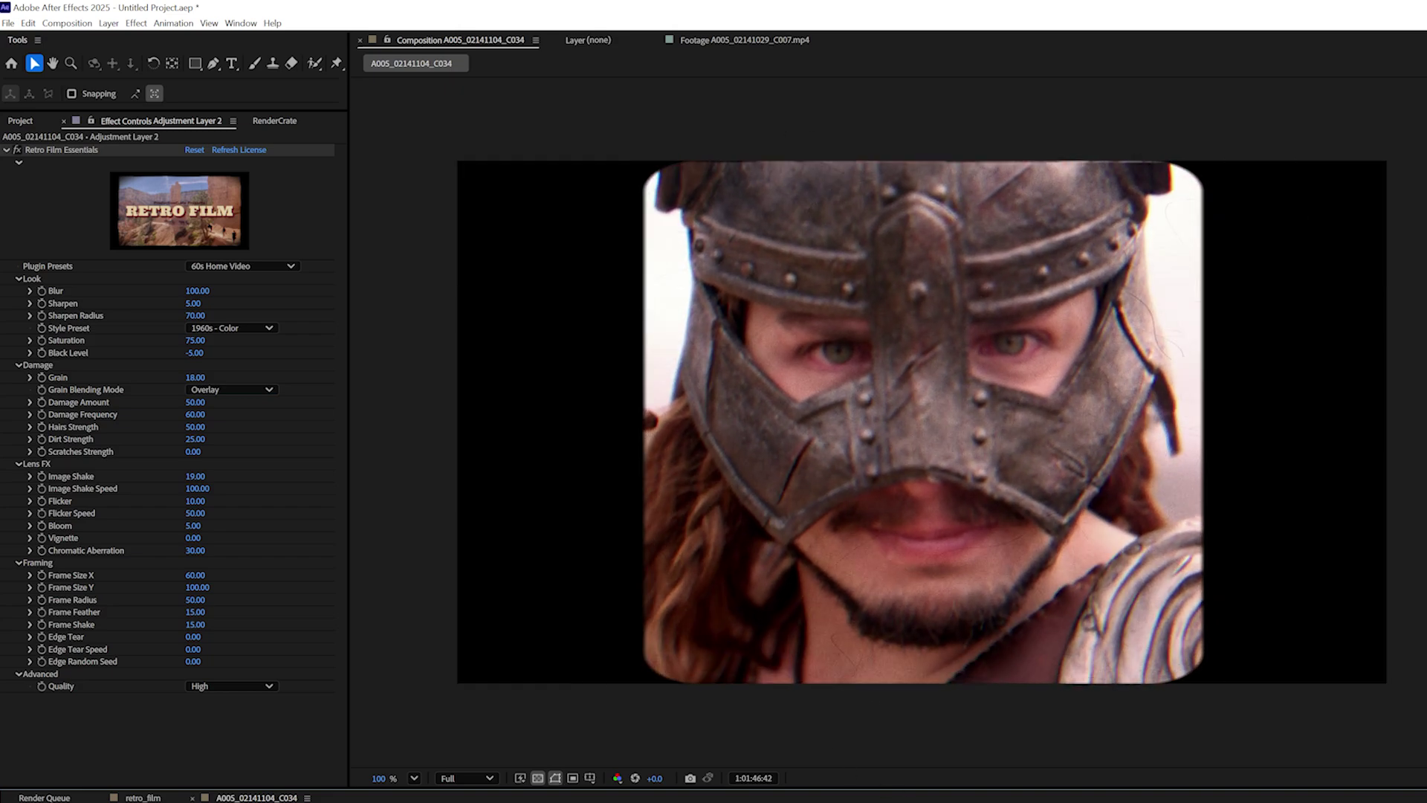
# - Change the composition frame rate to 20 in Composition Settings
pyautogui.hotkey('ctrl', 'k')
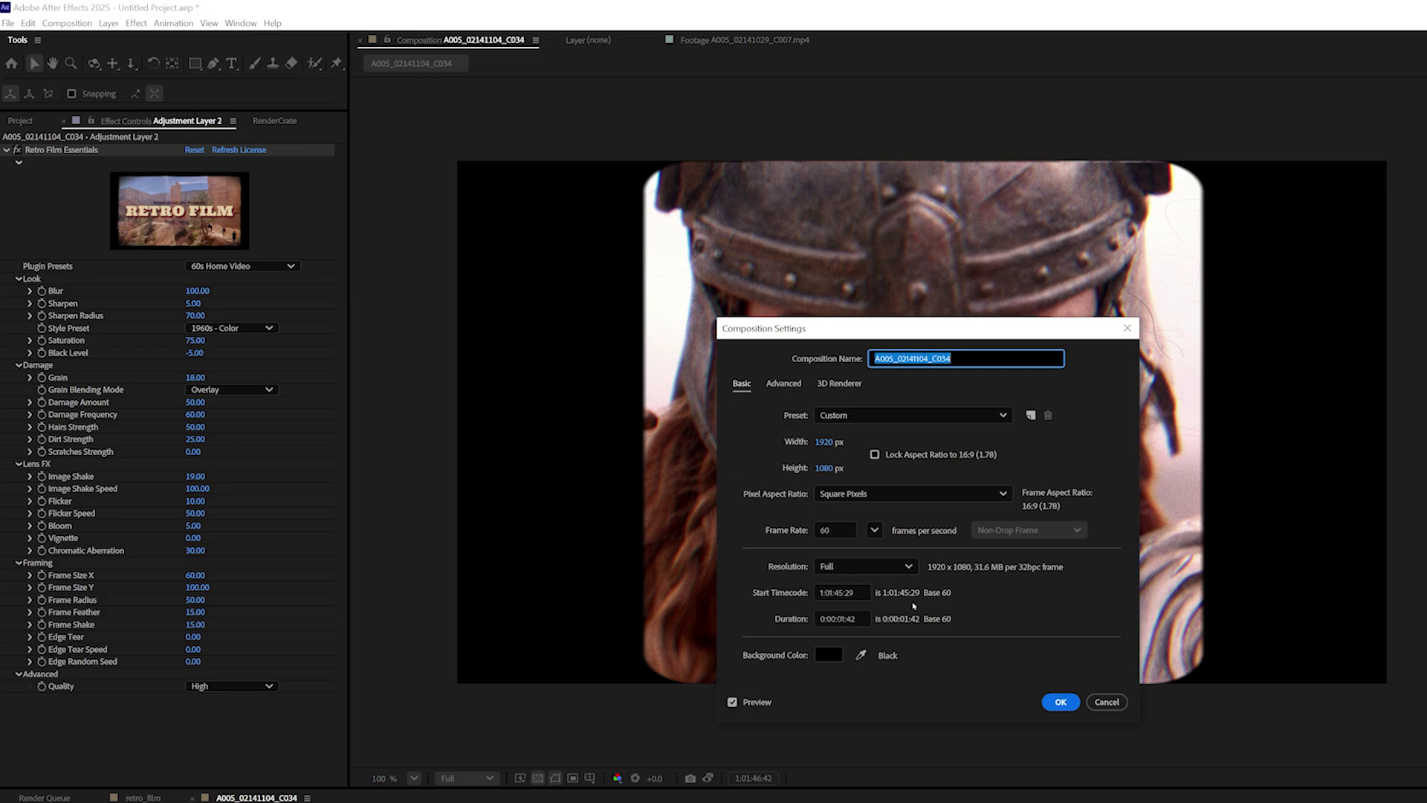
pyautogui.click(832, 529)
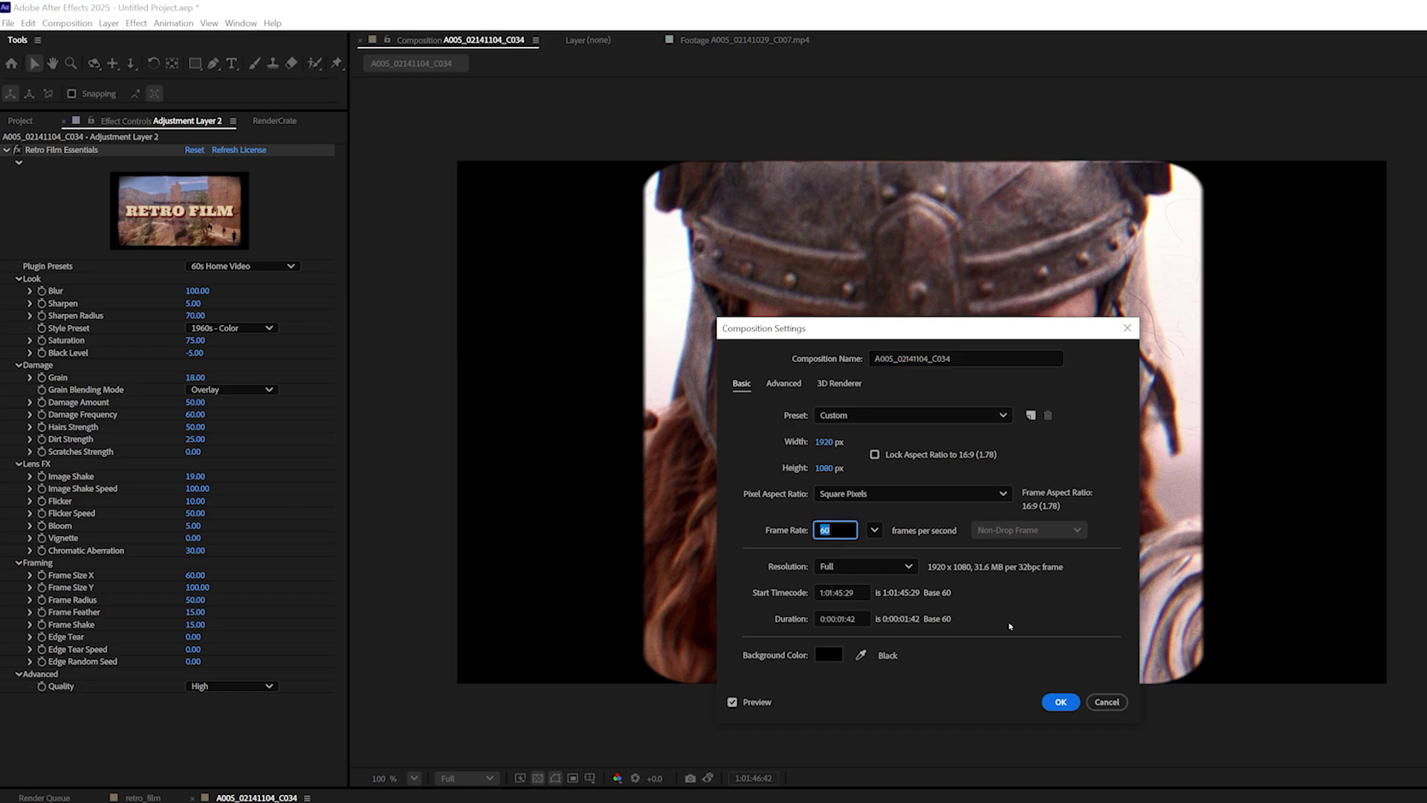
pyautogui.write('20')
pyautogui.press('Return')
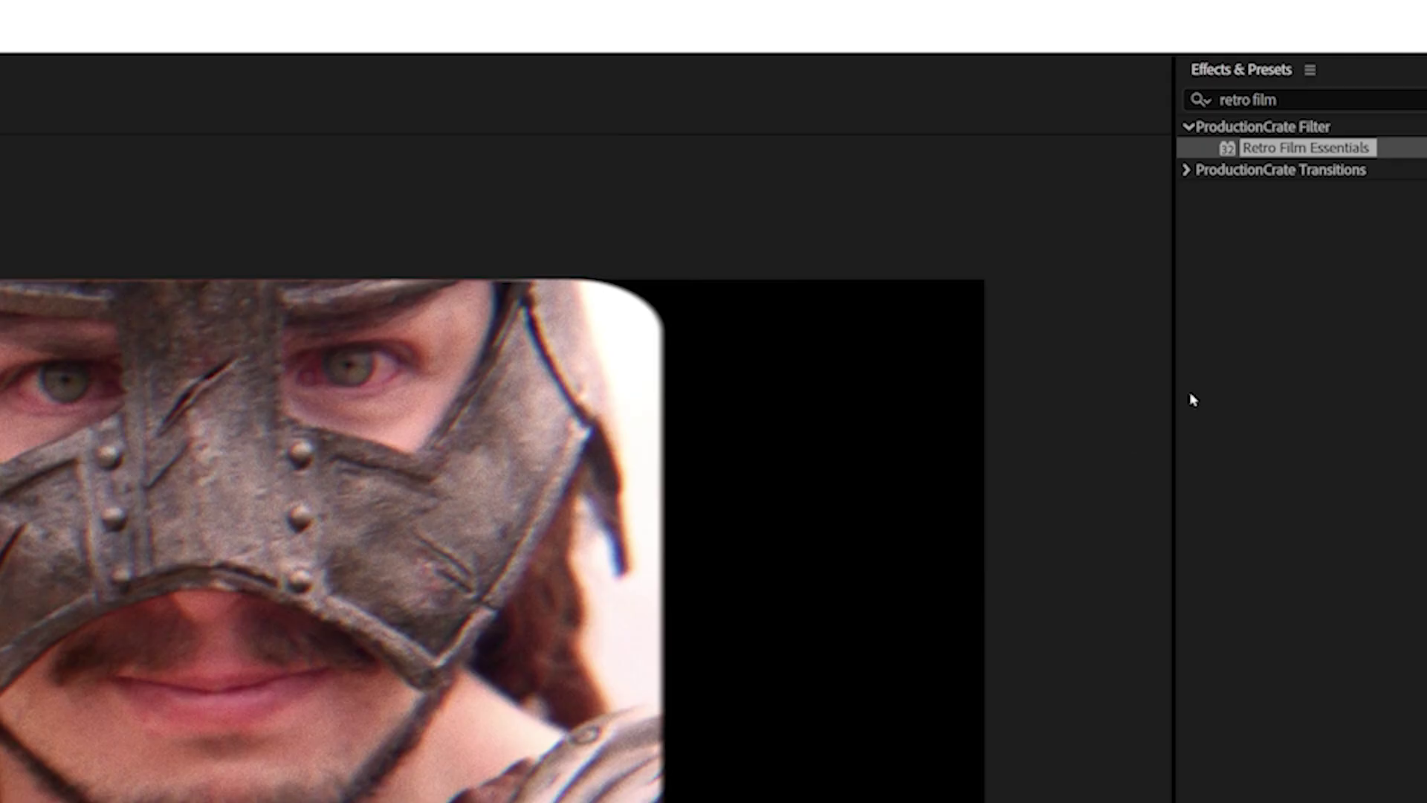
# - Apply Posterize Time to the adjustment layer and set its frame rate to 15
pyautogui.click(1258, 98)
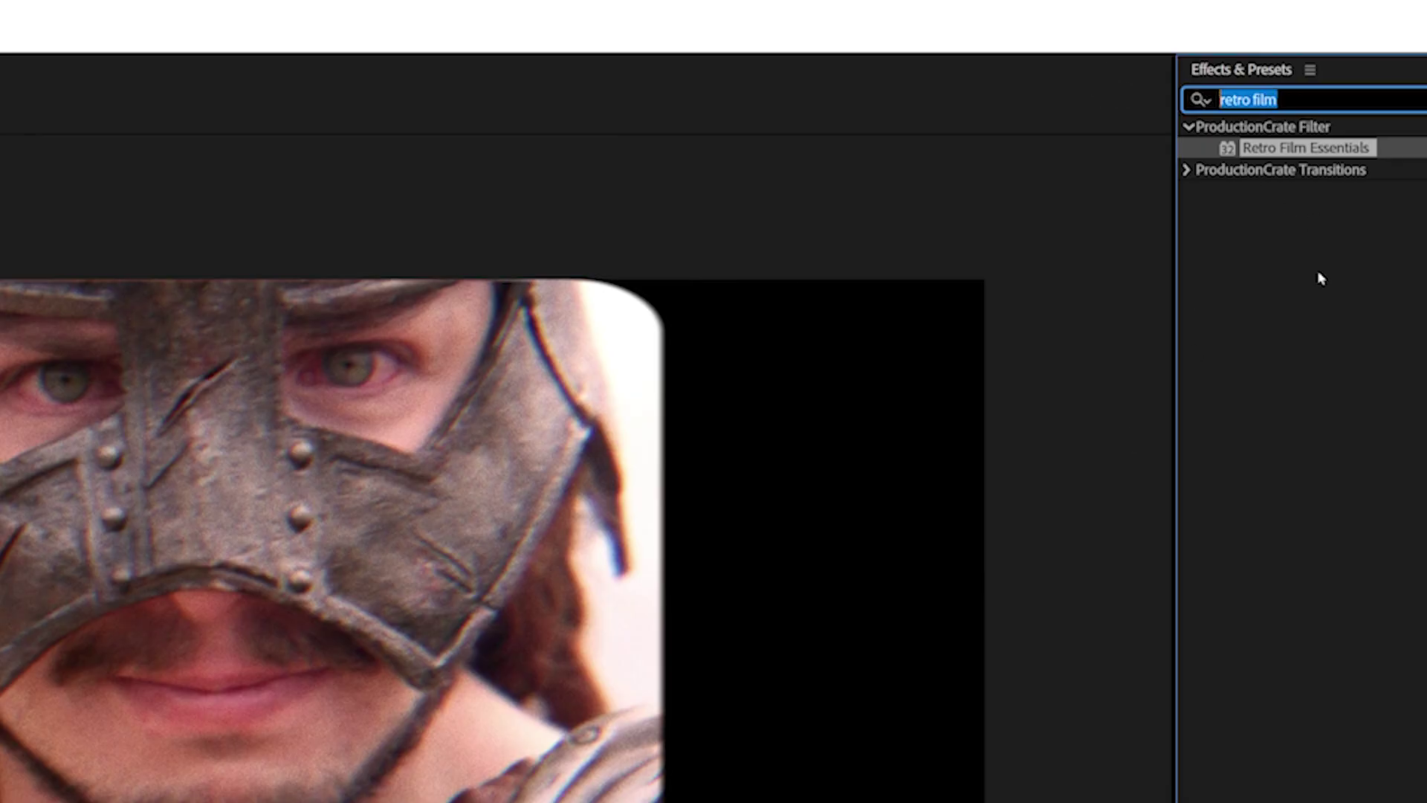
pyautogui.write('time')
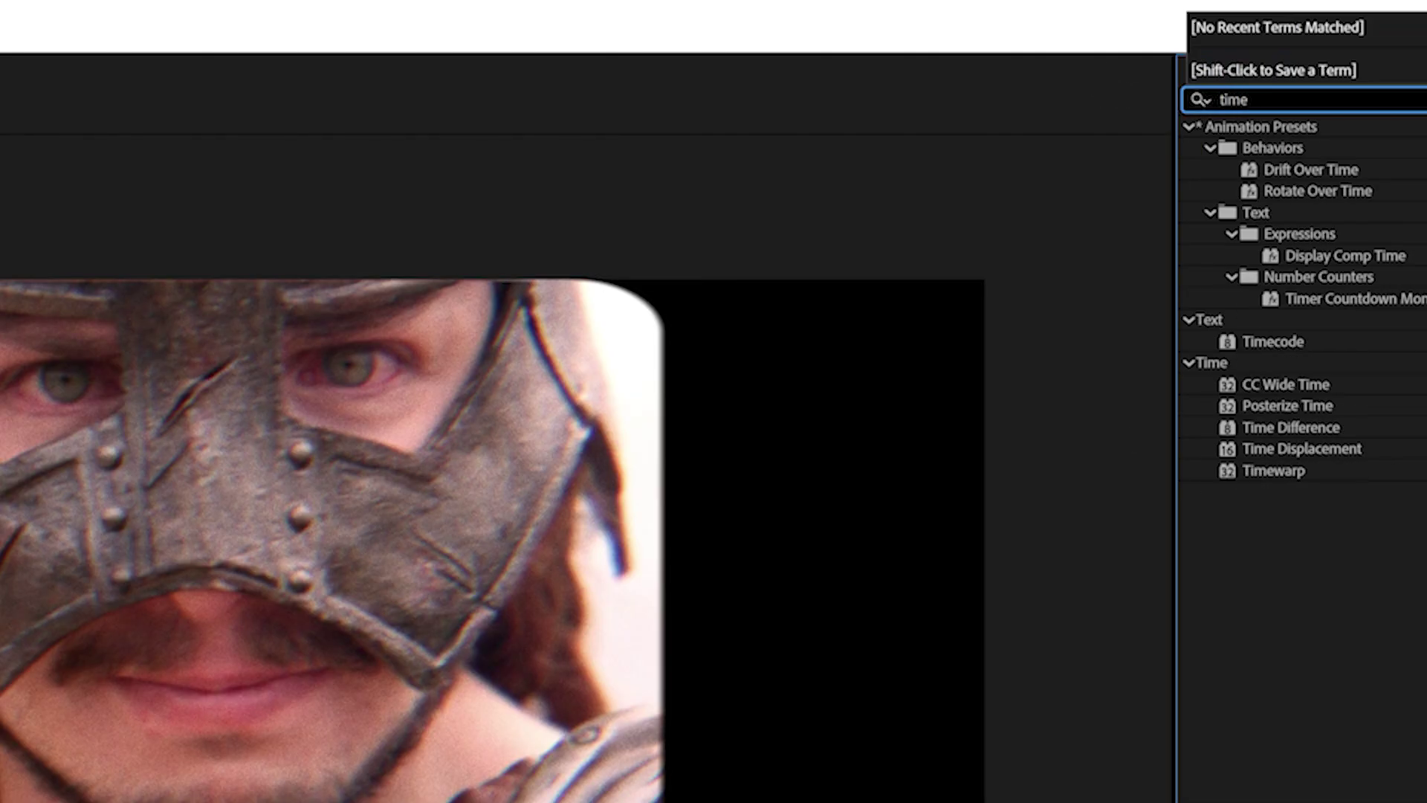
pyautogui.doubleClick(1296, 407)
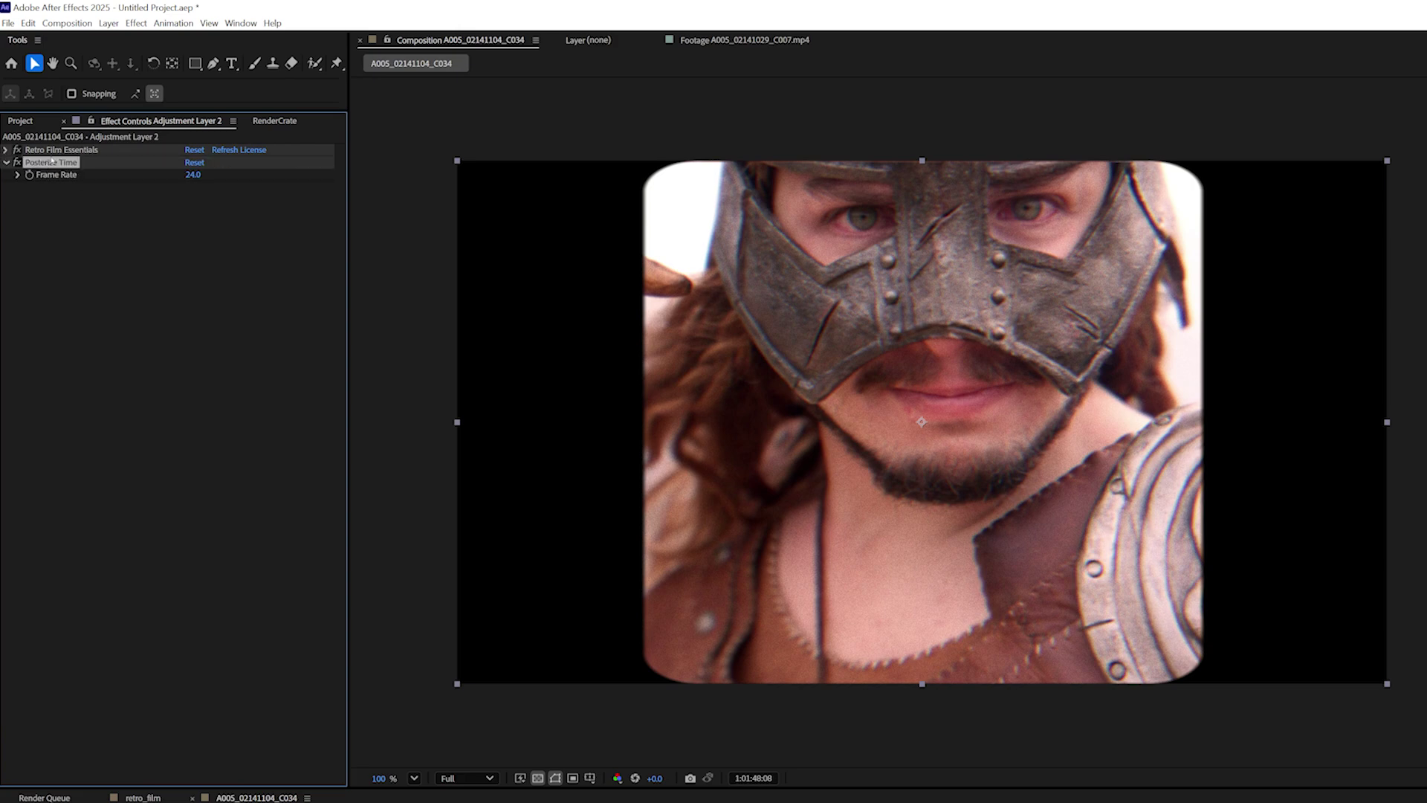
pyautogui.click(193, 175)
pyautogui.write('15')
pyautogui.press('Return')
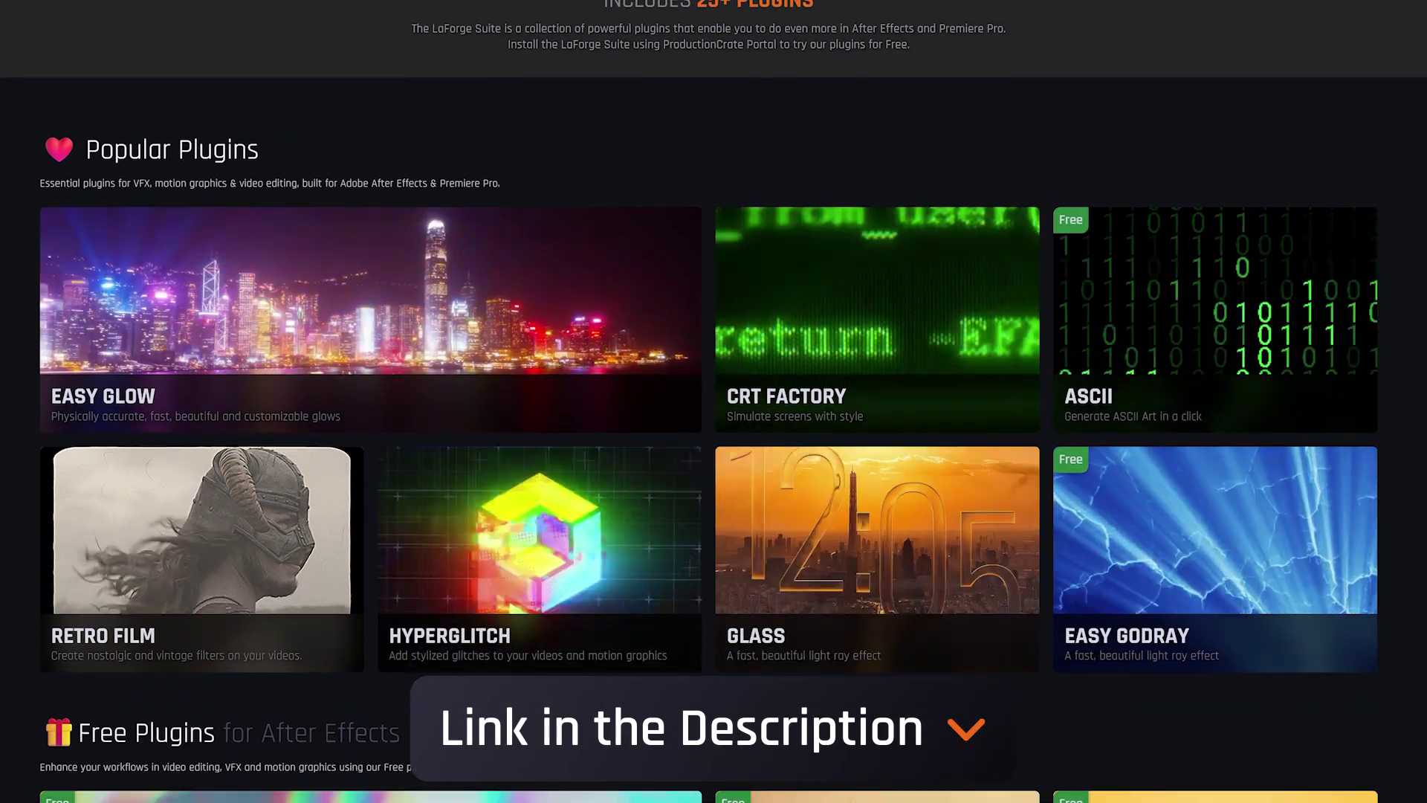
pyautogui.scroll(-5, 1249, 152)
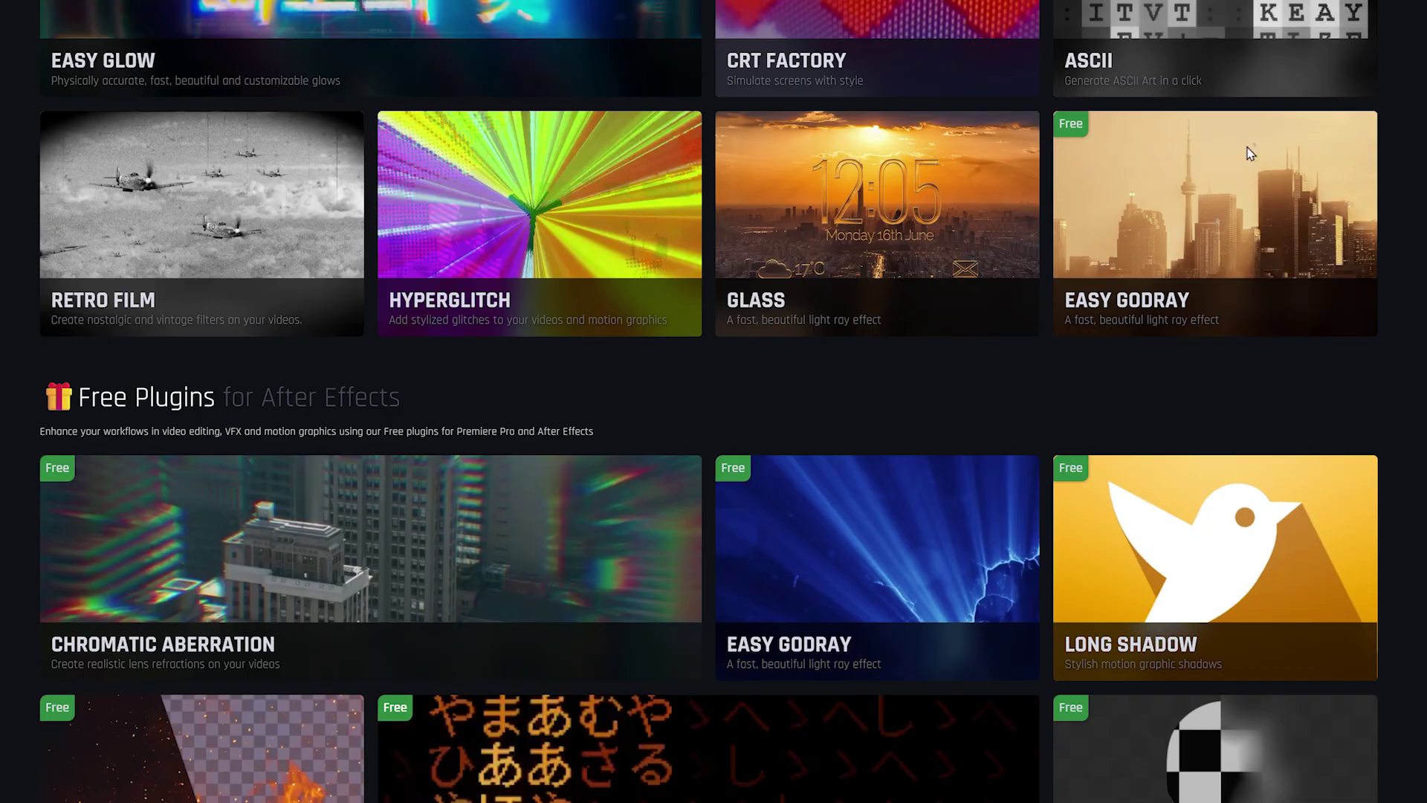
pyautogui.scroll(-5, 1248, 153)
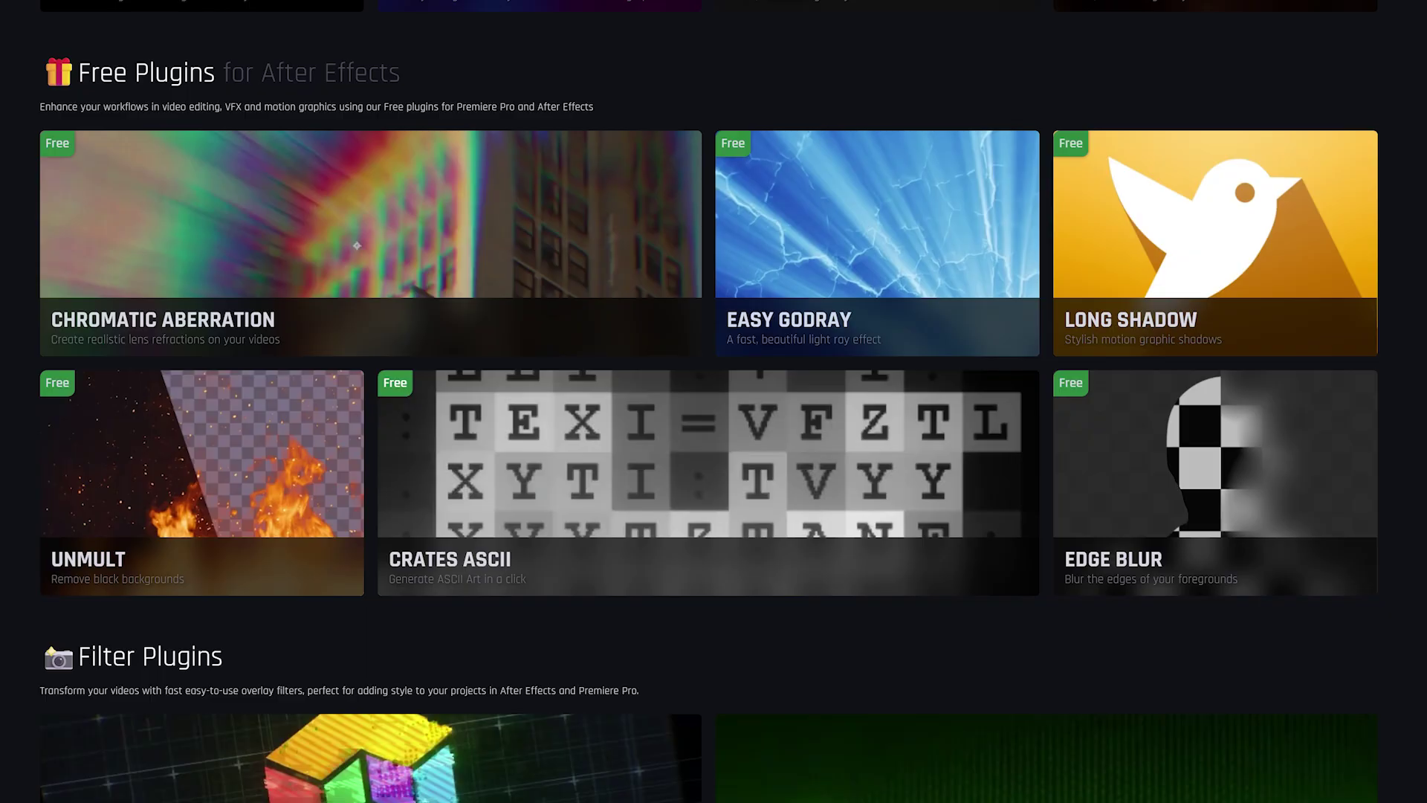